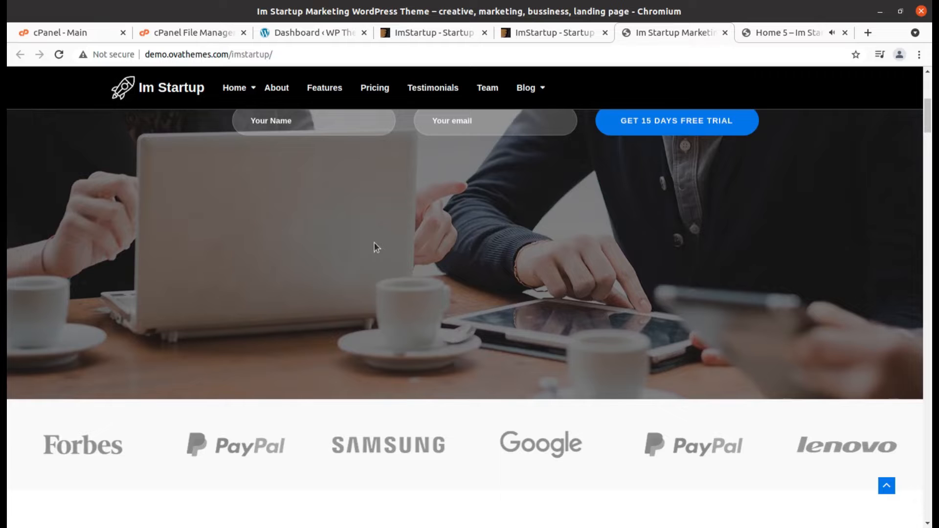
Look over the client logos and the start of the features section on the Im Startup demo home page
scroll(404, 240, down, 3)
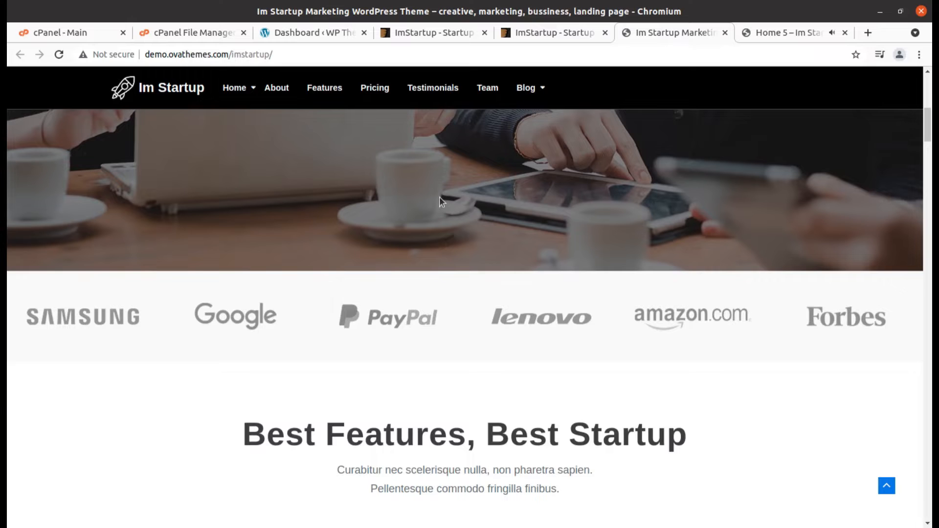
mouse_move(546, 94)
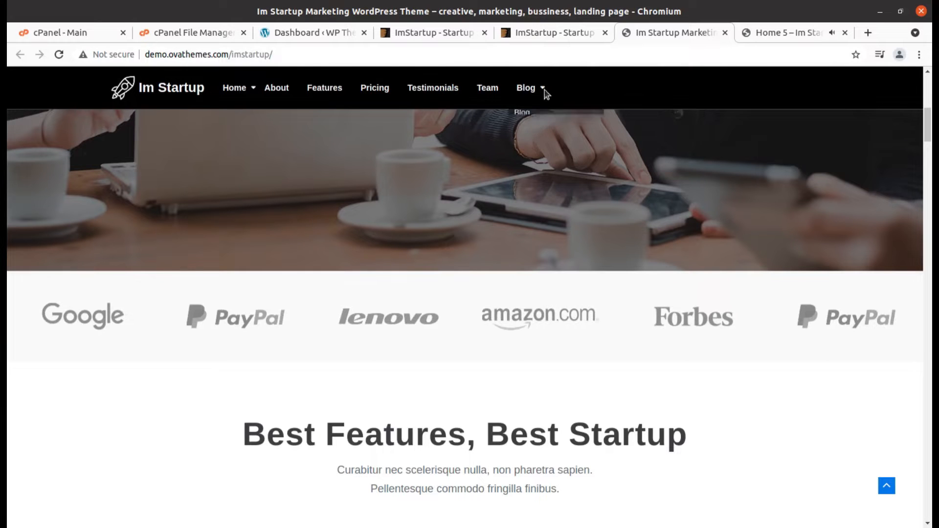
scroll(514, 201, down, 3)
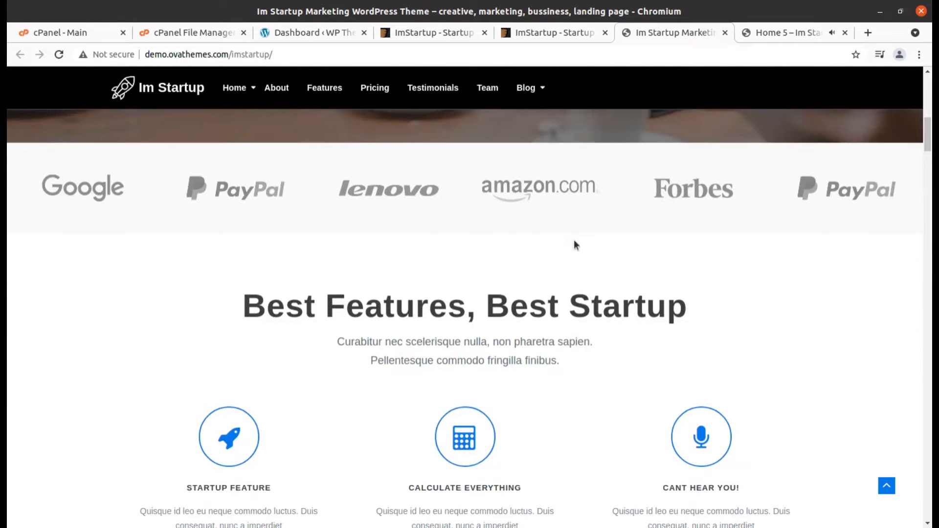
scroll(574, 240, up, 9)
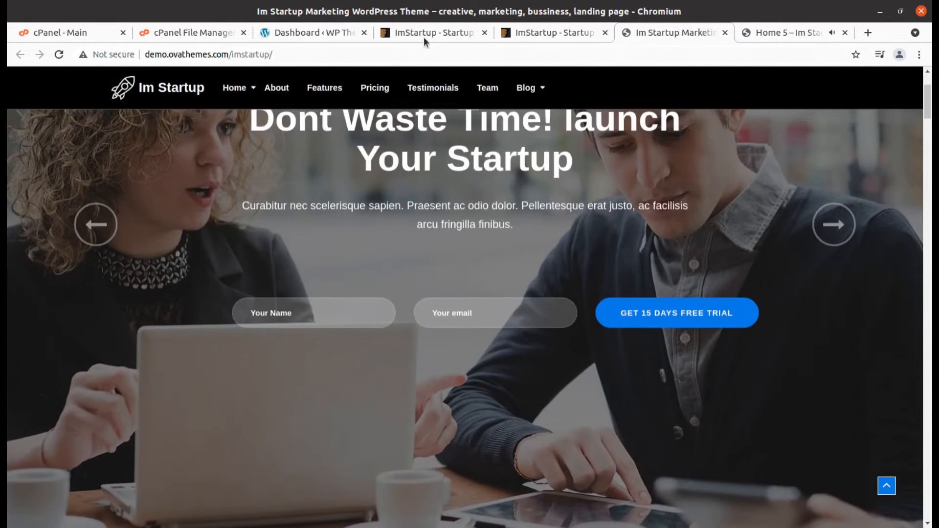
Review the ImStartup theme's ThemeForest item page, checking the license box, the author Jthemes and the author's badge
click(423, 35)
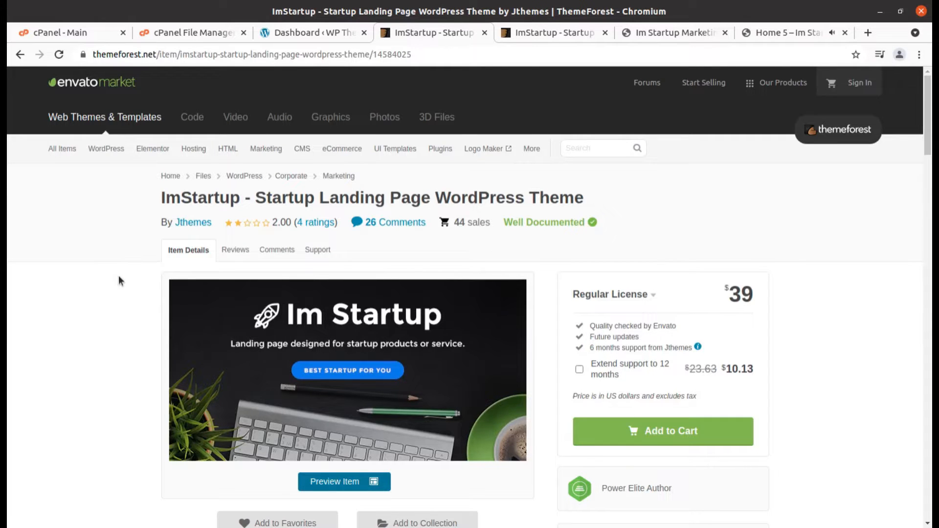
scroll(679, 221, down, 1)
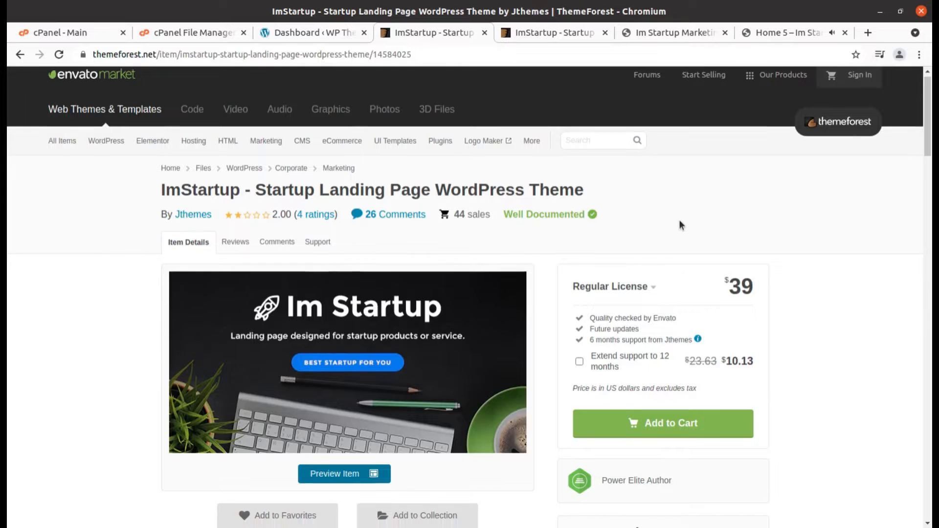
scroll(679, 225, down, 4)
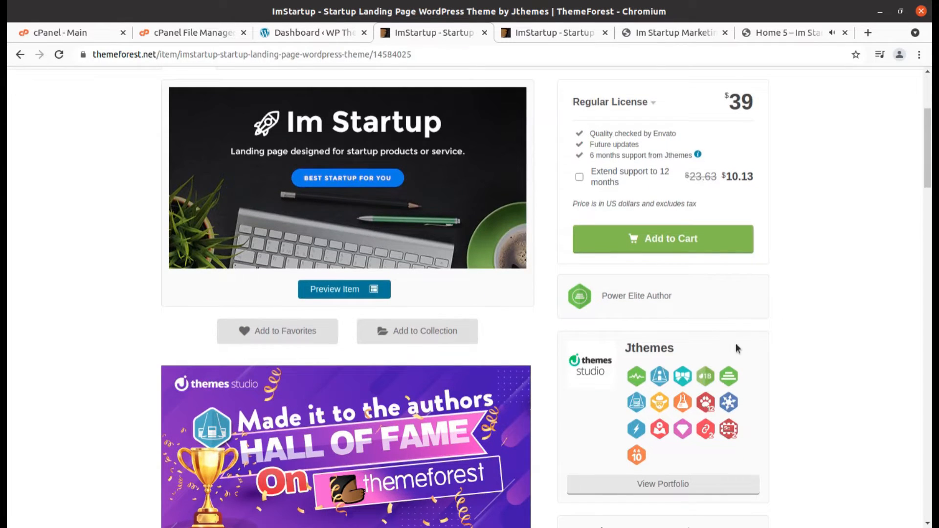
drag(687, 351, 625, 349)
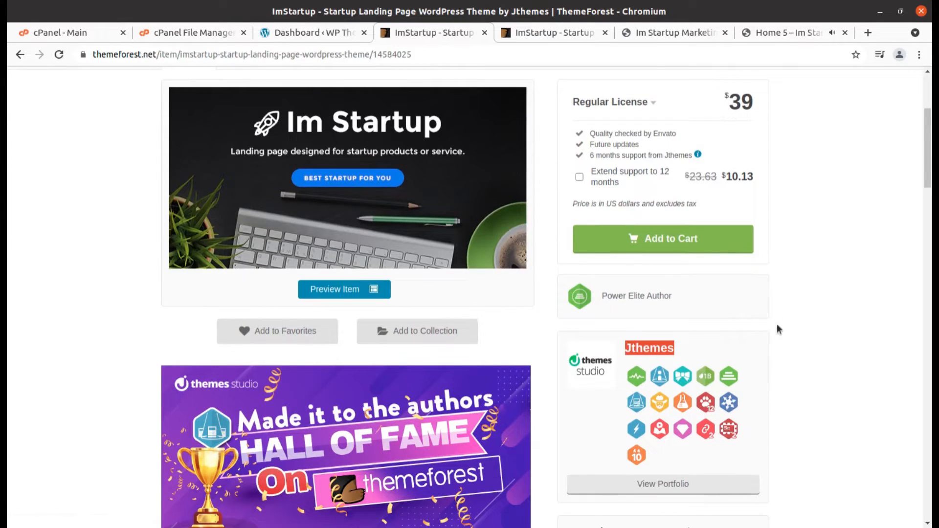
click(815, 314)
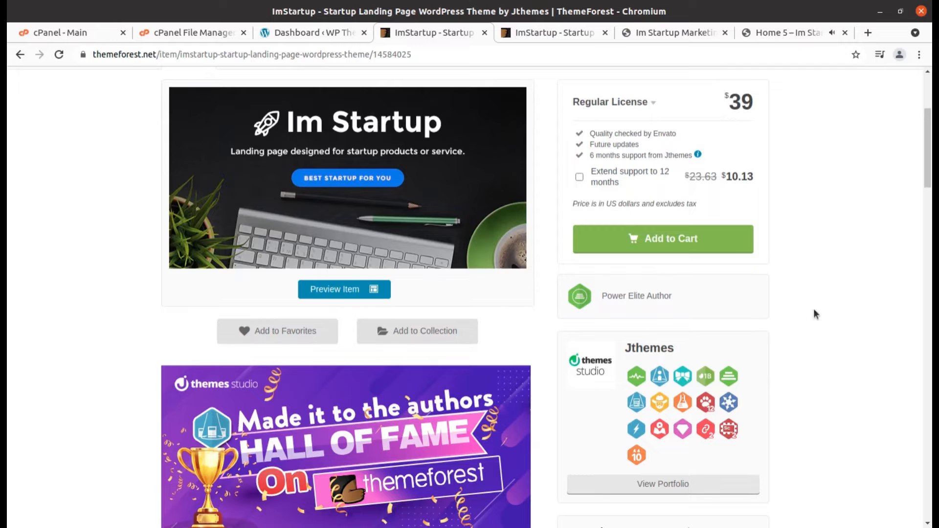
drag(697, 351, 624, 350)
drag(687, 298, 601, 297)
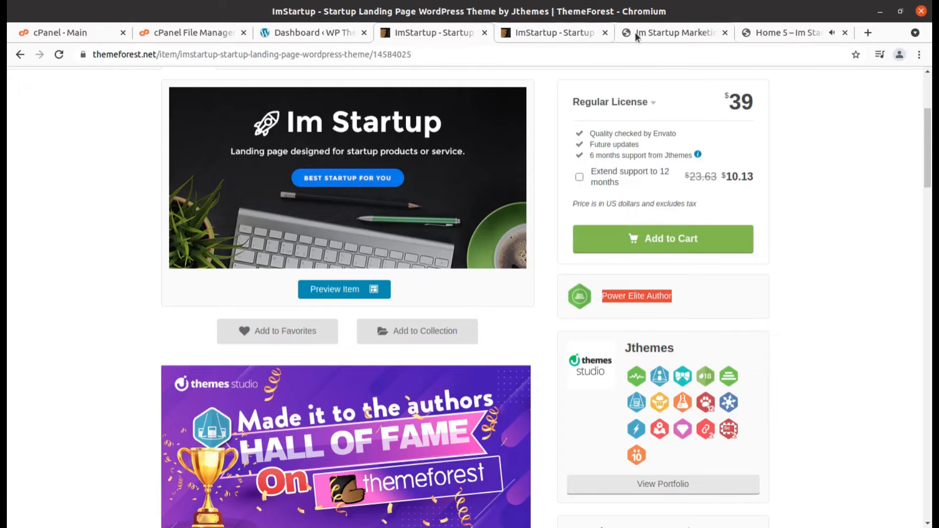
Browse the Home Styles demos in the ImStartup theme preview, from Home Im Startup V1 through Video Background
click(576, 33)
scroll(352, 347, up, 4)
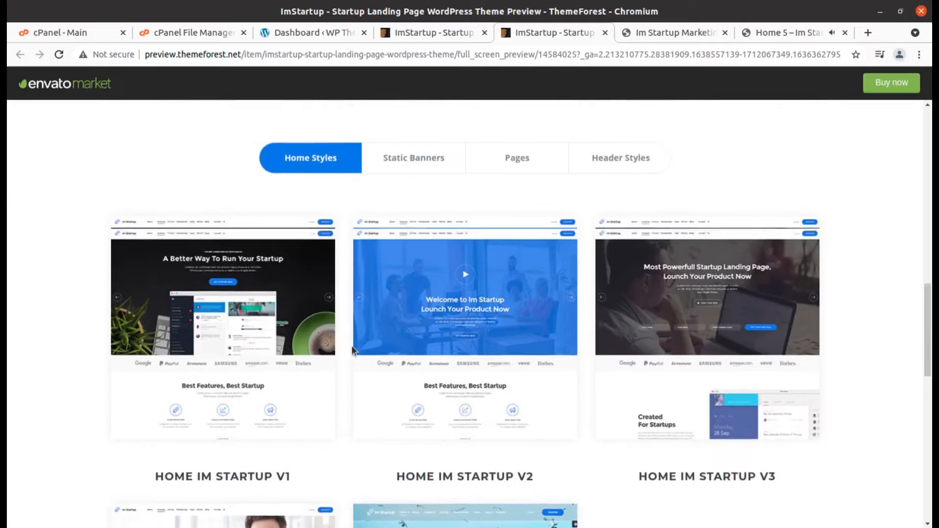
scroll(352, 349, up, 4)
scroll(226, 281, down, 5)
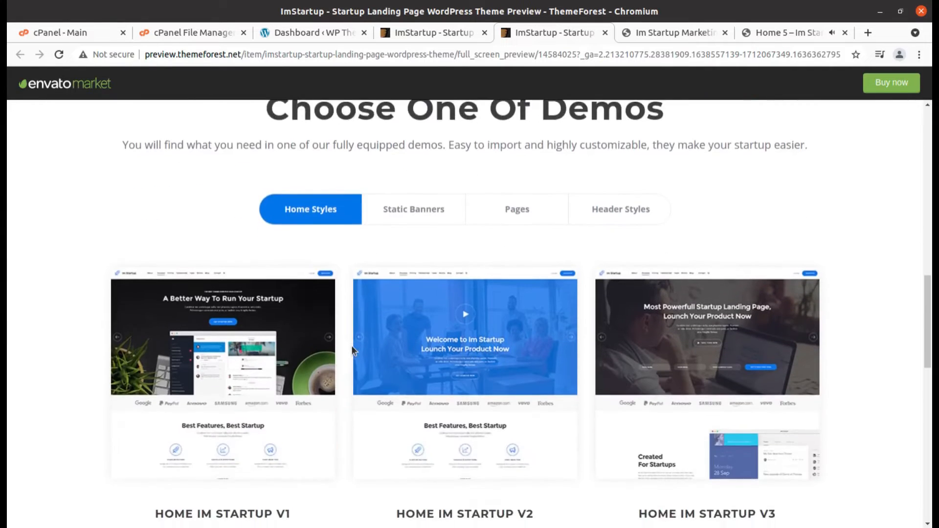
scroll(226, 282, down, 2)
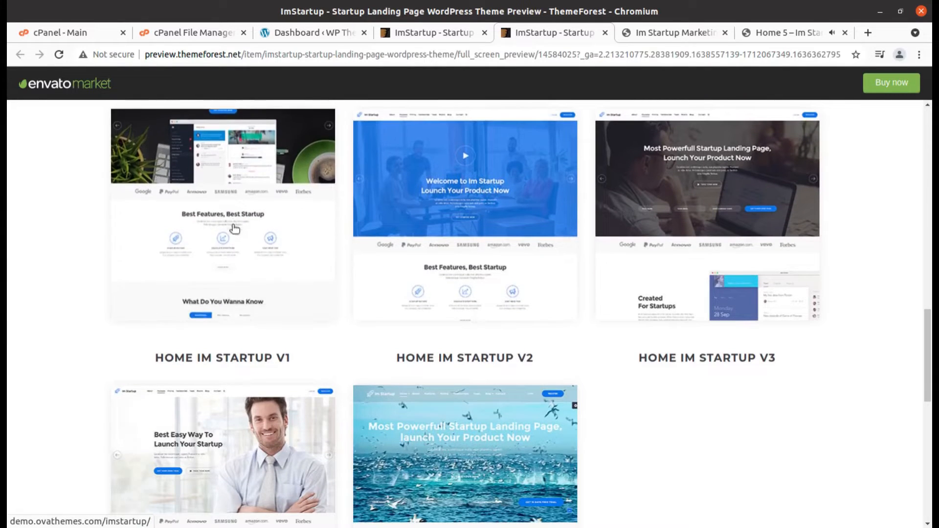
scroll(310, 357, down, 3)
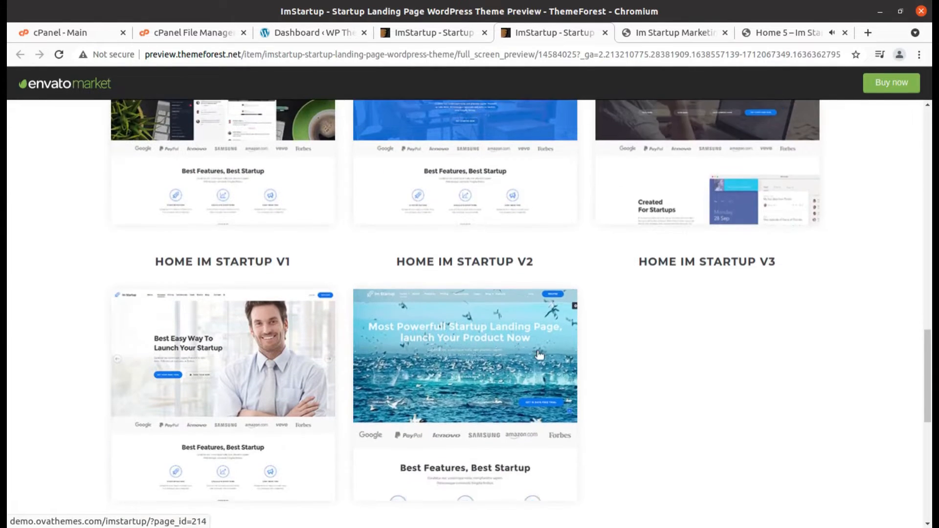
scroll(310, 357, down, 2)
scroll(269, 324, down, 3)
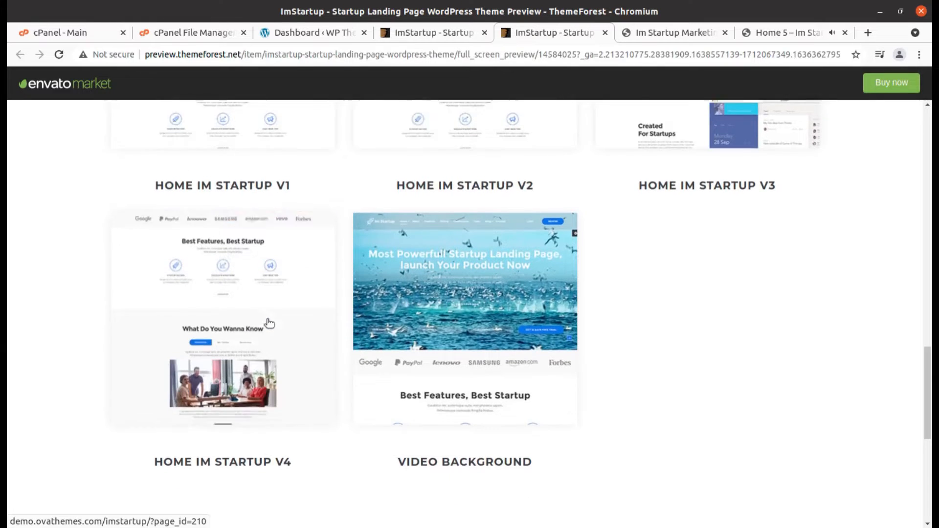
Return to the Im Startup demo home page and examine its sections from the hero banner down to the devices section
click(650, 33)
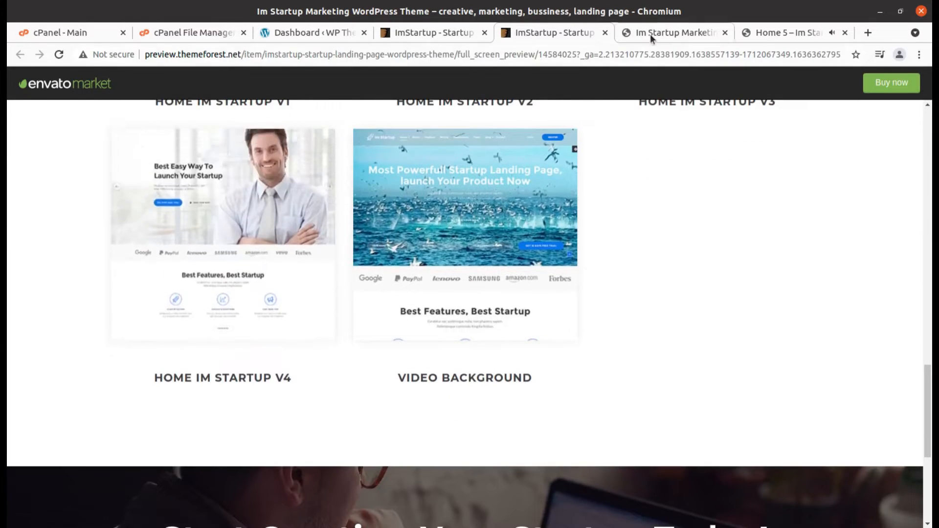
scroll(450, 355, up, 3)
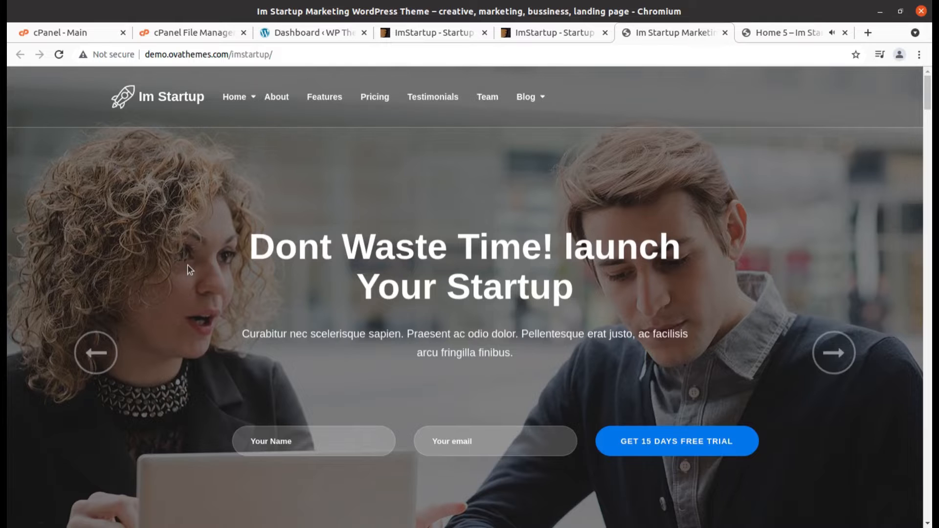
scroll(187, 265, down, 4)
scroll(187, 265, down, 9)
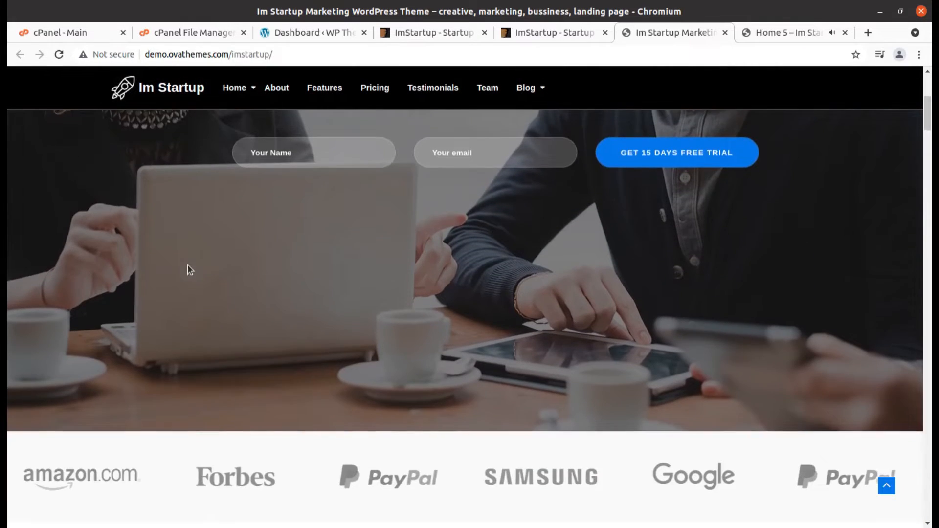
scroll(188, 269, down, 11)
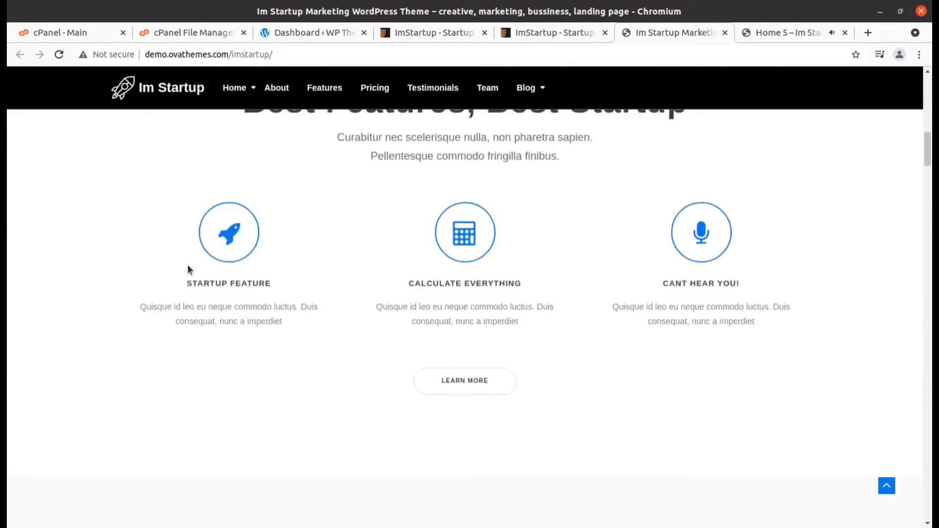
scroll(188, 269, down, 9)
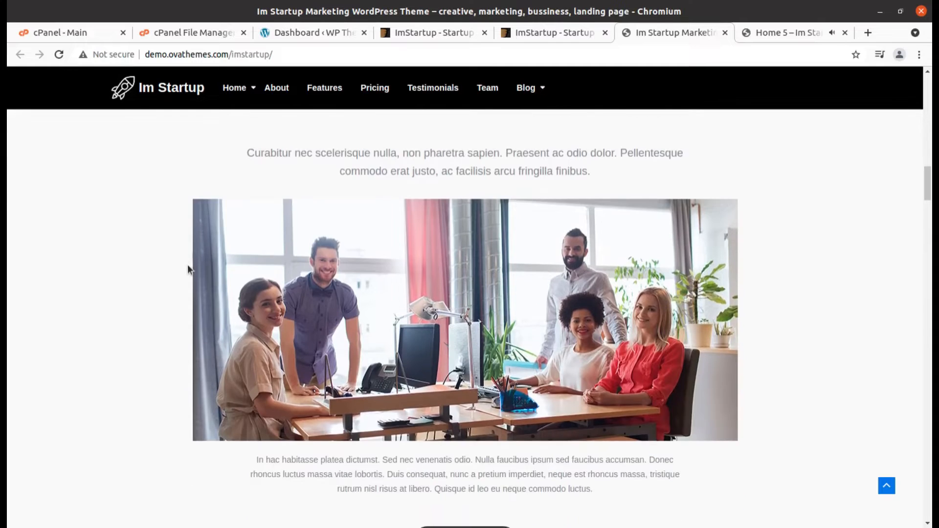
scroll(188, 269, down, 10)
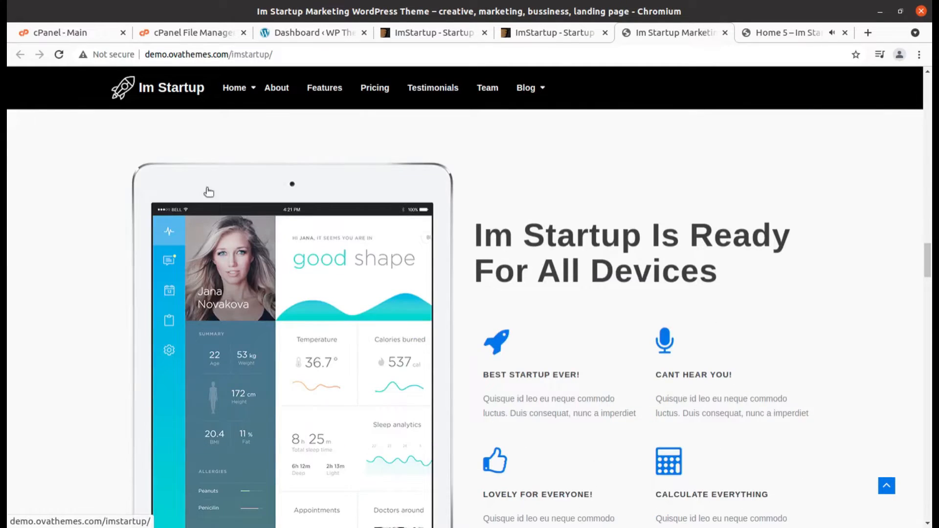
Jump through the demo page's About, Features, Pricing, Testimonials and Team sections using its site navigation, ending with Features again
click(276, 93)
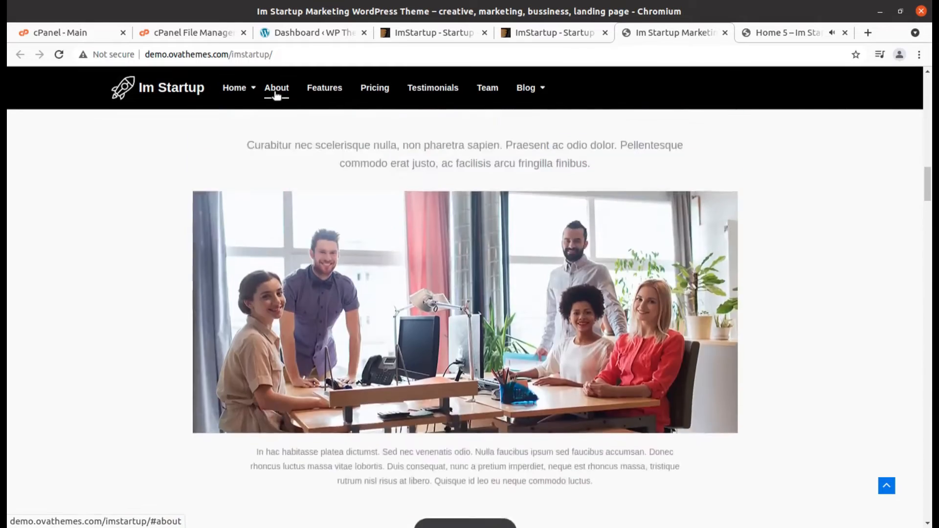
click(310, 94)
click(374, 94)
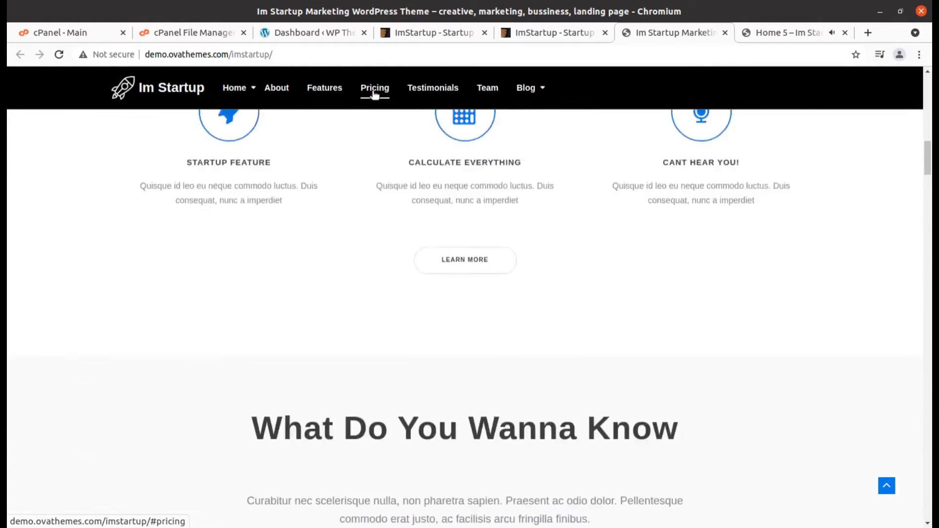
click(421, 91)
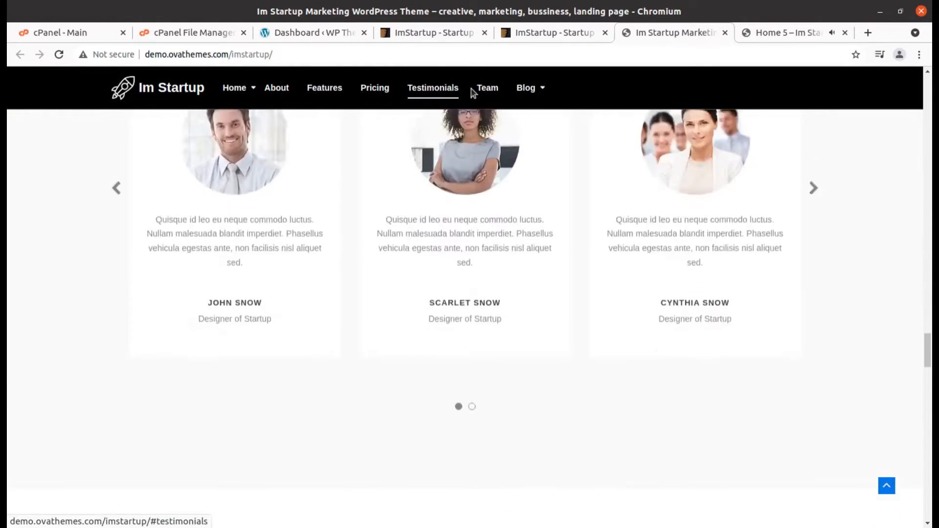
click(487, 90)
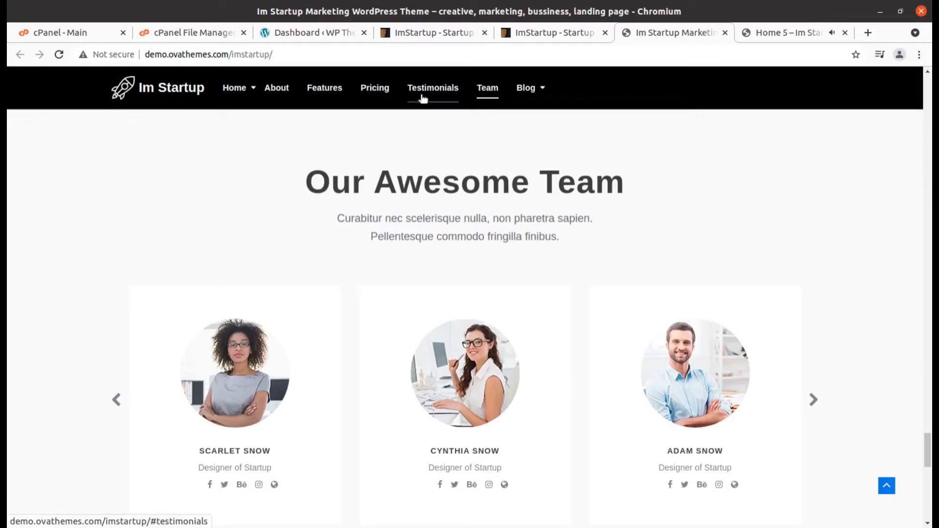
click(331, 93)
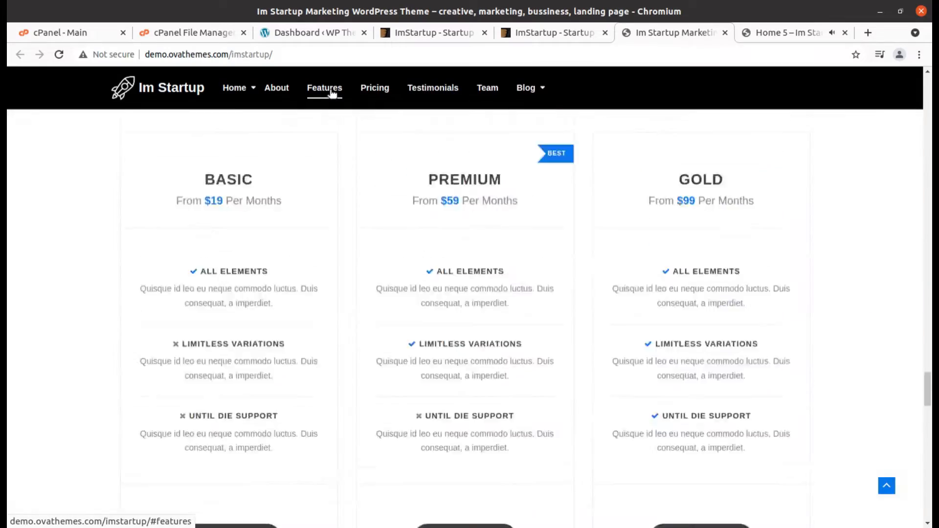
Open the Home 5 video background demo and inspect its hero banner and the free trial form's fields
click(769, 32)
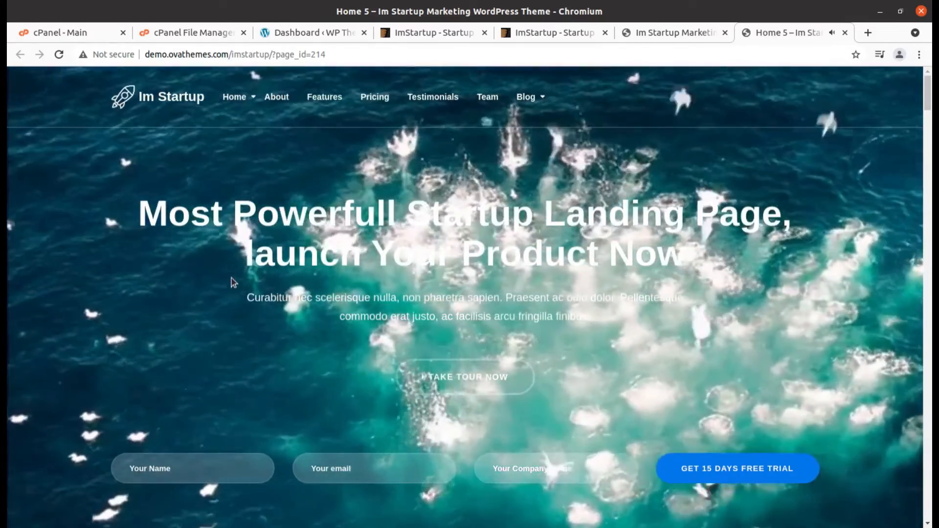
scroll(295, 272, down, 3)
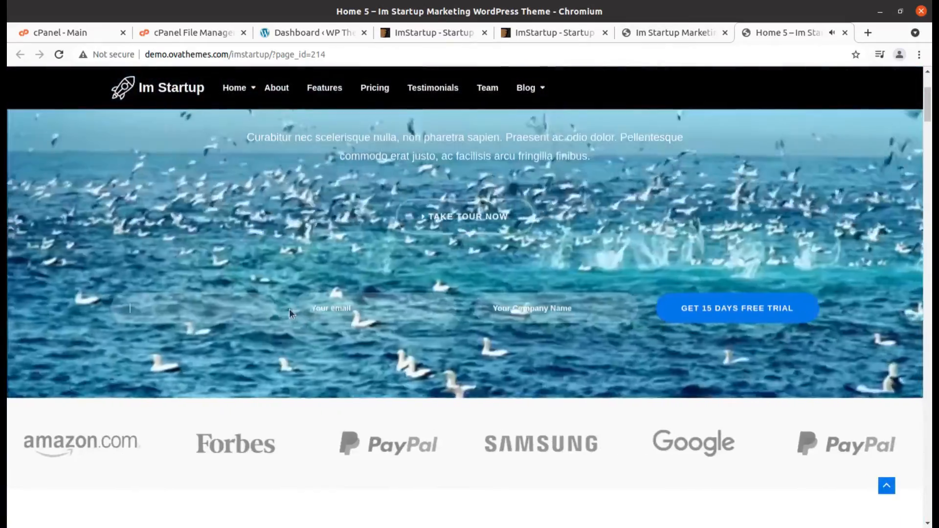
click(328, 309)
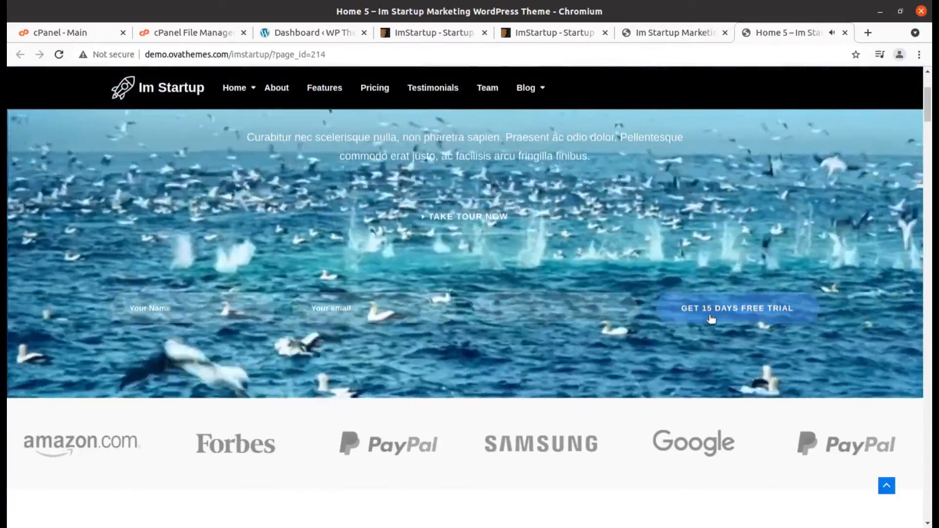
click(607, 319)
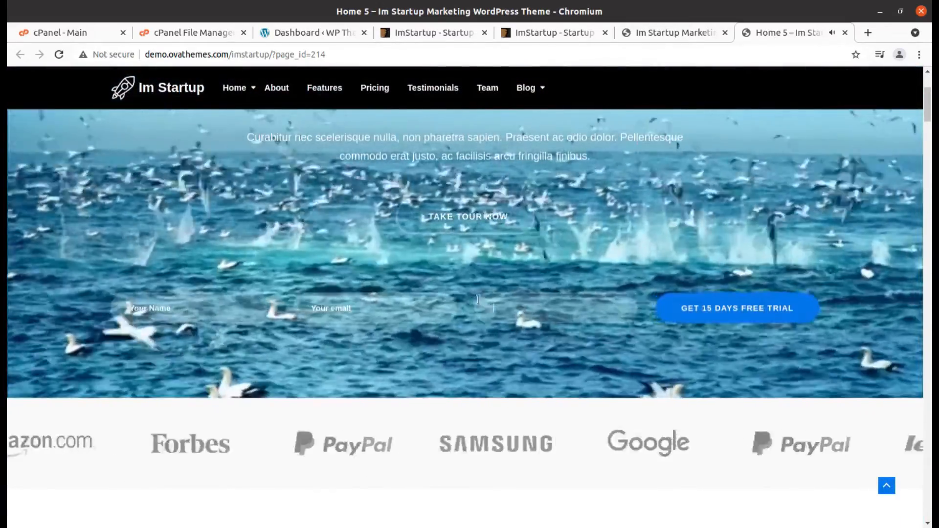
scroll(479, 293, up, 3)
scroll(316, 277, down, 2)
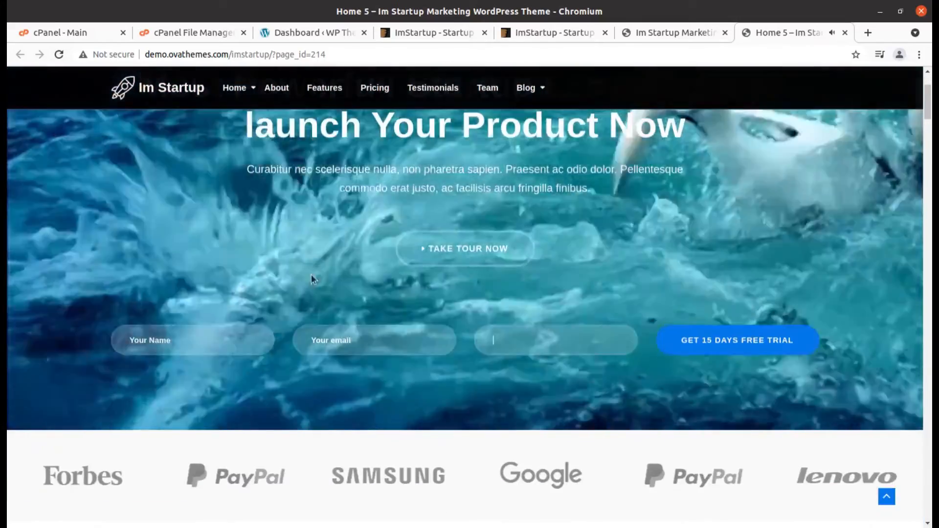
scroll(294, 330, down, 2)
scroll(289, 329, up, 4)
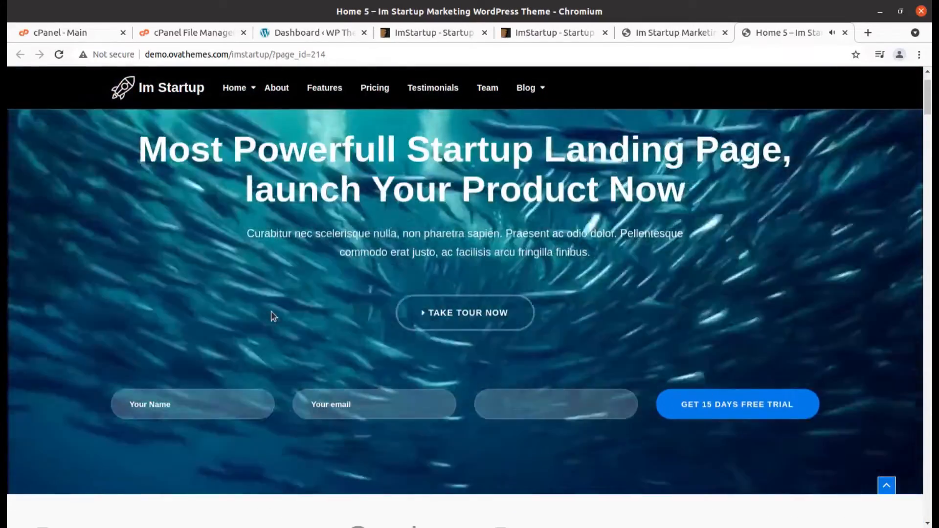
Examine the Home 5 demo's content sections from the features down to the devices section
scroll(273, 314, down, 7)
scroll(256, 272, down, 10)
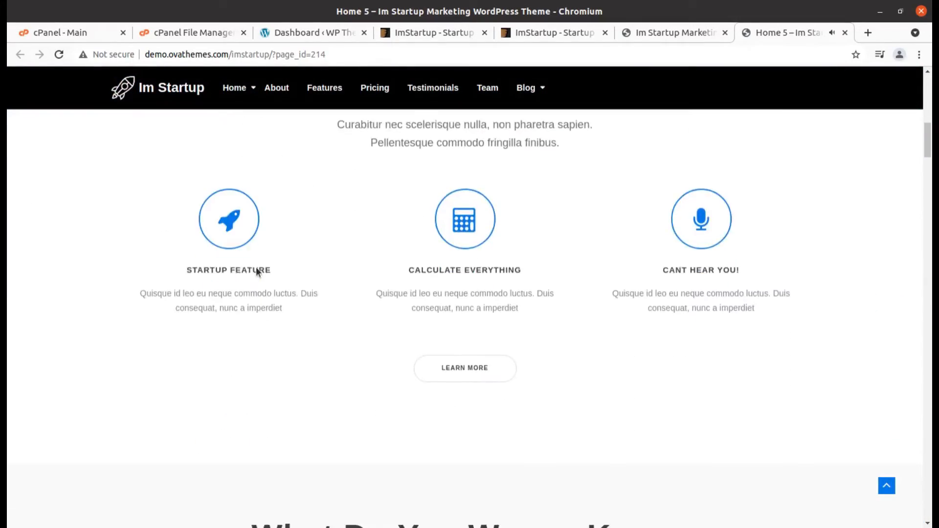
scroll(258, 272, down, 8)
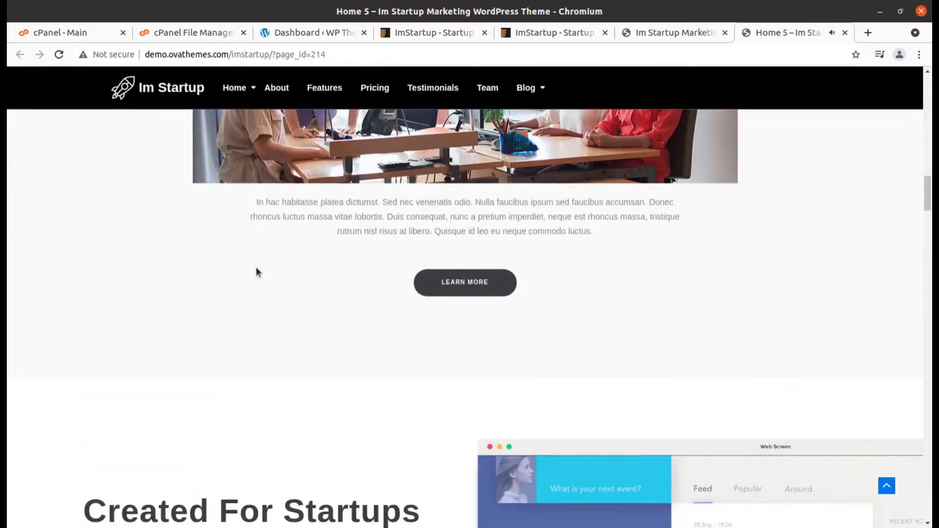
scroll(258, 272, down, 4)
scroll(258, 272, down, 5)
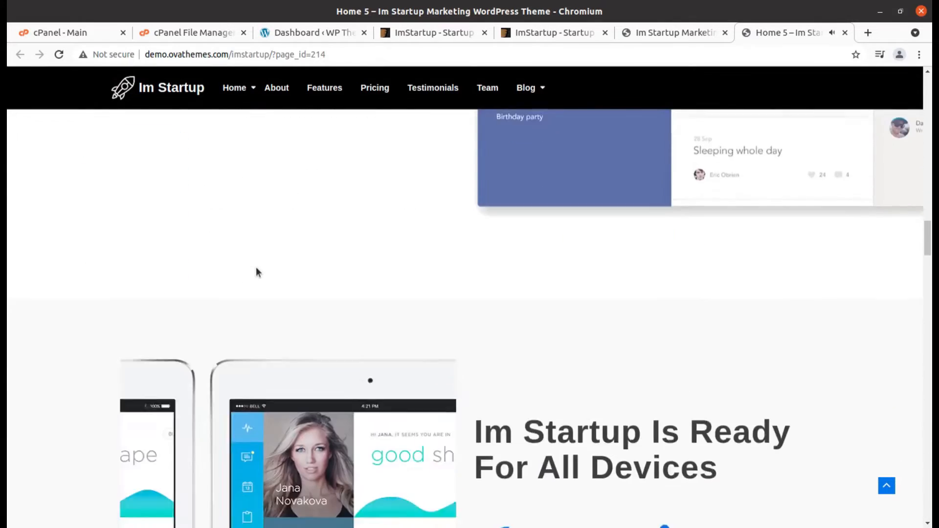
Jump to the Features and Pricing sections of the Home 5 demo using its site navigation
click(318, 95)
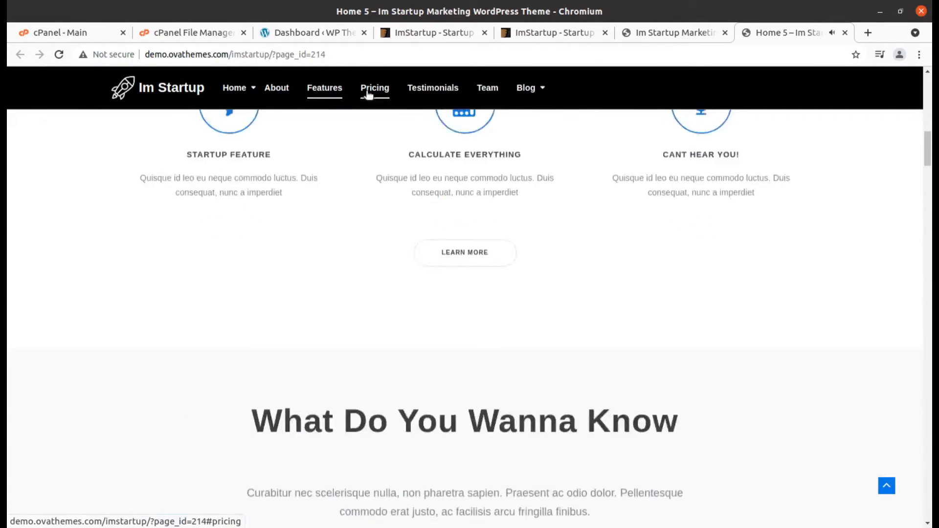
click(372, 90)
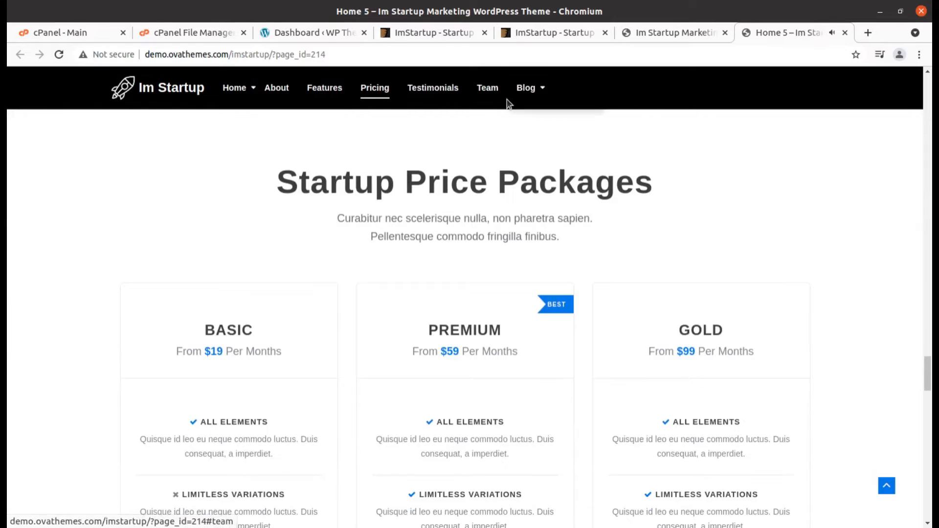
mouse_move(506, 100)
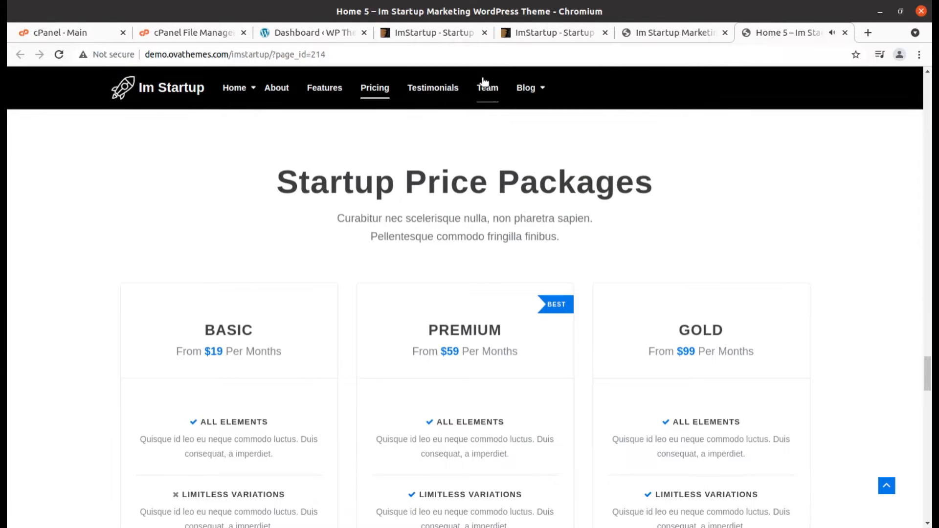
Return to the ImStartup ThemeForest page and check its item details down to the supported software version, highlighting WordPress 5.8.x
click(448, 36)
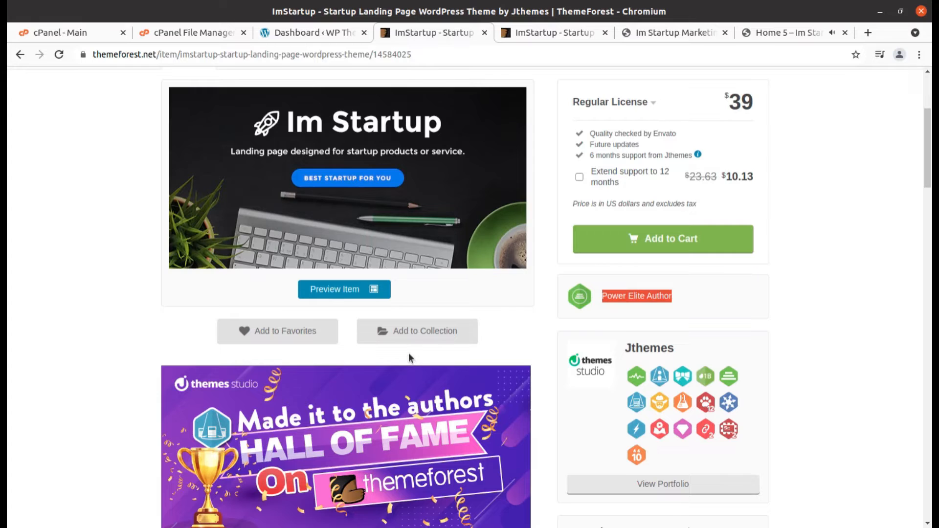
scroll(547, 383, down, 5)
scroll(547, 383, down, 1)
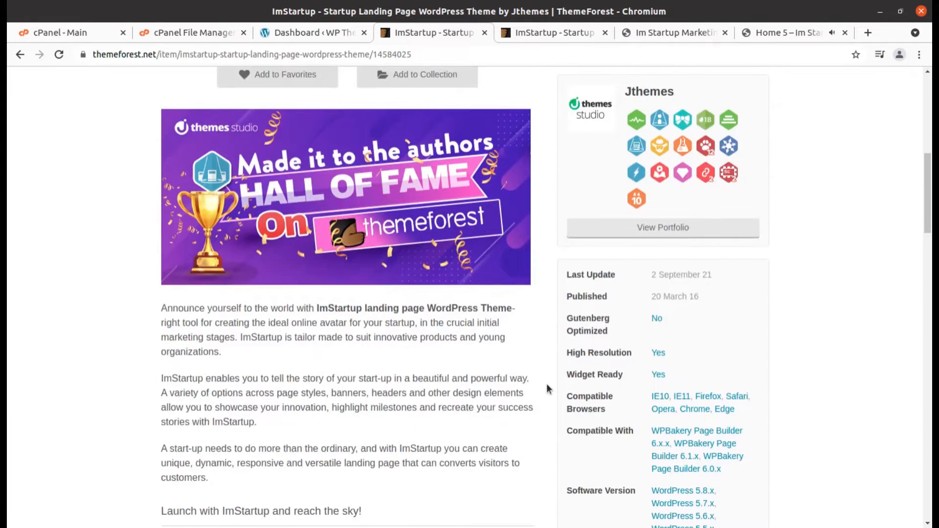
scroll(508, 371, down, 2)
scroll(507, 374, down, 1)
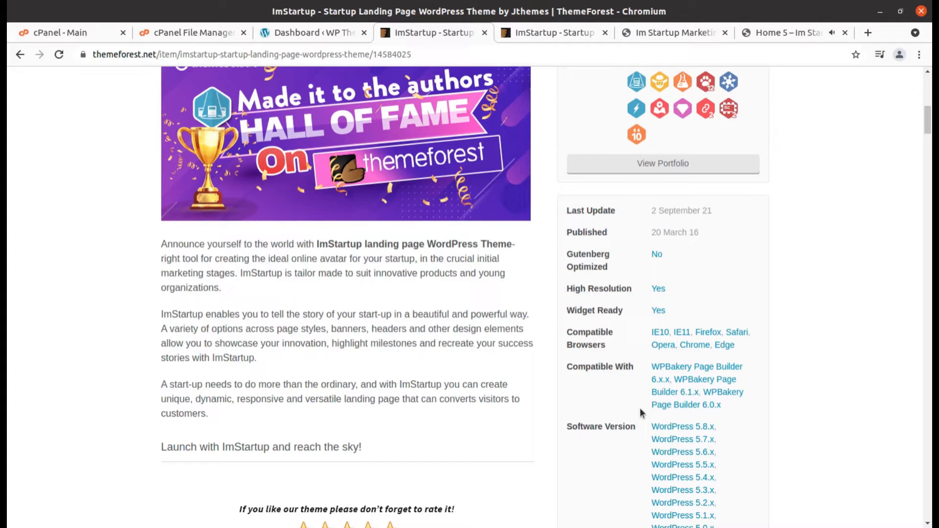
drag(715, 425, 651, 427)
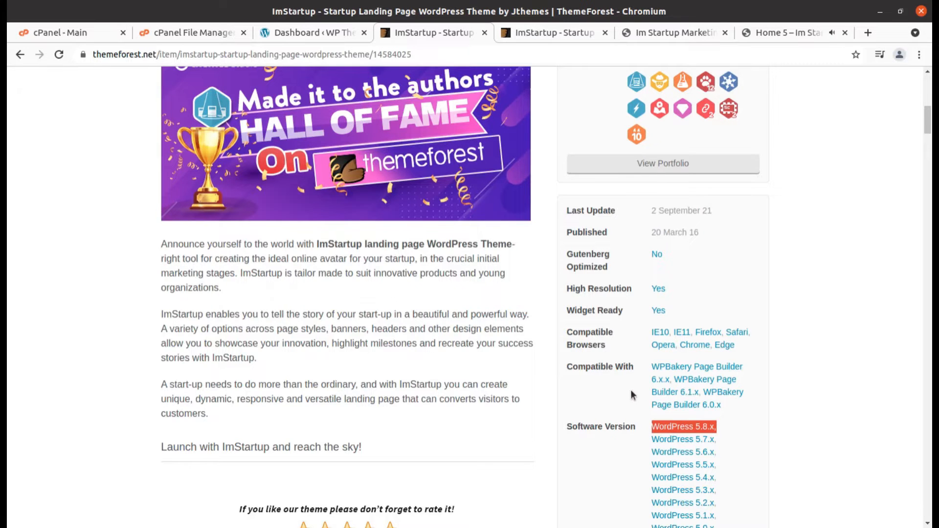
Read through the ImStartup theme's description on ThemeForest, including its "Launch with ImStartup and reach the sky!" part
scroll(454, 423, up, 3)
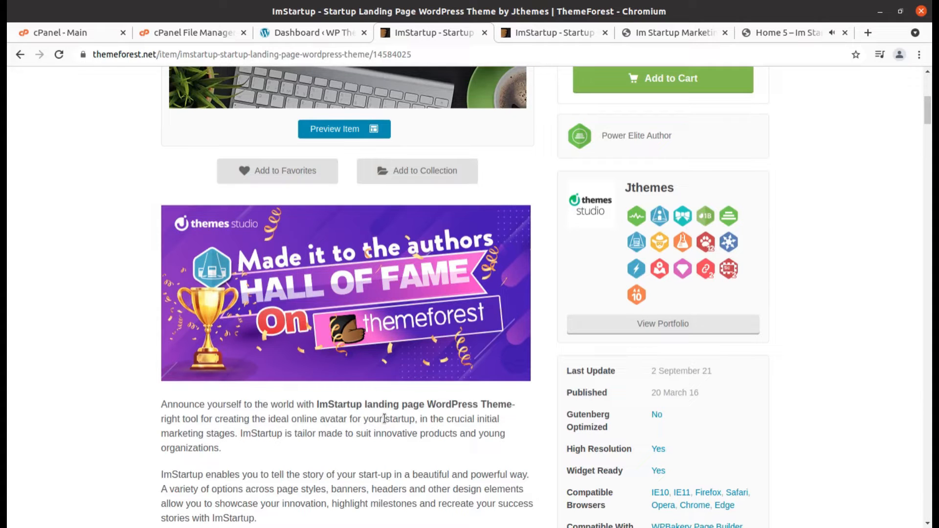
scroll(306, 482, down, 2)
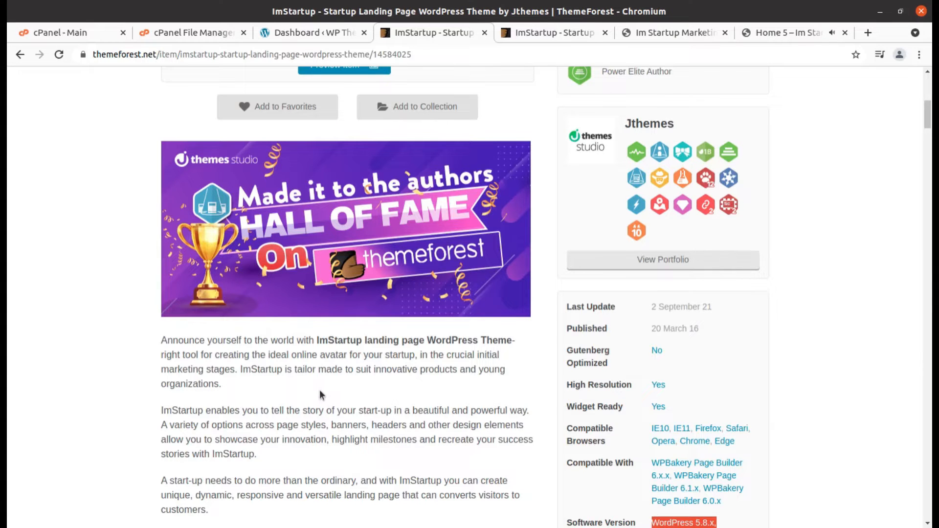
scroll(320, 391, down, 3)
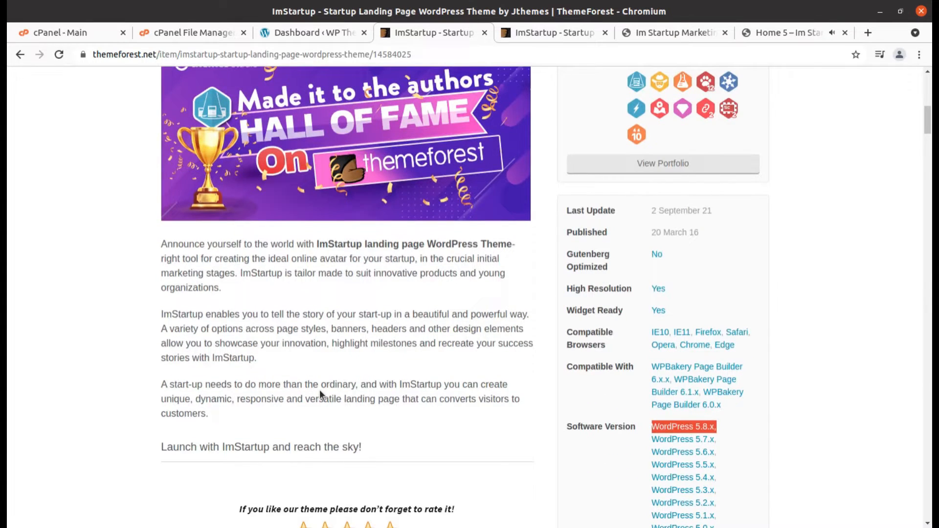
scroll(319, 392, down, 3)
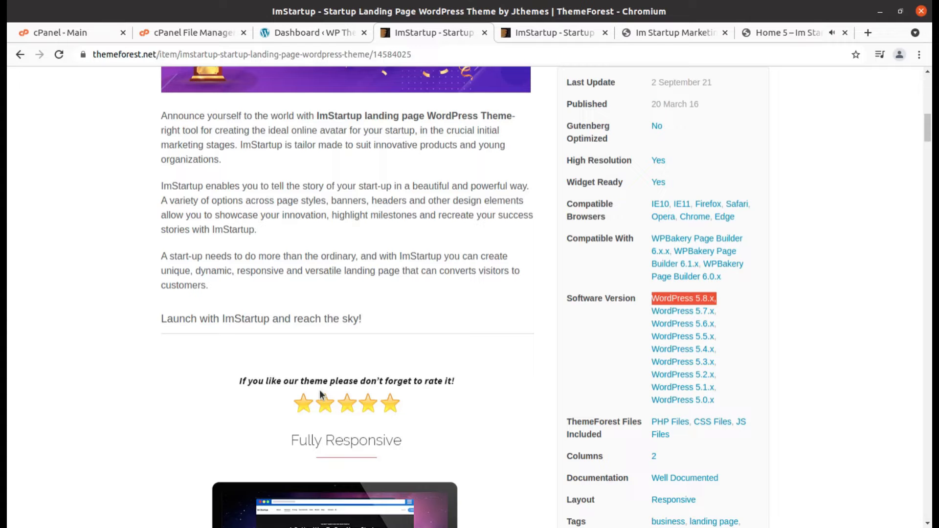
scroll(494, 291, up, 5)
scroll(494, 291, up, 5)
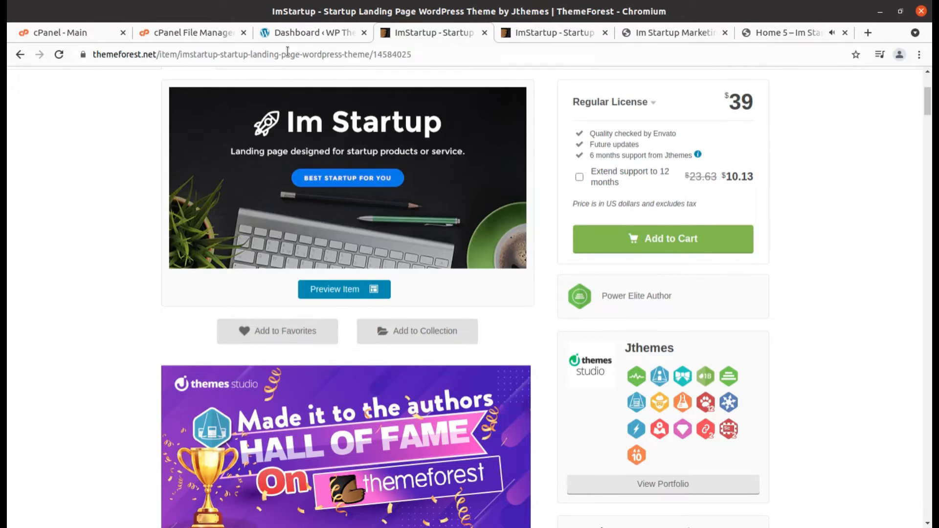
Switch to the WP Themes site's WordPress dashboard and open its installed themes page
click(300, 33)
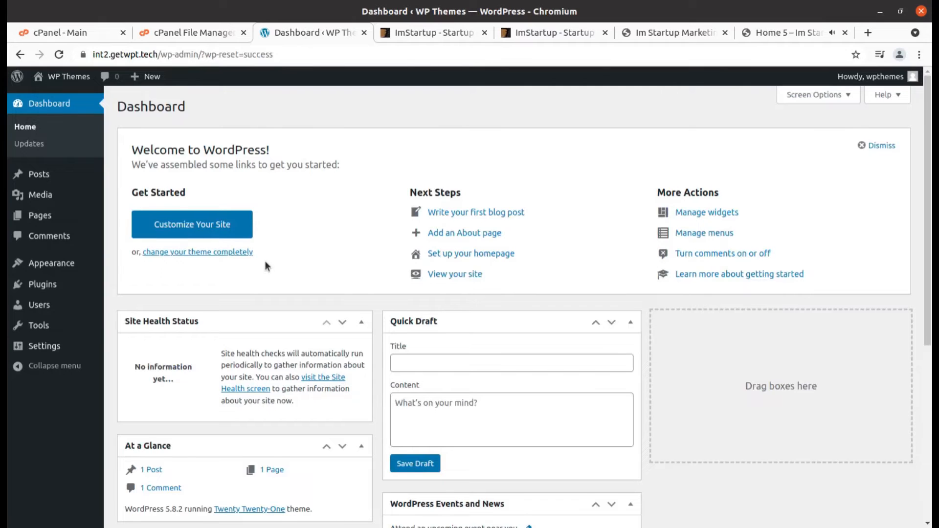
scroll(265, 260, down, 4)
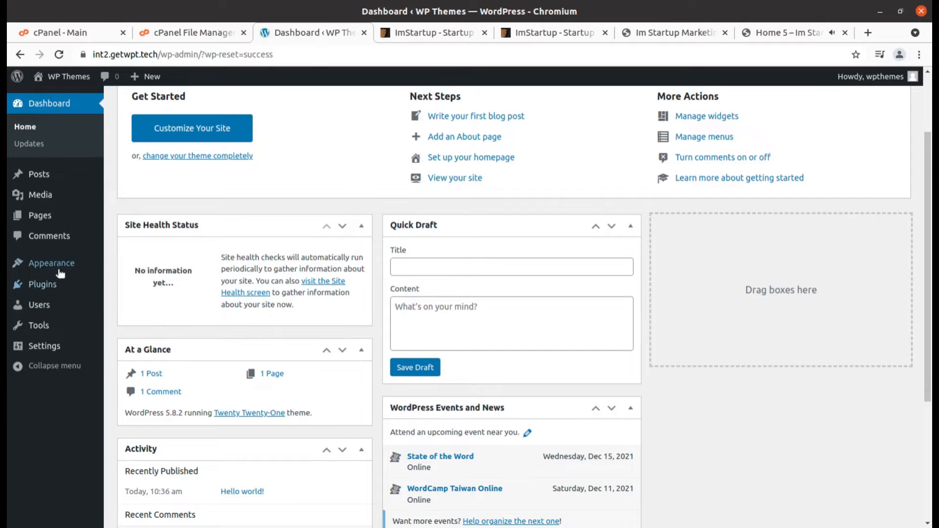
mouse_move(58, 266)
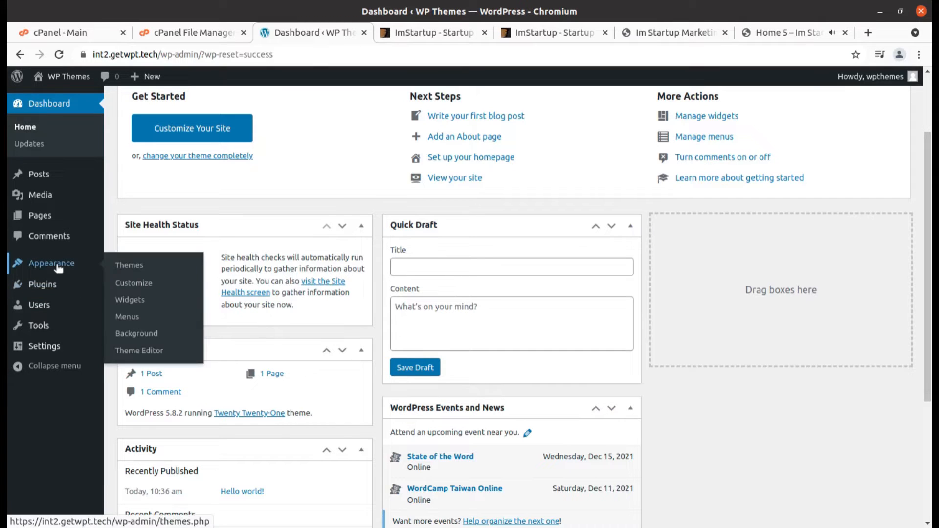
click(131, 269)
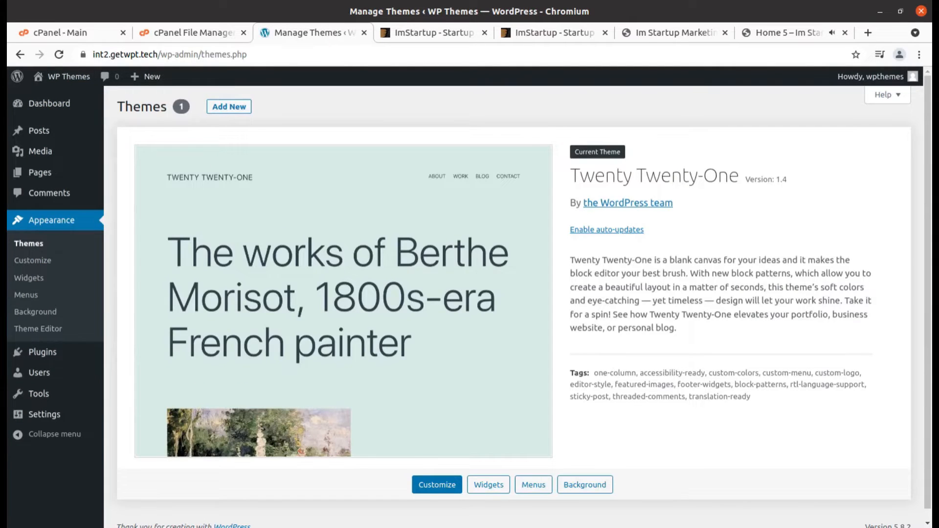
Switch to the file manager and inspect the imstartup_v1.3.8 package in Downloads, including its plugins, sample_data and imstartup.zip, then minimize the window
key(alt+Tab)
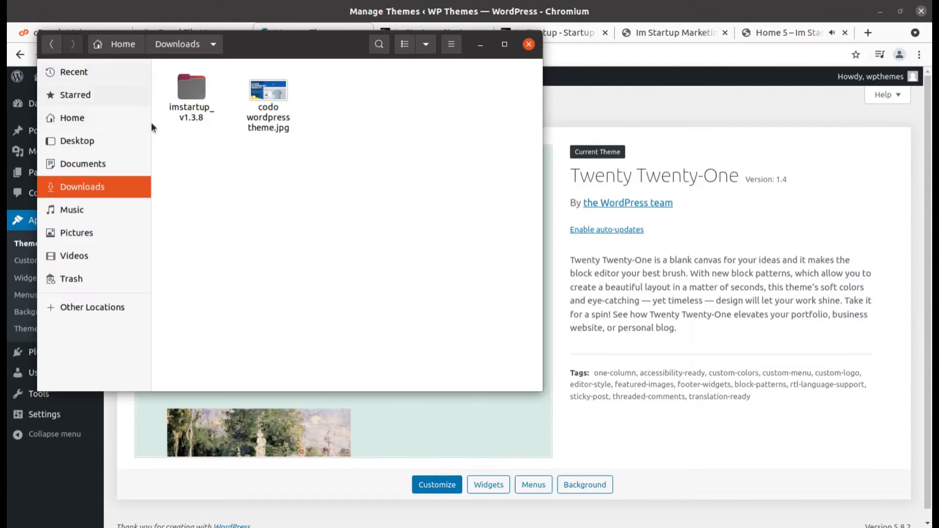
double_click(189, 90)
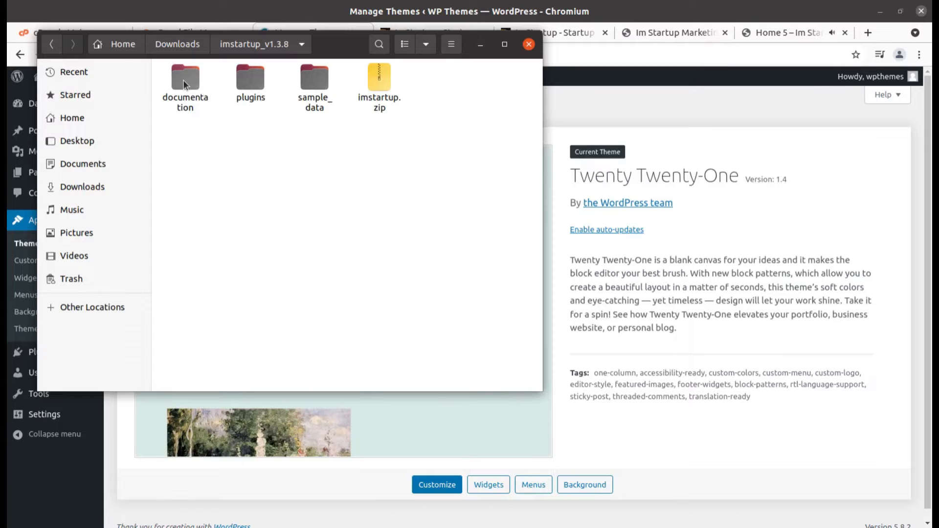
click(184, 81)
double_click(248, 80)
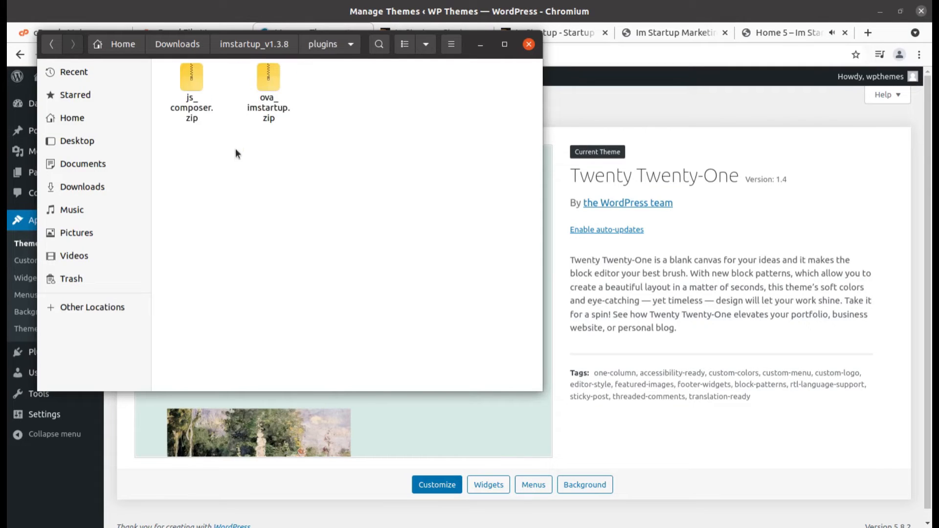
click(188, 113)
click(268, 98)
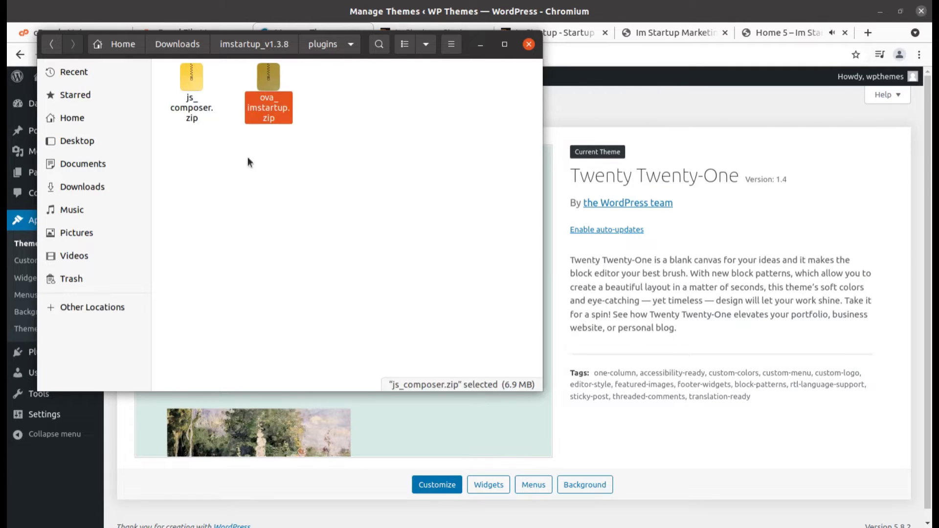
click(253, 49)
click(318, 82)
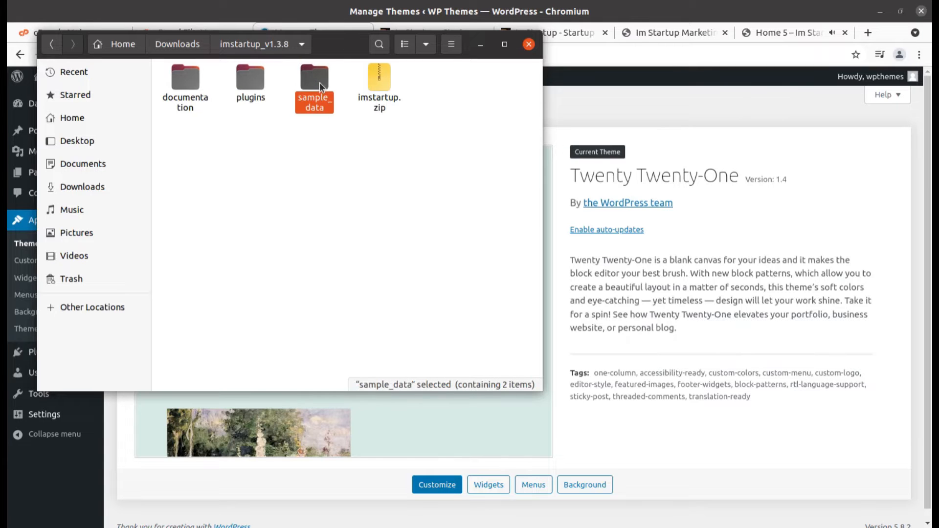
click(377, 93)
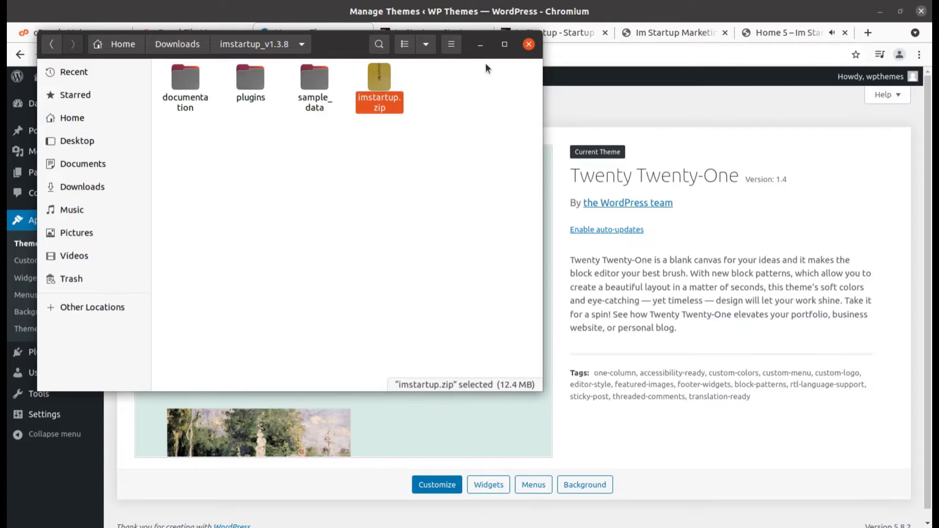
click(480, 45)
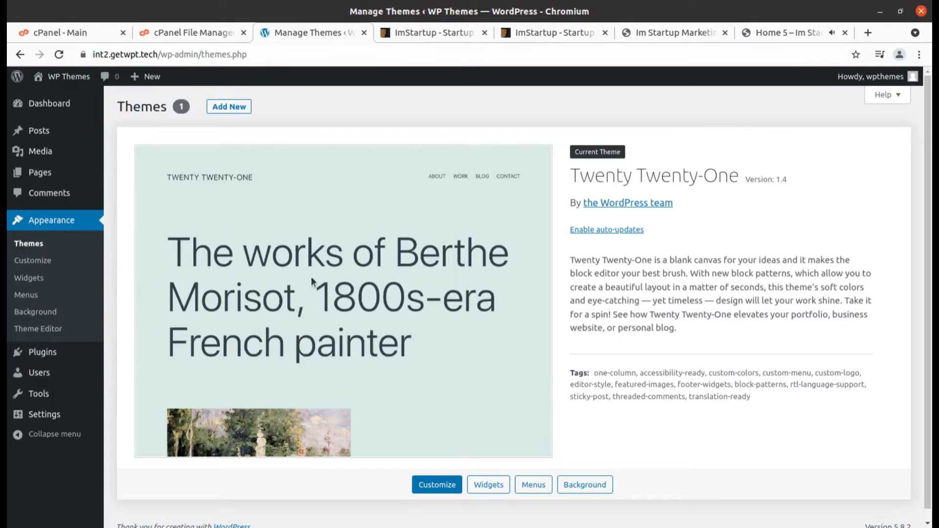
click(226, 108)
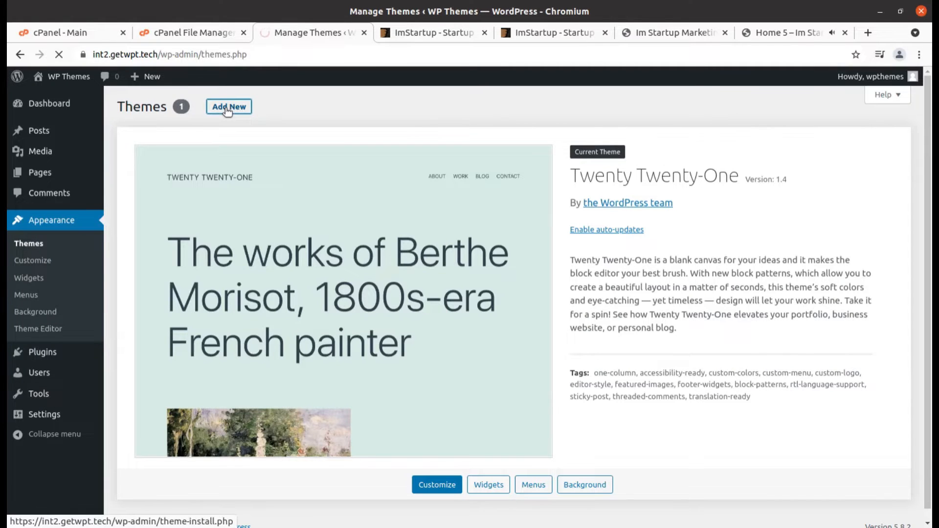
click(231, 108)
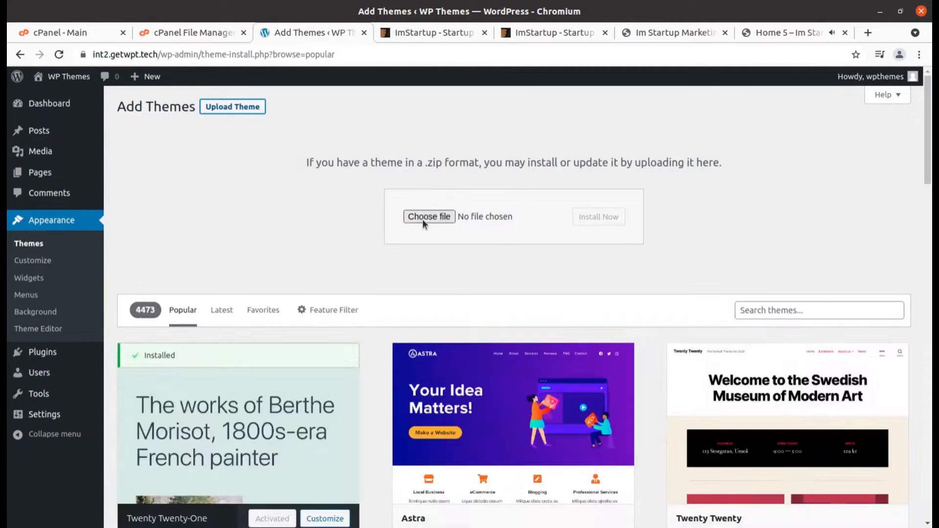
click(424, 222)
double_click(248, 80)
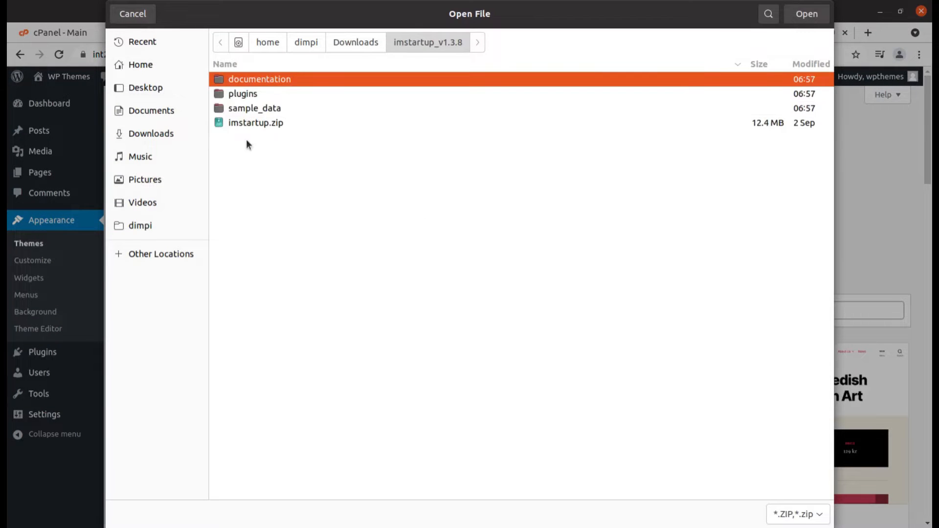
click(245, 123)
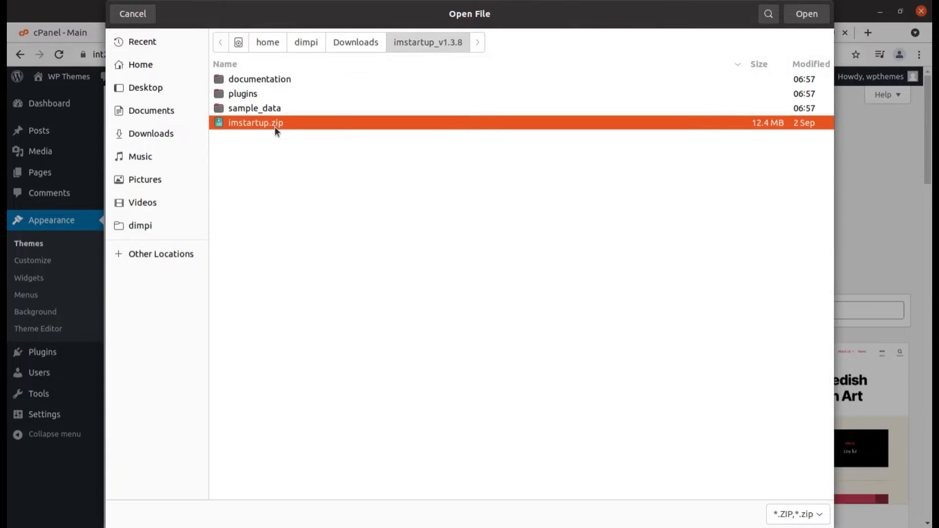
click(139, 14)
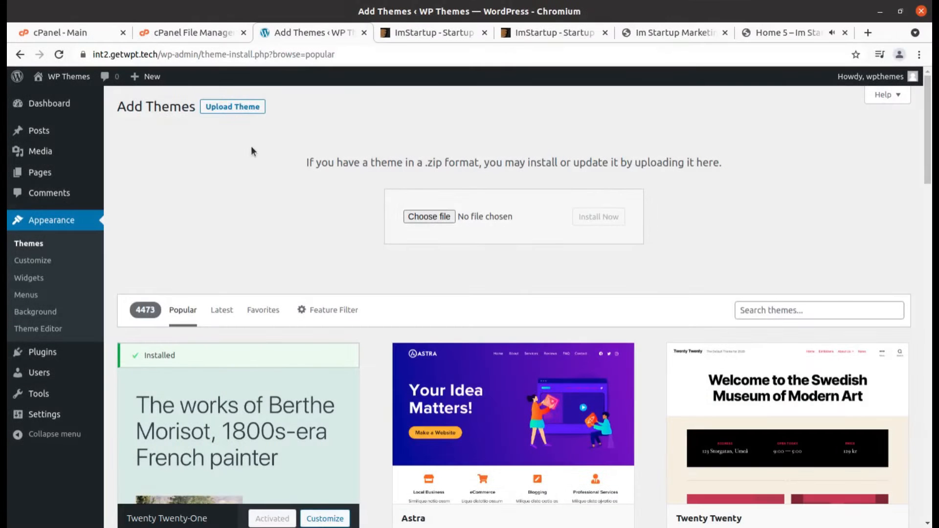
Switch to cPanel File Manager and open the themes folder inside wp-content of int2.getwpt.tech
click(195, 28)
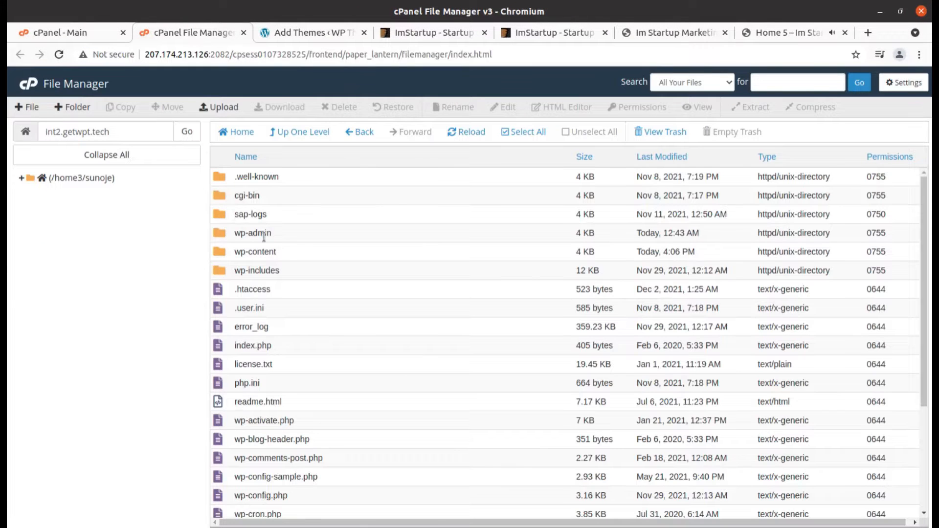
double_click(283, 250)
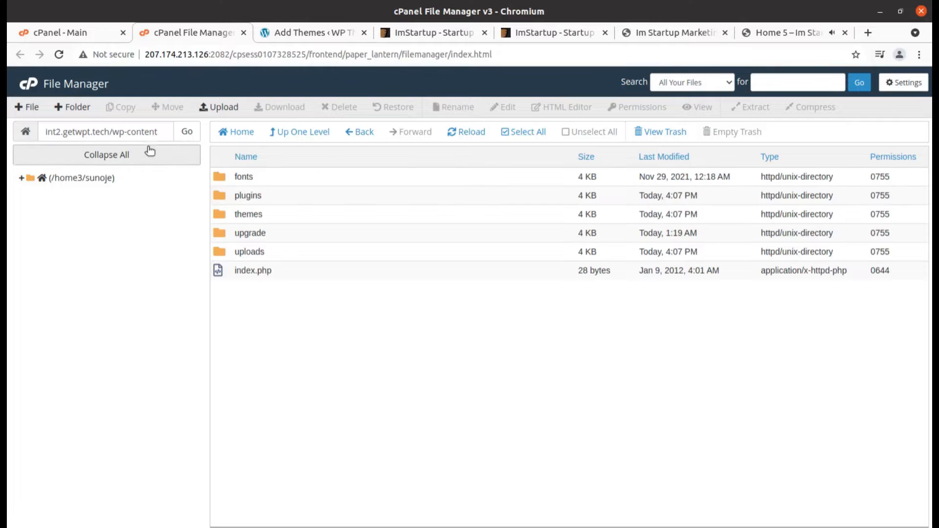
drag(112, 133, 170, 137)
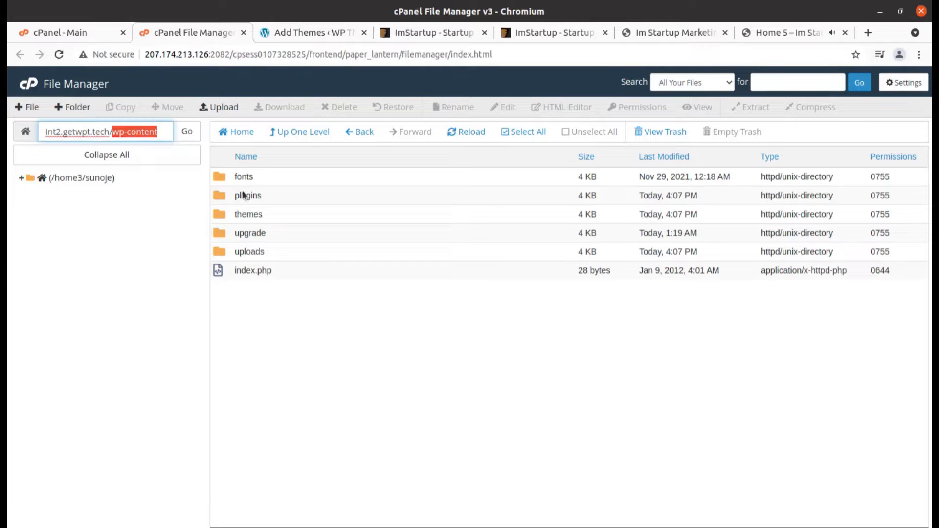
double_click(286, 218)
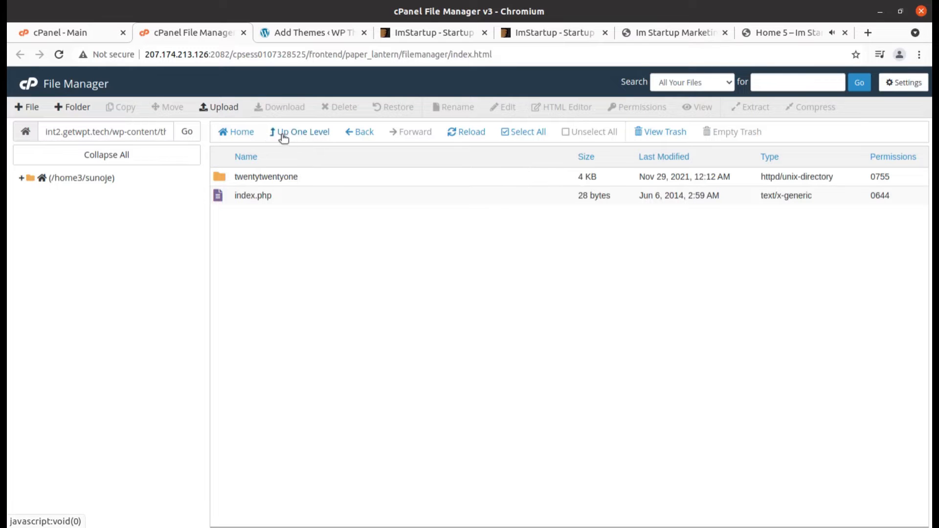
Upload imstartup.zip from the imstartup_v1.3.8 folder in Downloads to the site's wp-content/themes folder
click(229, 108)
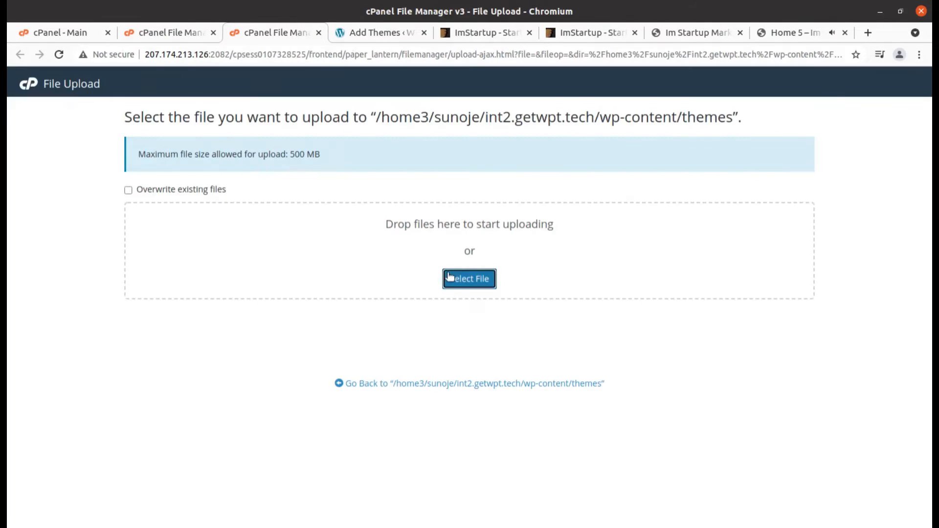
click(467, 277)
double_click(269, 81)
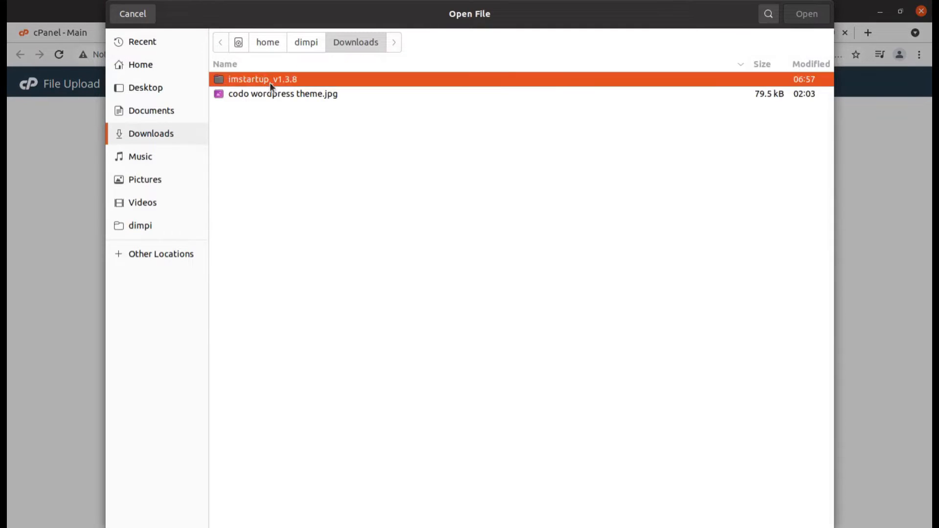
click(263, 123)
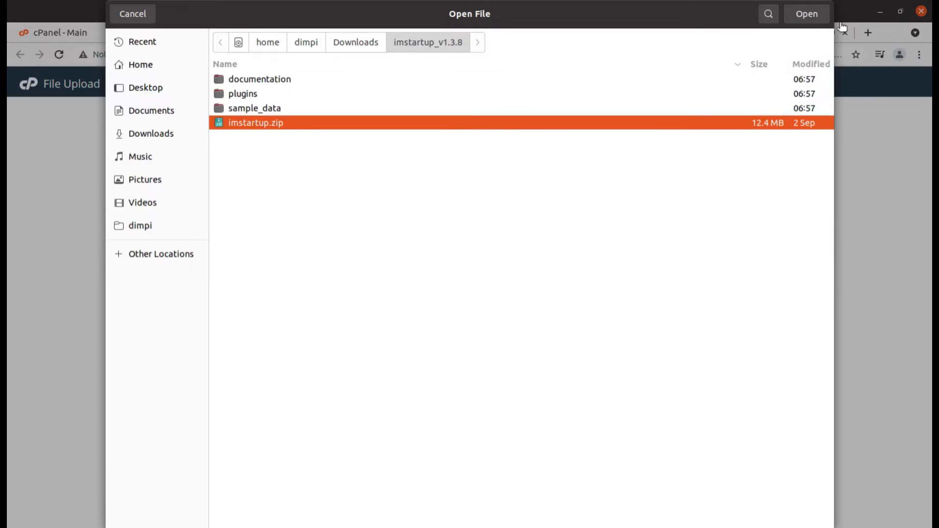
click(815, 18)
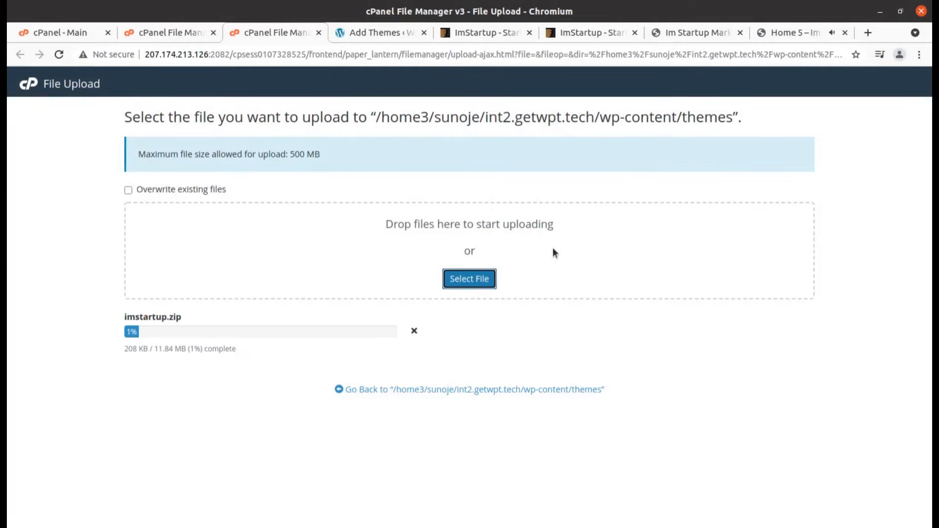
drag(155, 349, 176, 348)
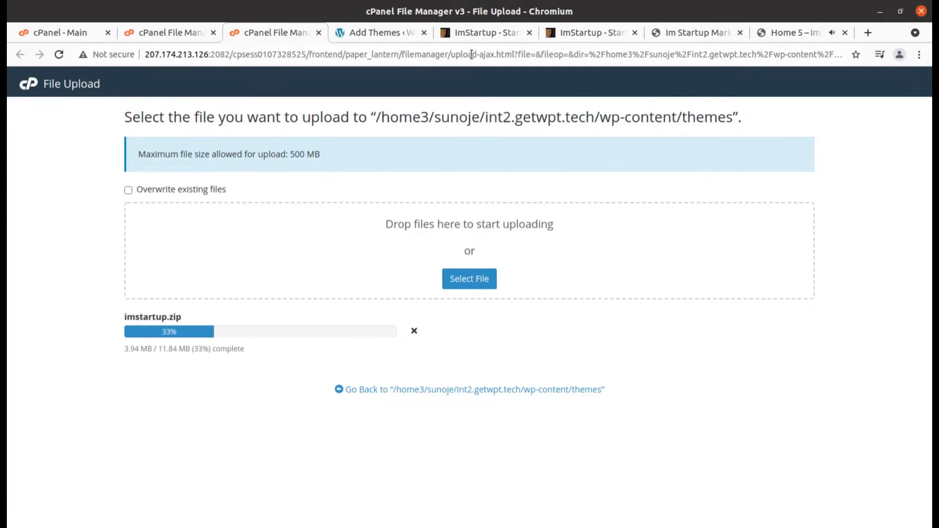
While the upload runs, review the Power Elite Author badge on ImStartup's ThemeForest page, then return to the file upload page
click(487, 32)
drag(701, 358, 629, 349)
drag(689, 309, 601, 297)
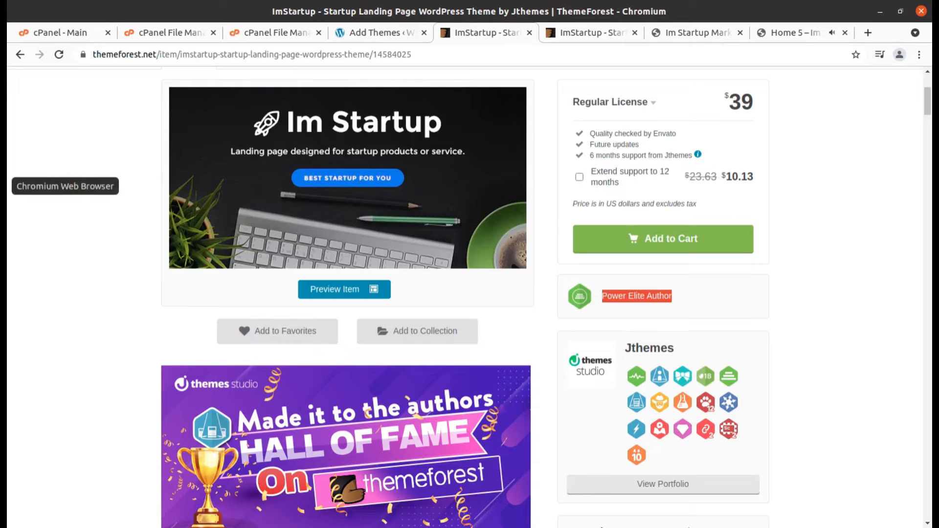
click(355, 34)
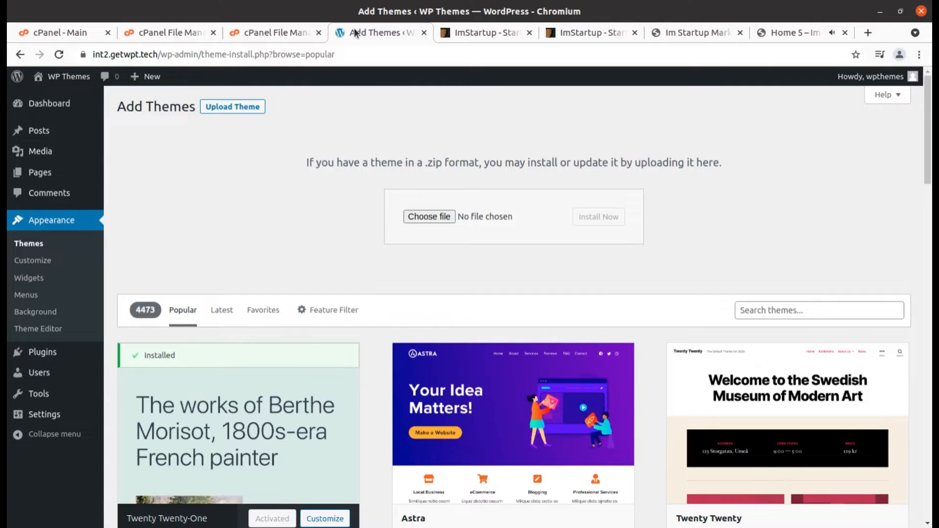
click(281, 32)
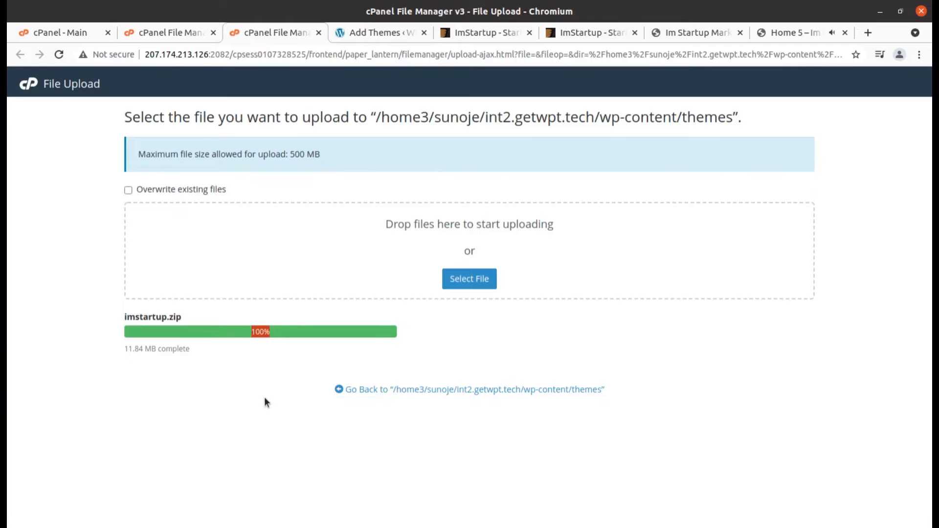
Return to the themes folder in File Manager, extract imstartup.zip there and reload the file list
click(377, 391)
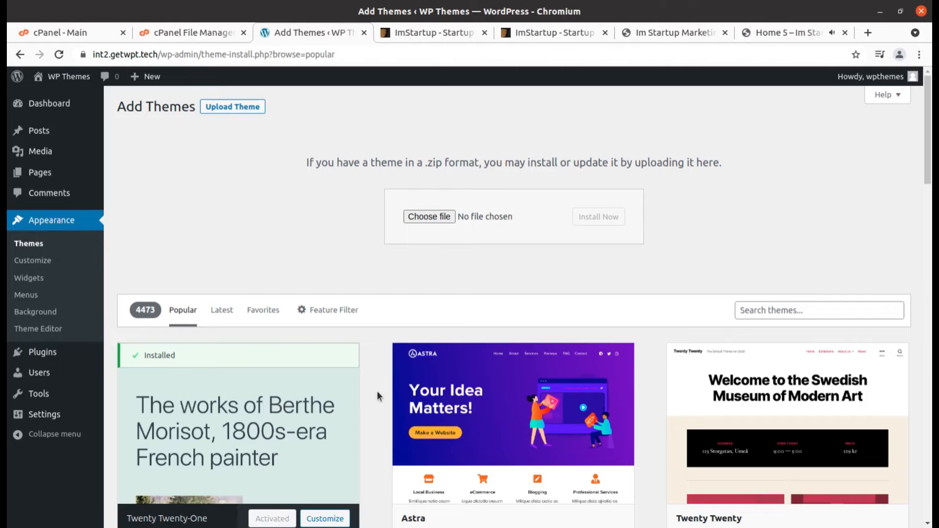
click(203, 33)
right_click(324, 196)
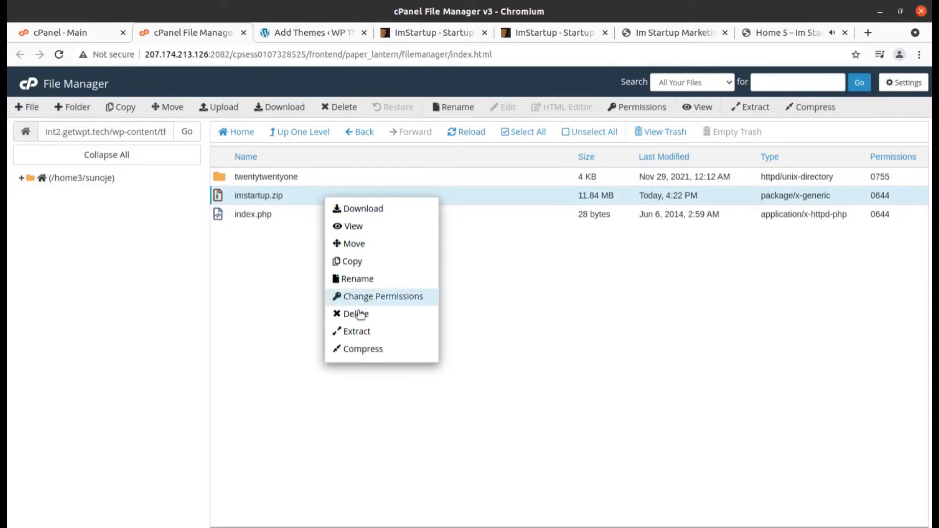
click(360, 330)
click(569, 363)
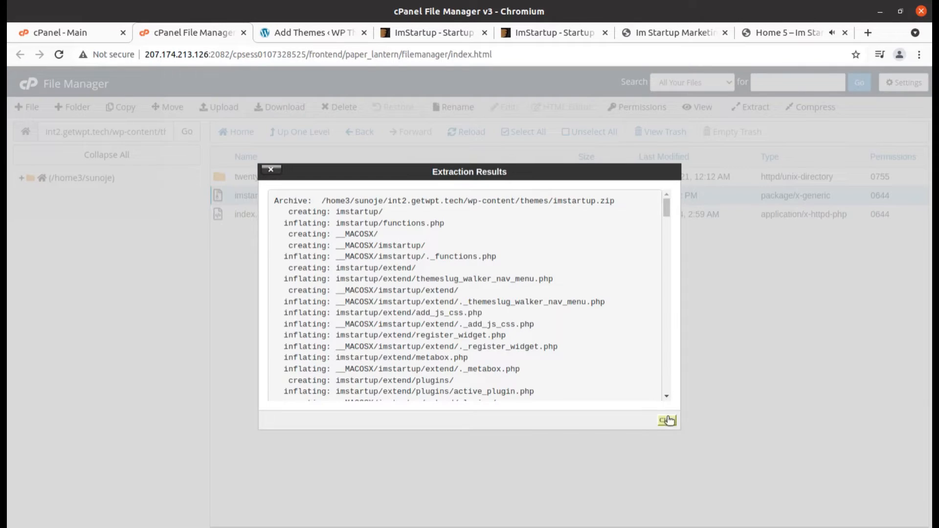
click(668, 420)
click(466, 132)
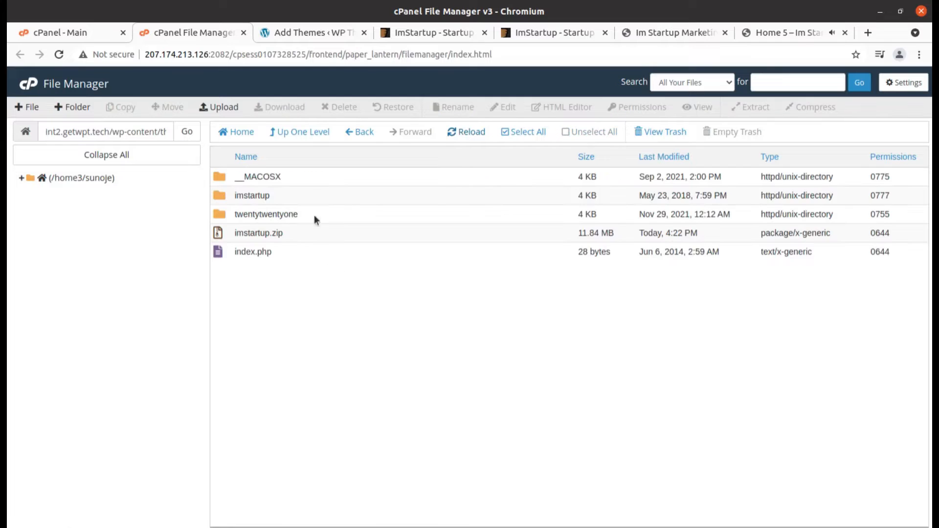
Delete the __MACOSX folder from the themes folder, skipping the trash
click(311, 177)
click(345, 107)
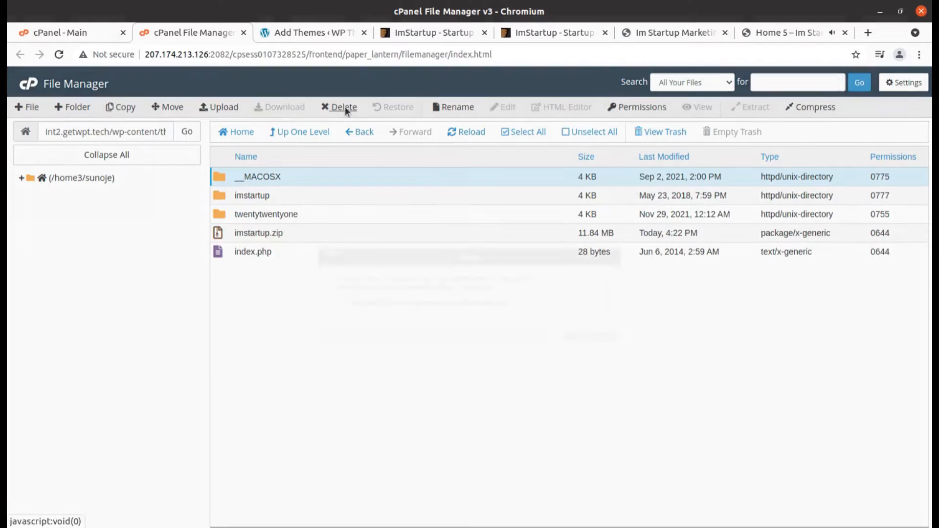
click(344, 301)
click(569, 335)
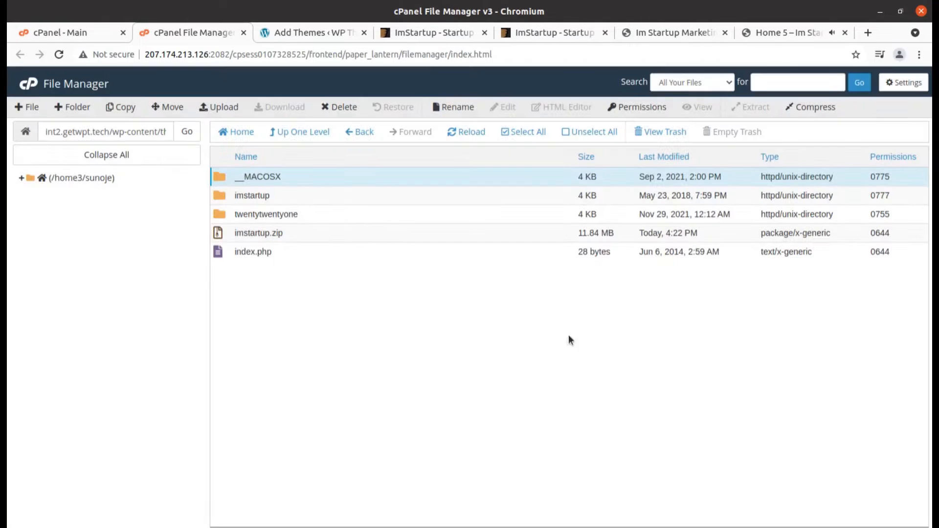
Inspect the contents of the extracted imstartup folder and go back up to the themes folder
double_click(295, 175)
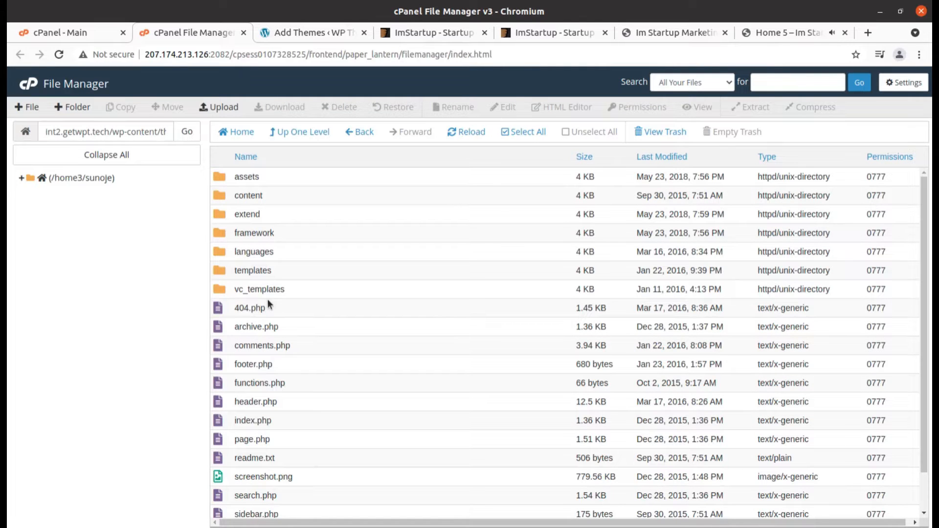
scroll(267, 301, down, 2)
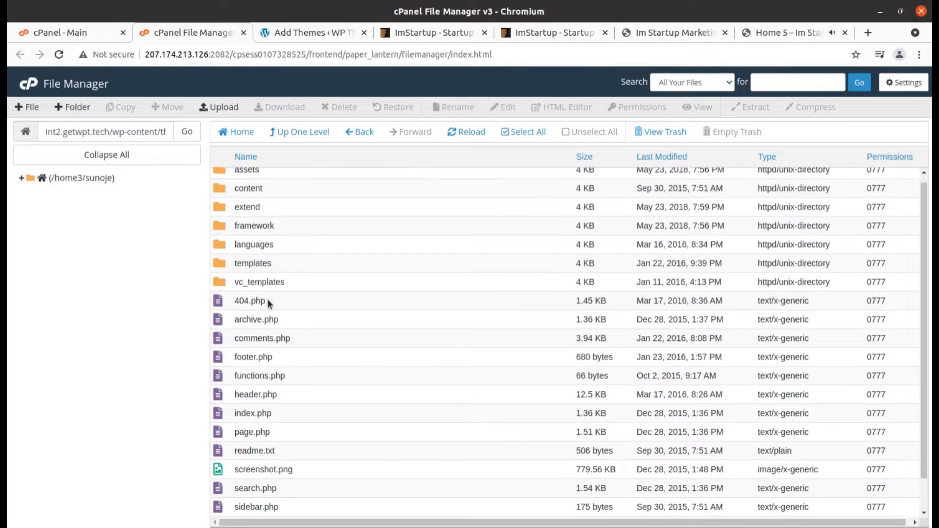
scroll(268, 302, up, 2)
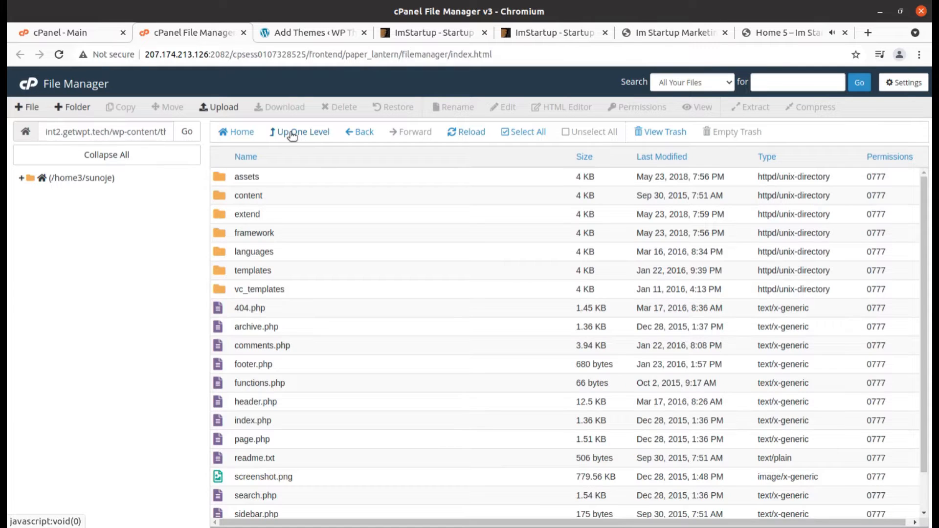
click(292, 136)
Delete the imstartup.zip archive from the themes folder
click(337, 214)
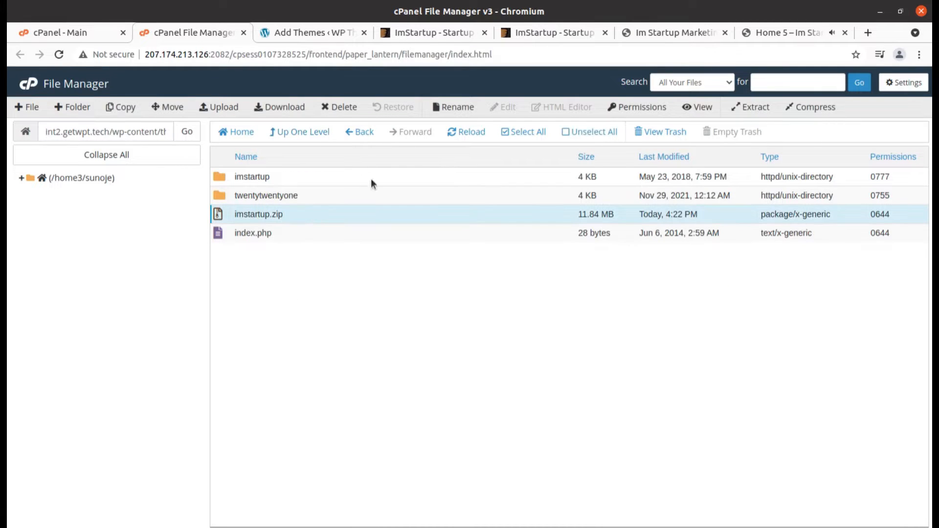
click(337, 109)
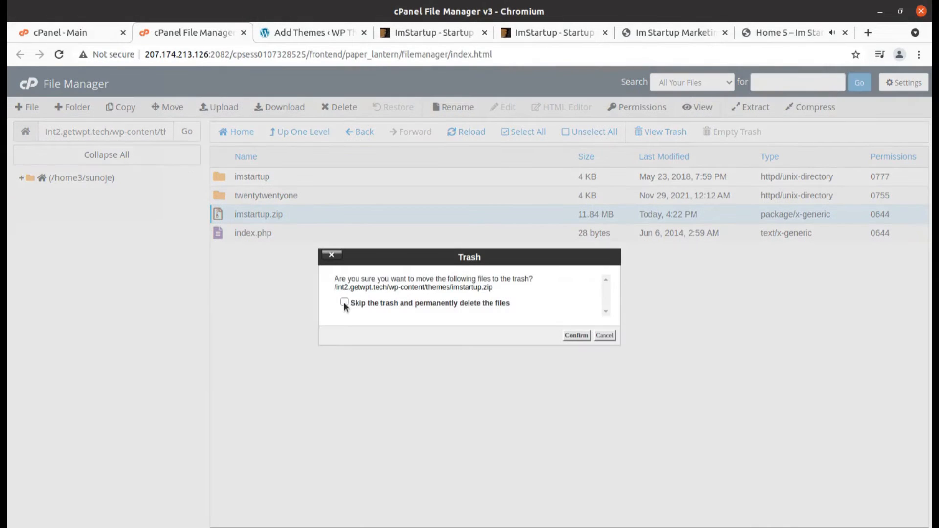
click(577, 336)
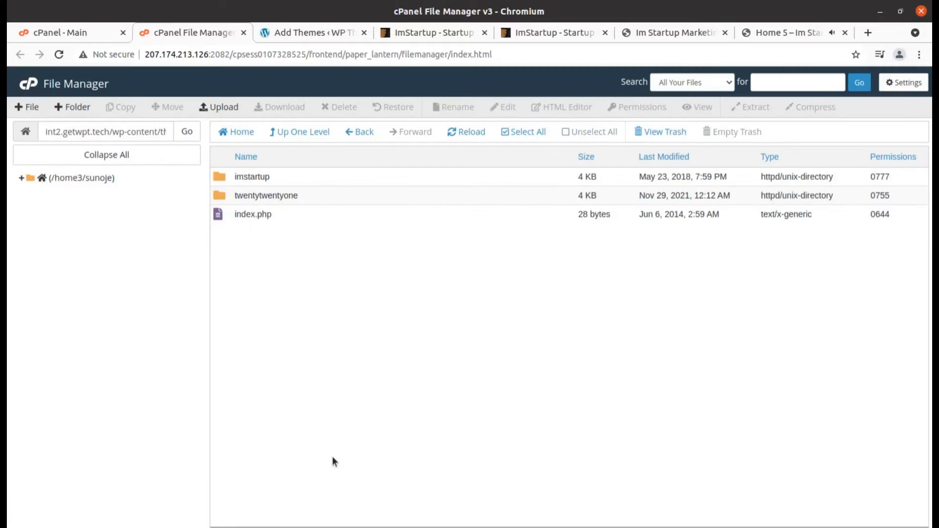
Switch to the WordPress dashboard, recheck the themes folder in File Manager, and open WordPress's installed themes page
click(299, 31)
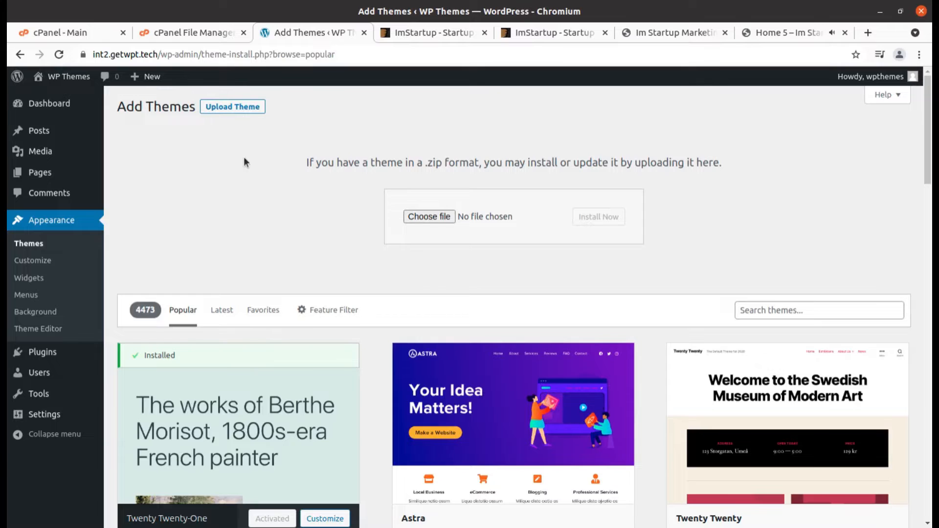
click(193, 33)
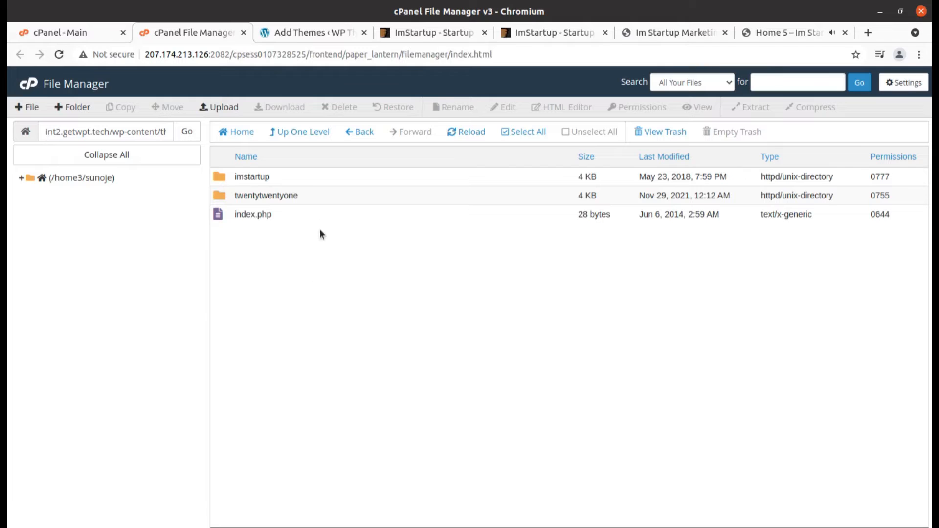
click(299, 33)
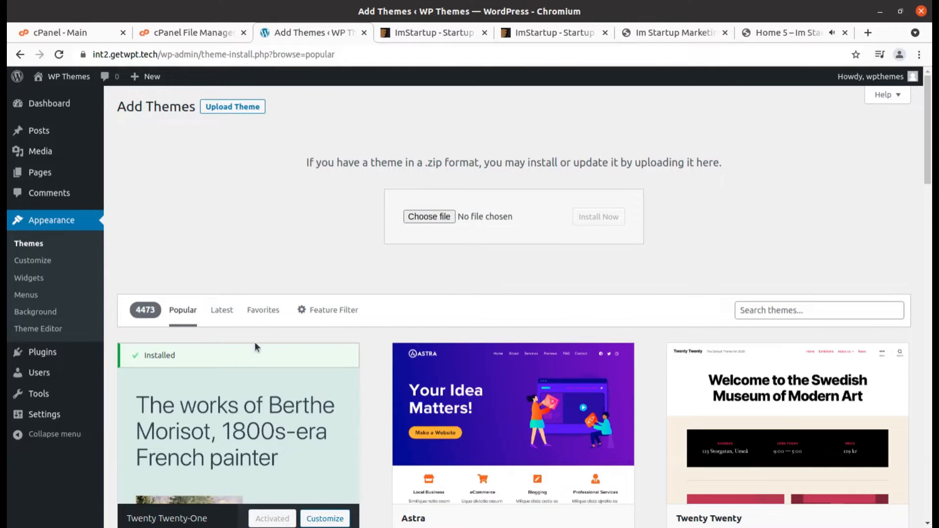
click(34, 247)
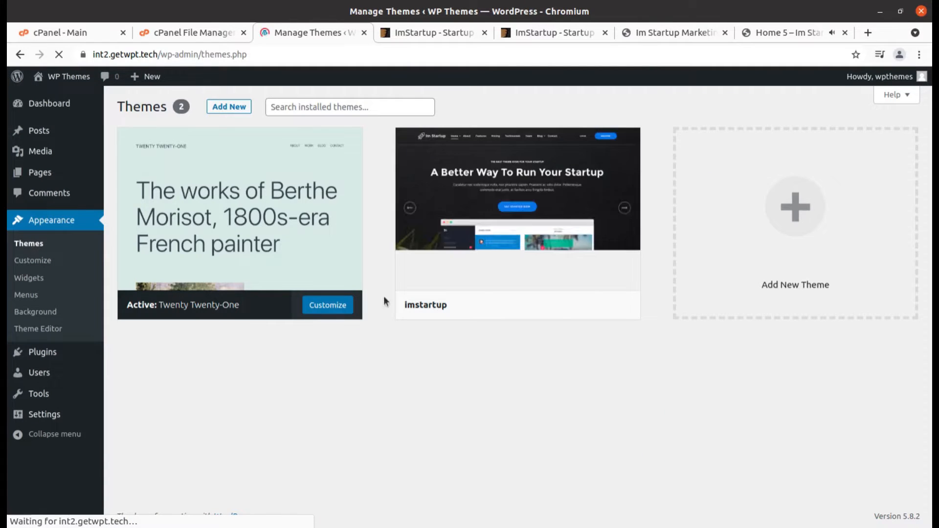
Open the imstartup theme's details, review its version and author, and activate the theme
mouse_move(399, 306)
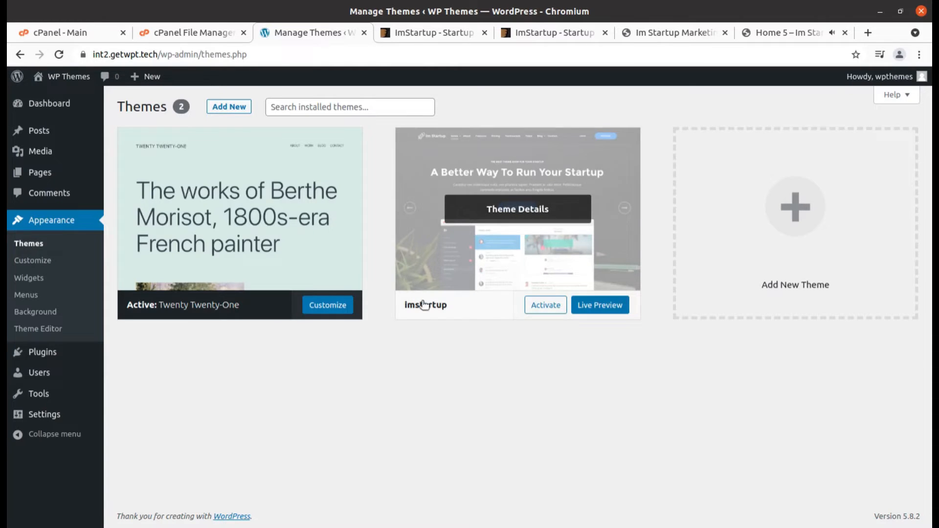
mouse_move(232, 223)
click(526, 216)
drag(592, 174, 621, 226)
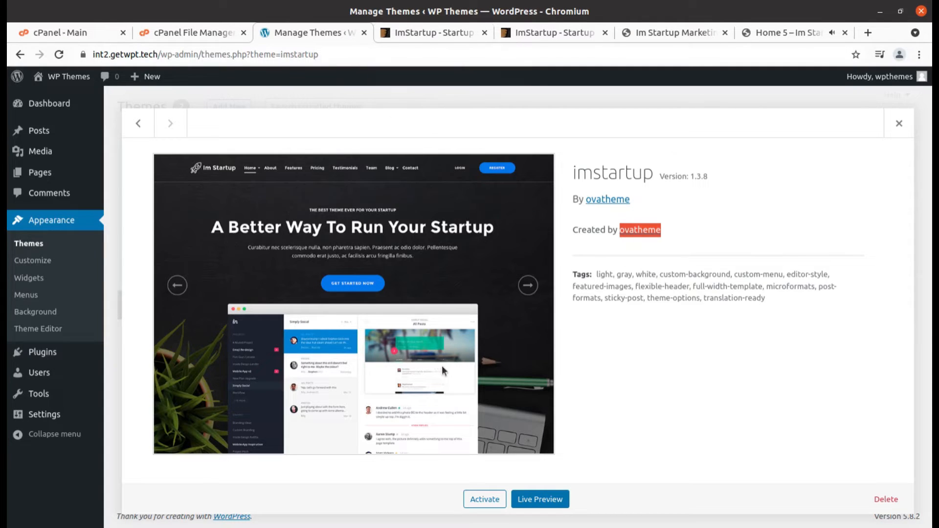
click(485, 499)
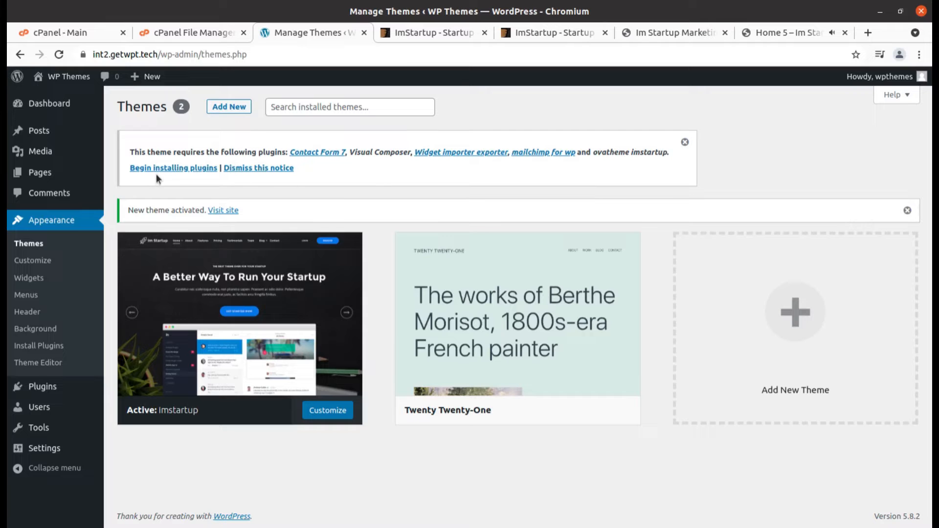
Open the theme's required plugins installer and review the list, including Visual Composer and the source of ovatheme imstartup
click(171, 169)
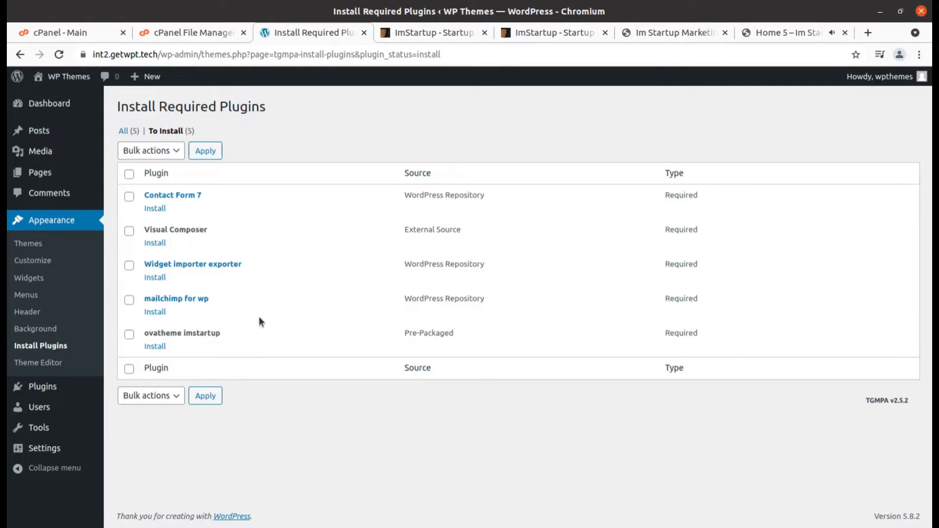
drag(223, 229, 134, 228)
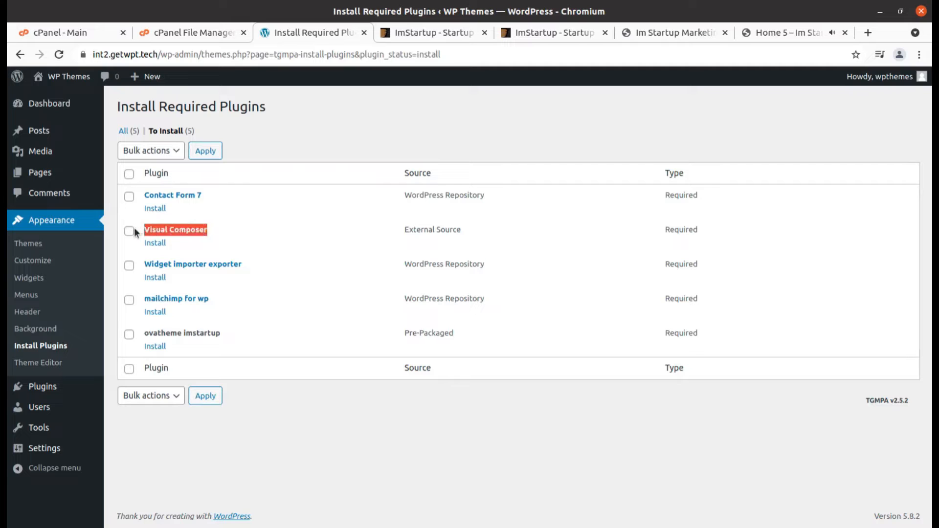
click(261, 240)
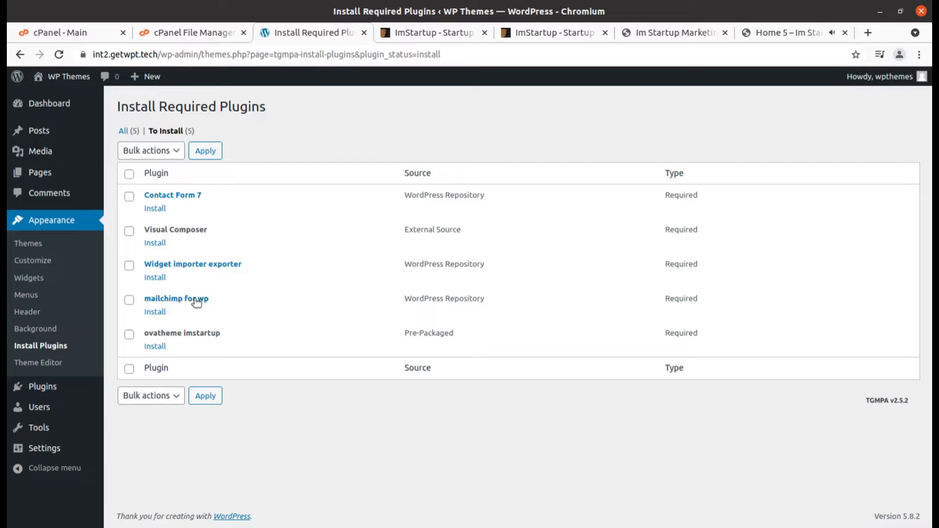
drag(241, 336, 146, 333)
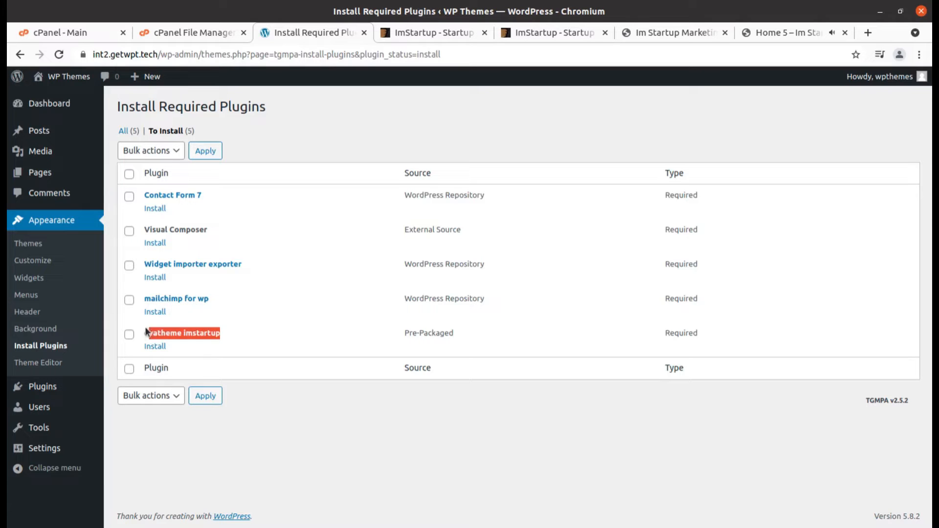
drag(466, 336, 402, 335)
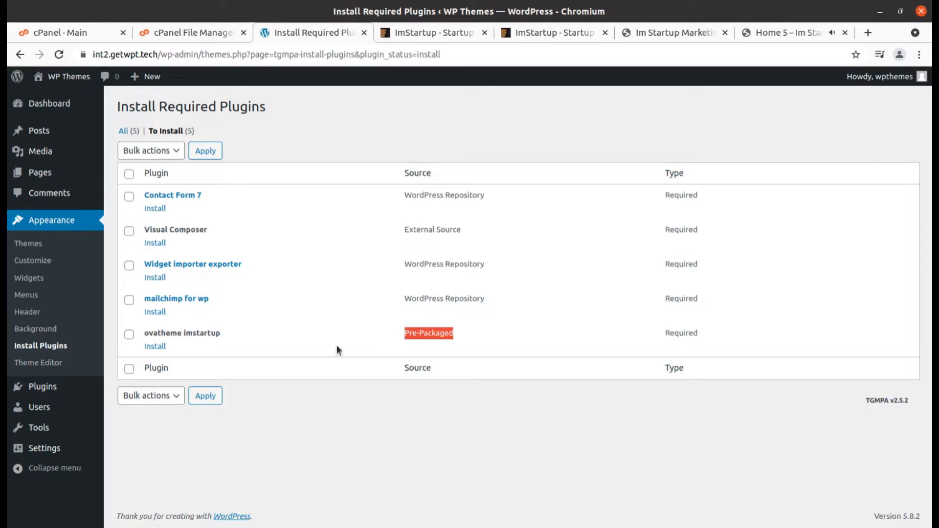
Install all five required plugins in bulk and review the installation results
click(130, 175)
click(155, 151)
click(152, 177)
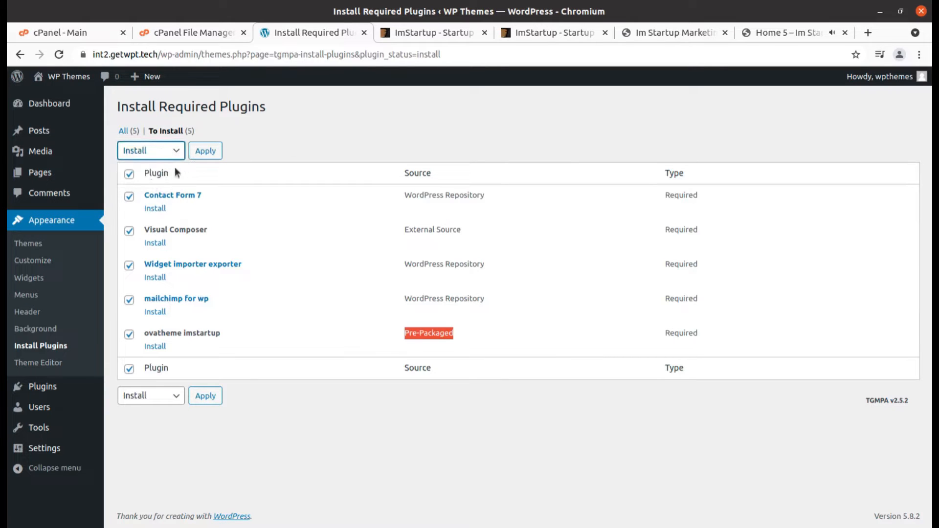
click(204, 156)
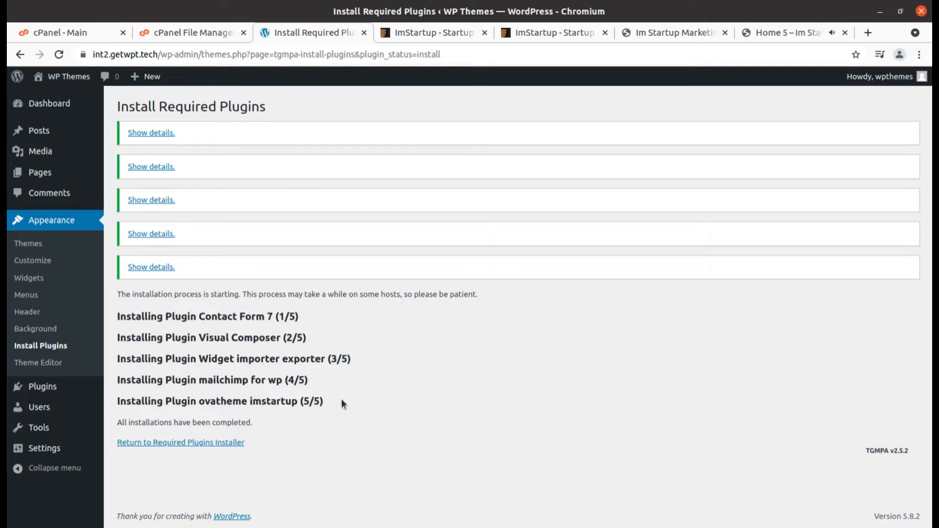
drag(316, 399, 111, 315)
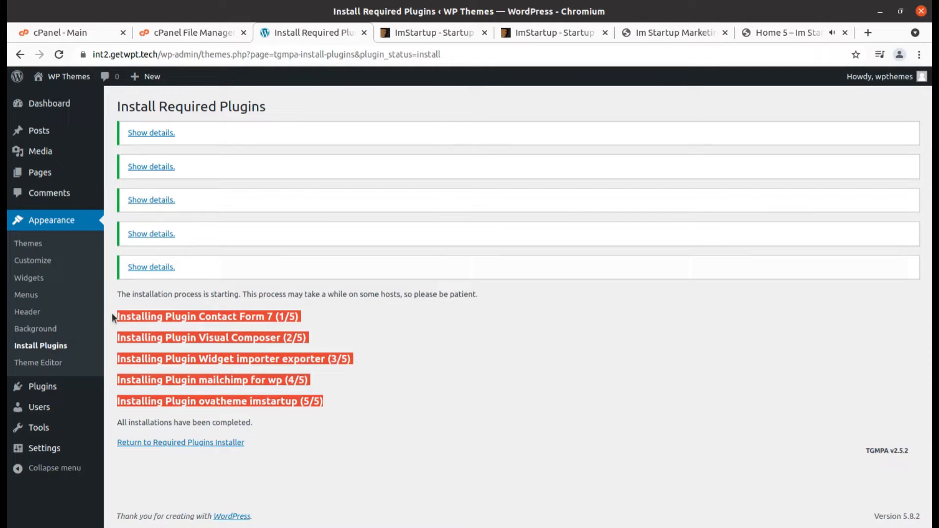
Return to the required plugins installer and activate all five installed plugins in bulk
click(509, 361)
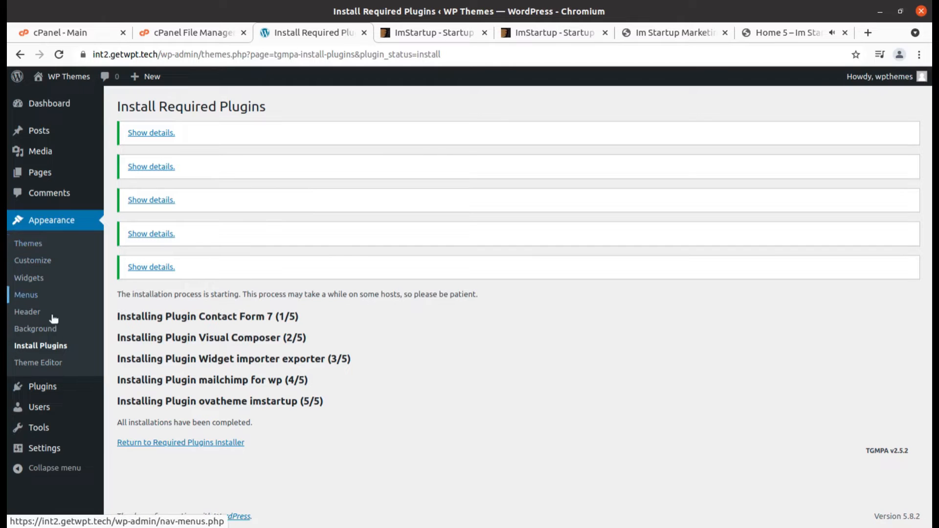
mouse_move(50, 393)
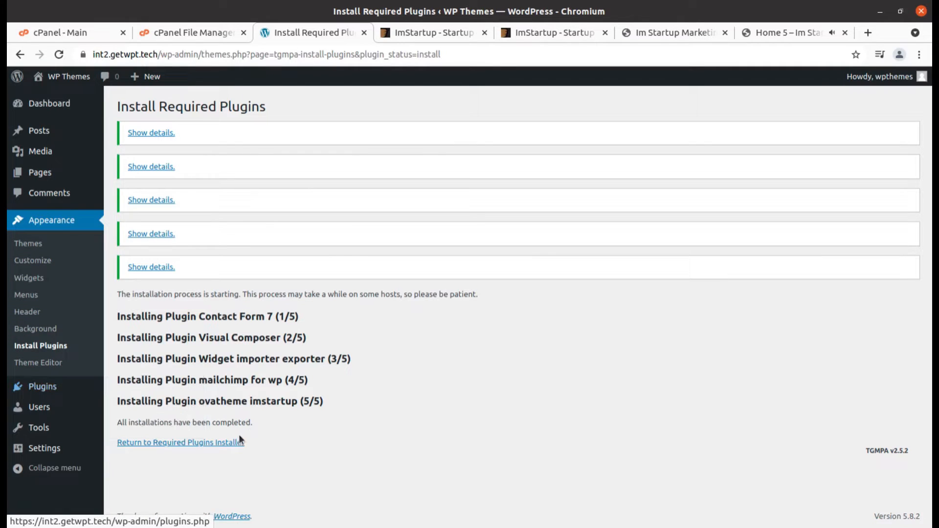
click(224, 444)
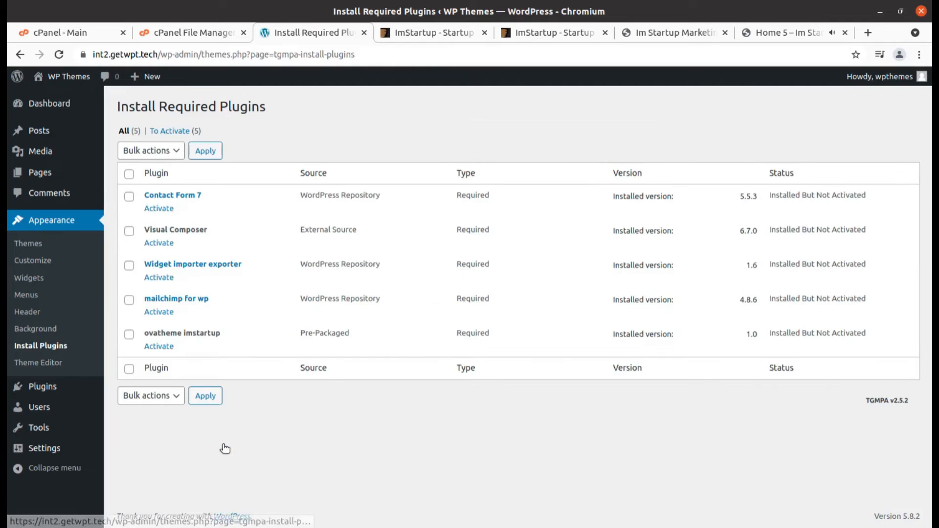
click(129, 174)
click(149, 398)
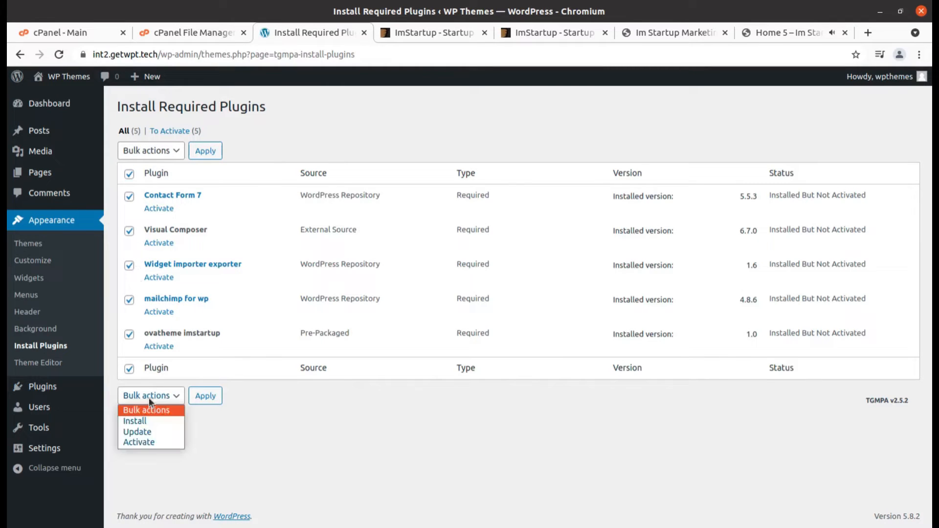
click(133, 442)
click(219, 153)
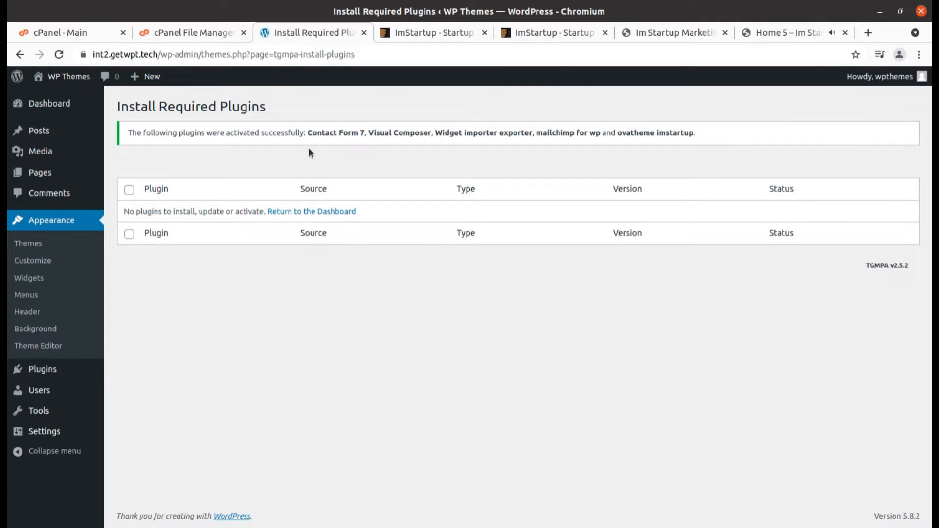
Open the WordPress dashboard, then view the site's front page in a new tab and look over its content
click(52, 108)
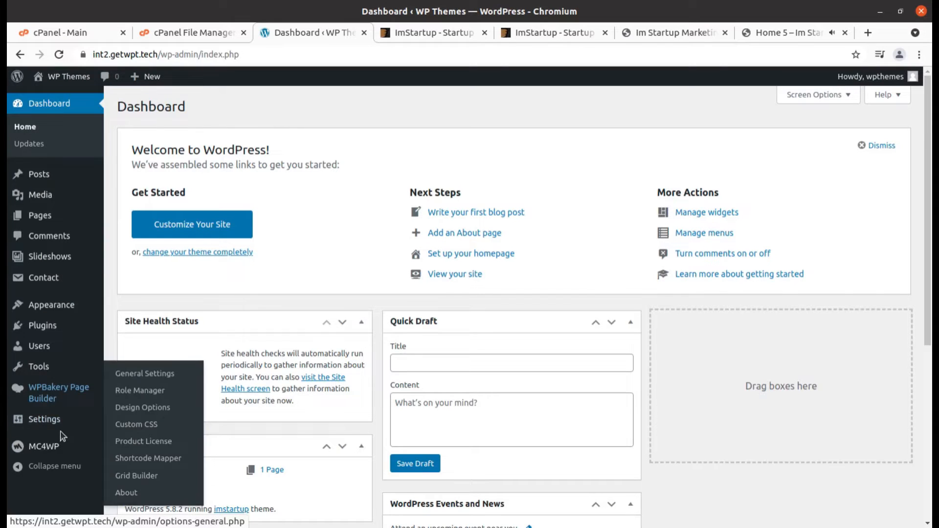
mouse_move(43, 330)
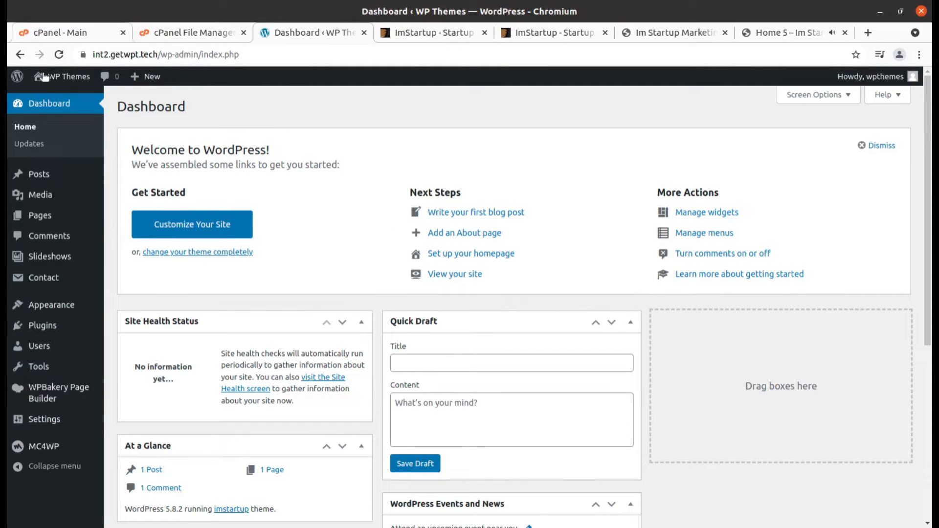
mouse_move(42, 77)
middle_click(40, 99)
click(374, 34)
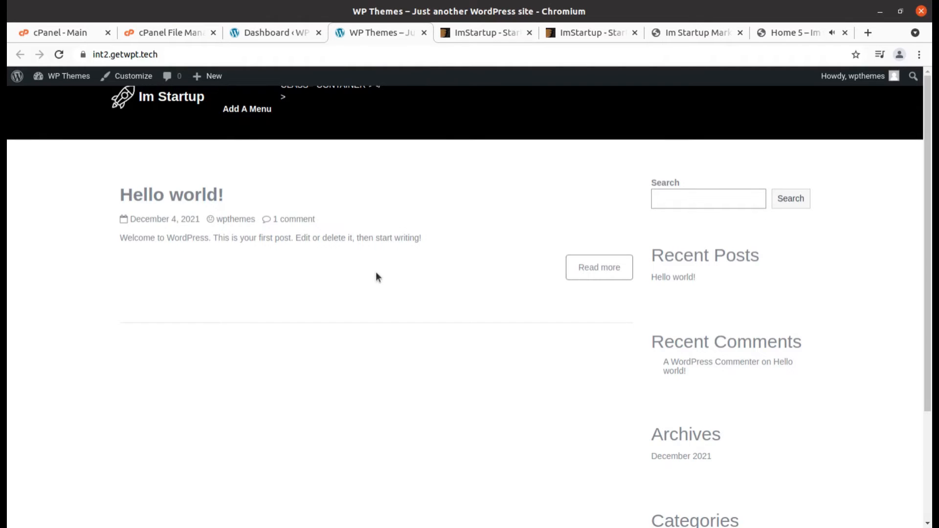
scroll(377, 276, down, 3)
scroll(376, 276, up, 3)
Review the upper sections of the Im Startup demo home page and the Home 5 demo for comparison
click(686, 35)
scroll(538, 291, up, 5)
scroll(539, 291, up, 5)
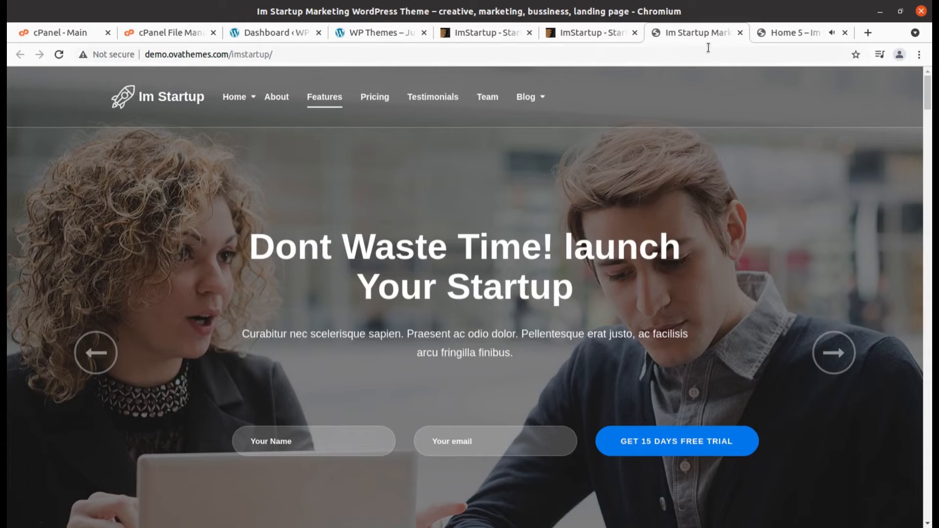
click(809, 32)
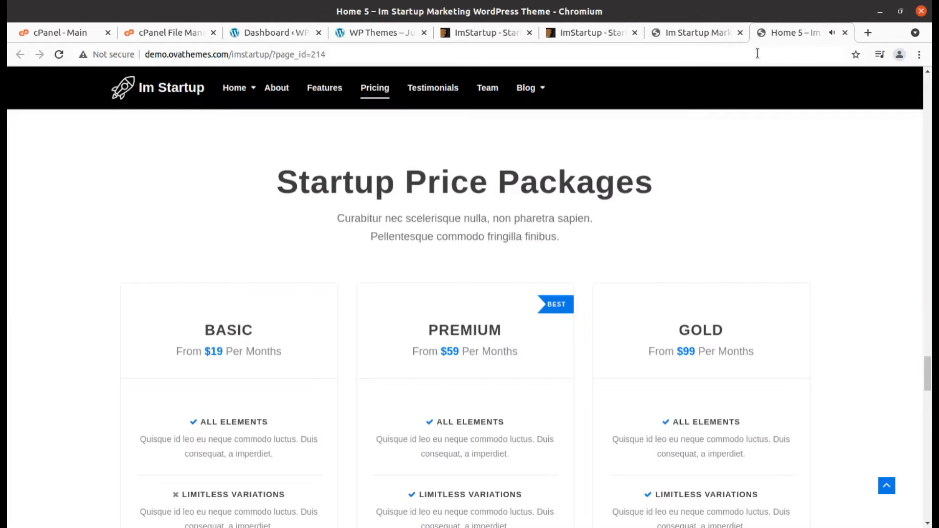
scroll(861, 193, up, 15)
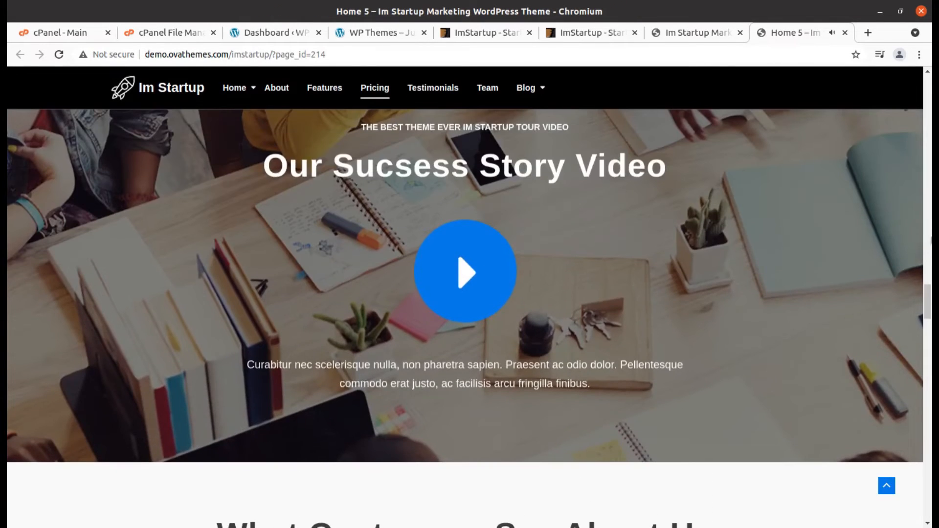
drag(928, 293, 928, 81)
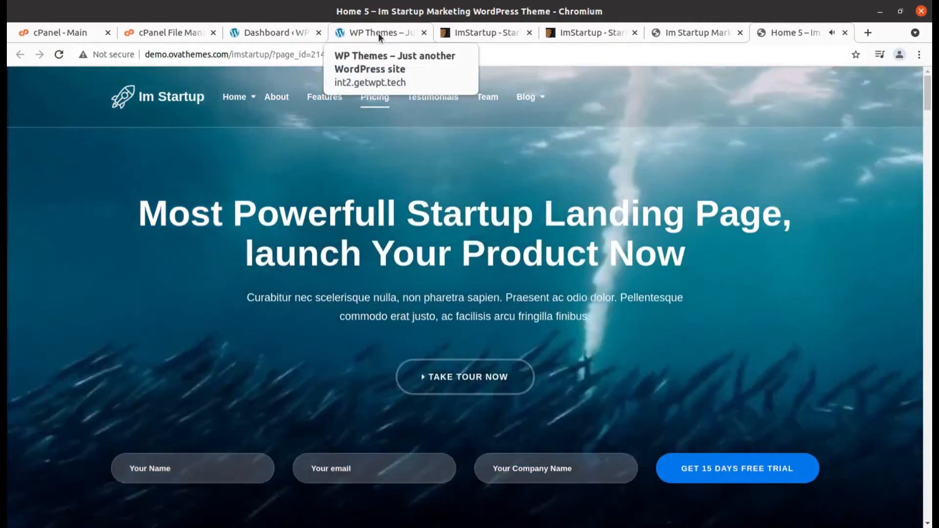
Recheck the site's front page, return to the WordPress dashboard and look through its Appearance, Settings and Tools entries
click(378, 33)
click(275, 30)
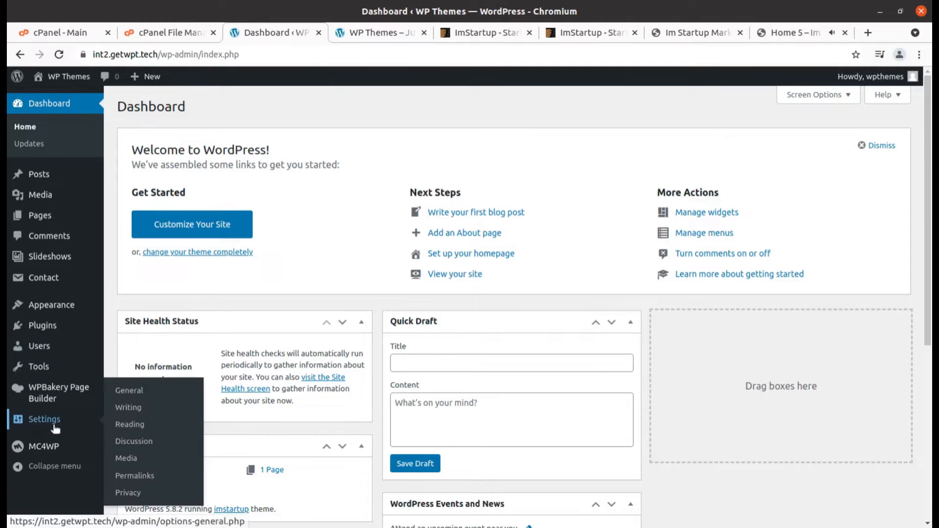
mouse_move(76, 218)
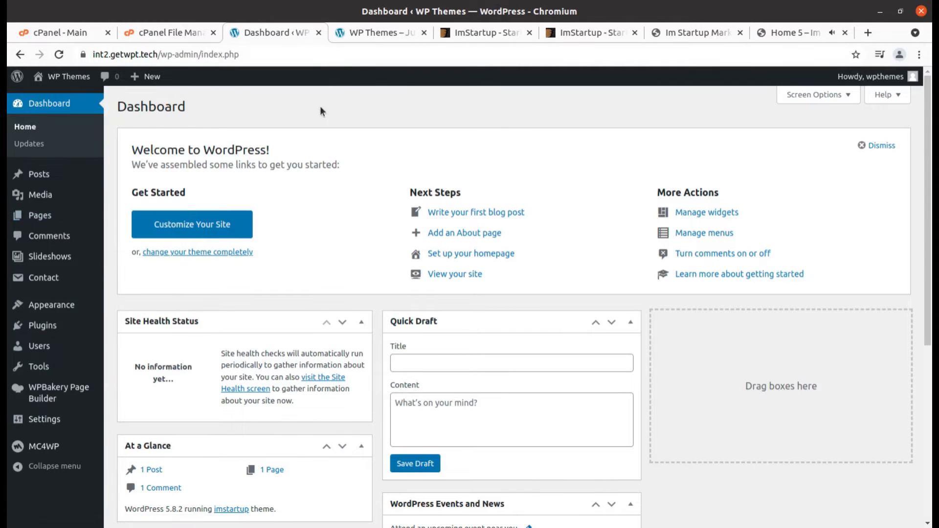
click(367, 32)
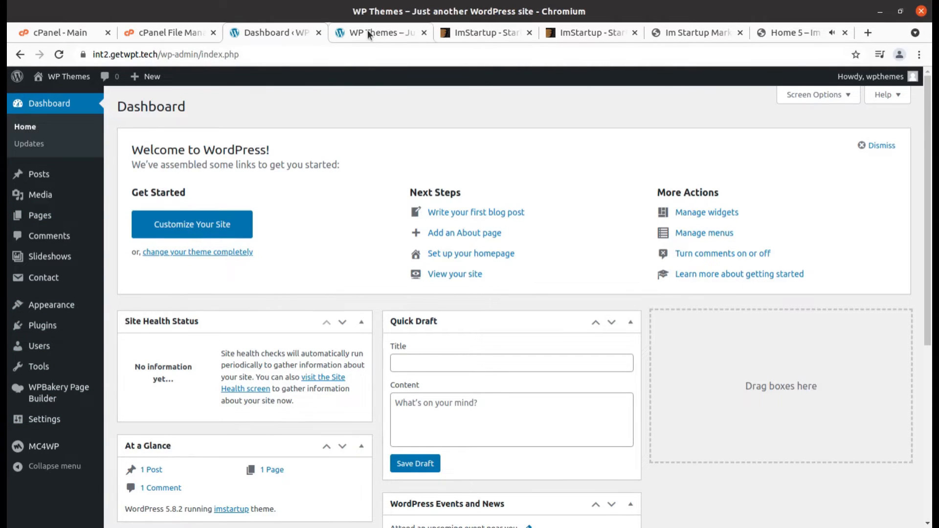
click(281, 30)
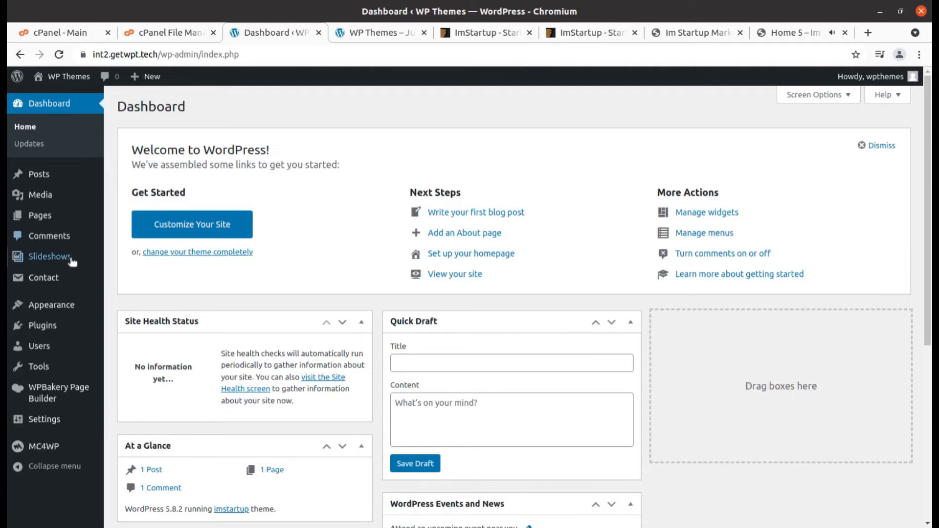
click(55, 56)
mouse_move(68, 306)
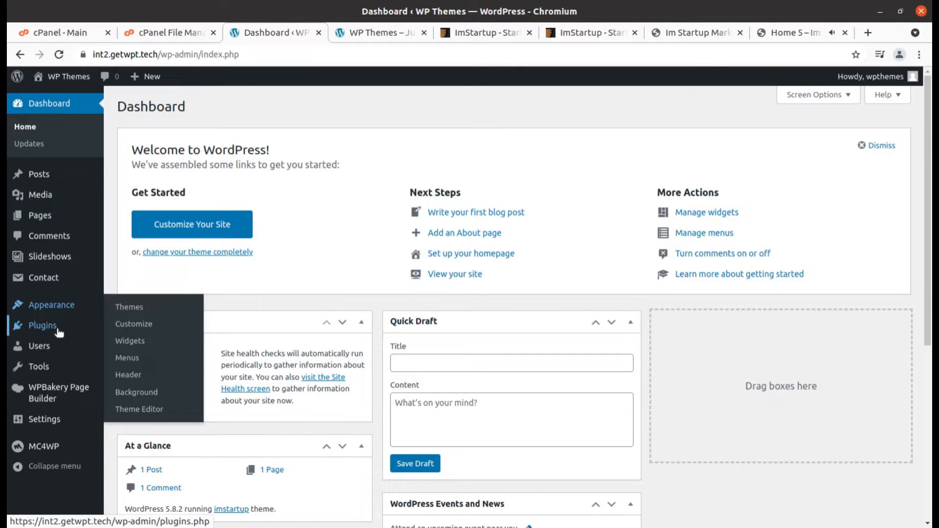
mouse_move(58, 420)
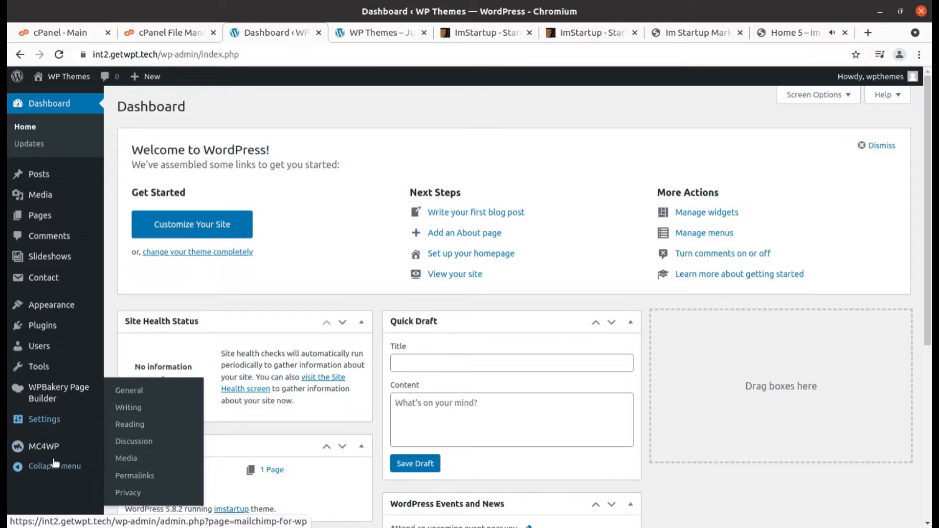
mouse_move(39, 313)
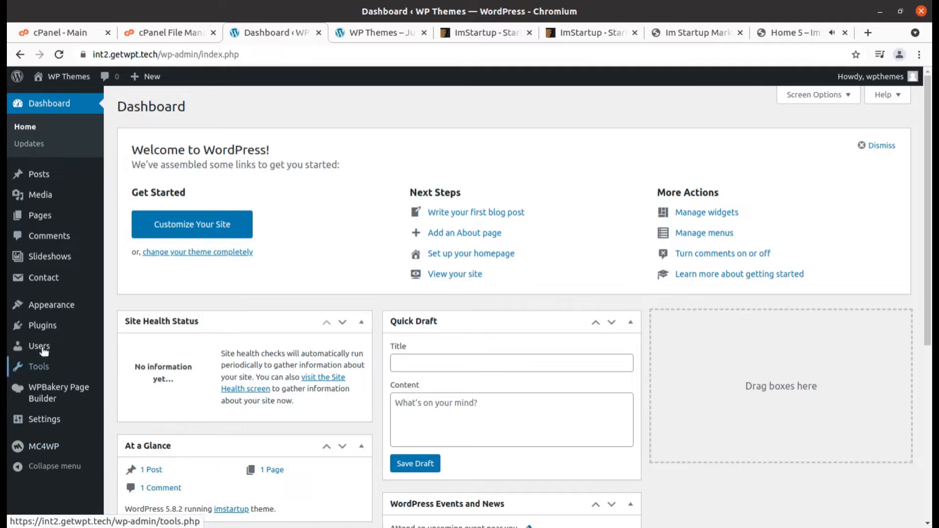
mouse_move(44, 368)
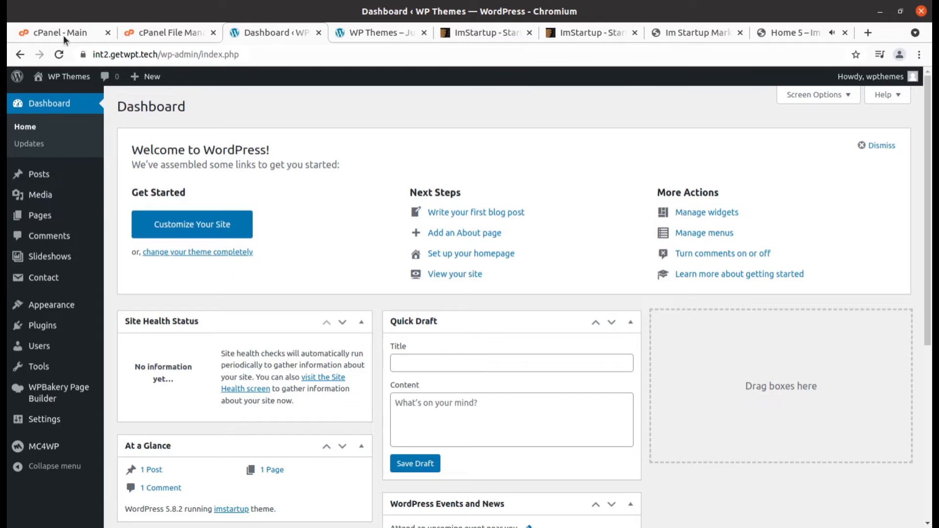
Switch to the desktop file manager, inspect the widgets .wie and WordPress .xml files in imstartup_v1.3.8's sample_data folder, and minimize it
click(7, 22)
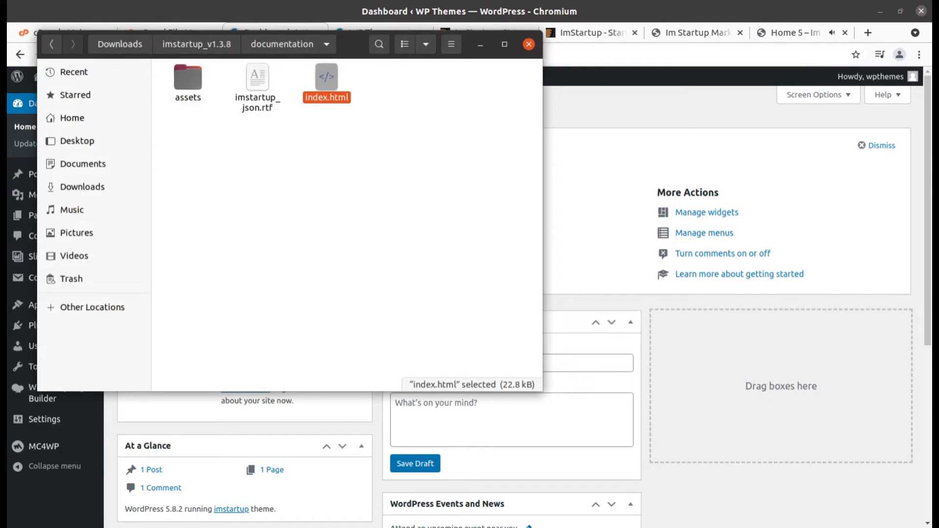
click(206, 44)
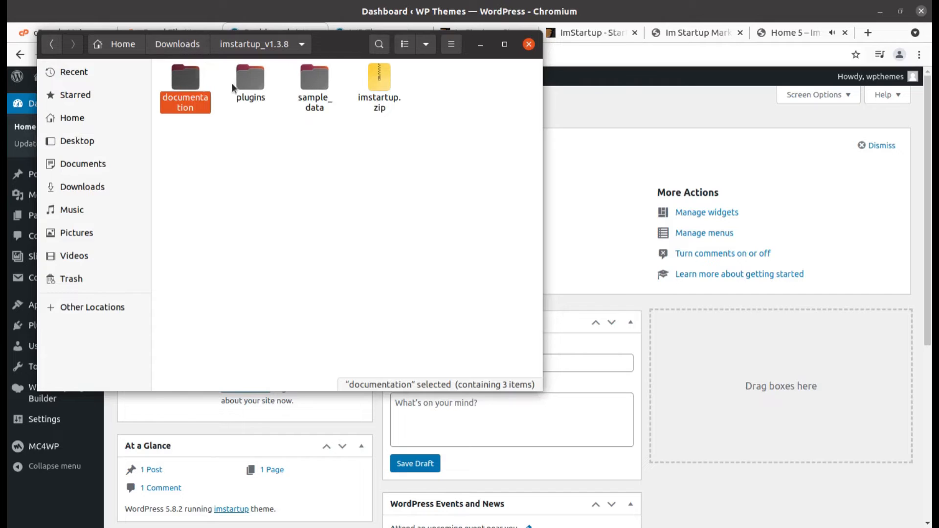
double_click(315, 82)
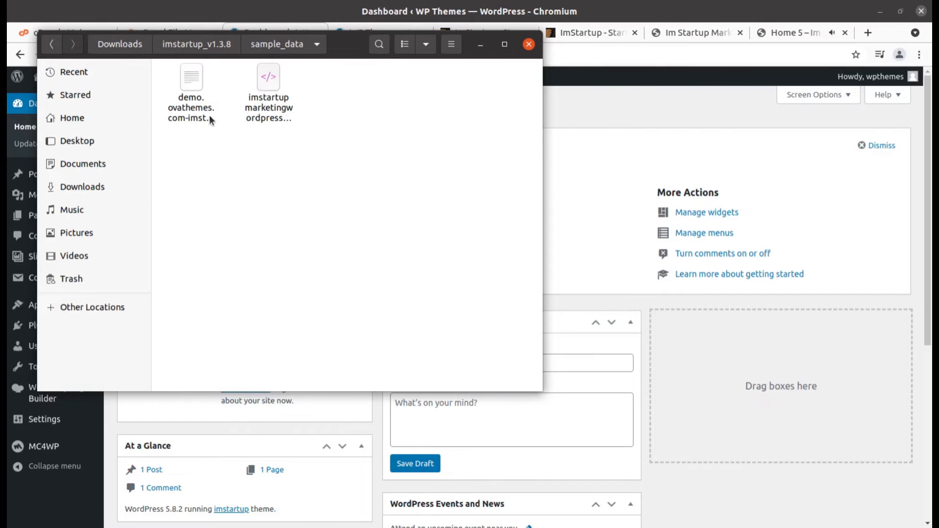
click(209, 116)
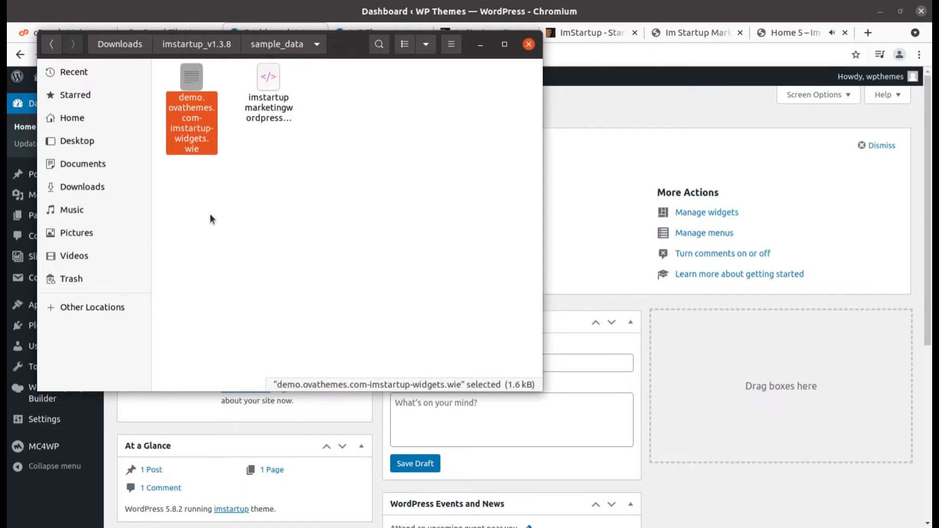
click(274, 122)
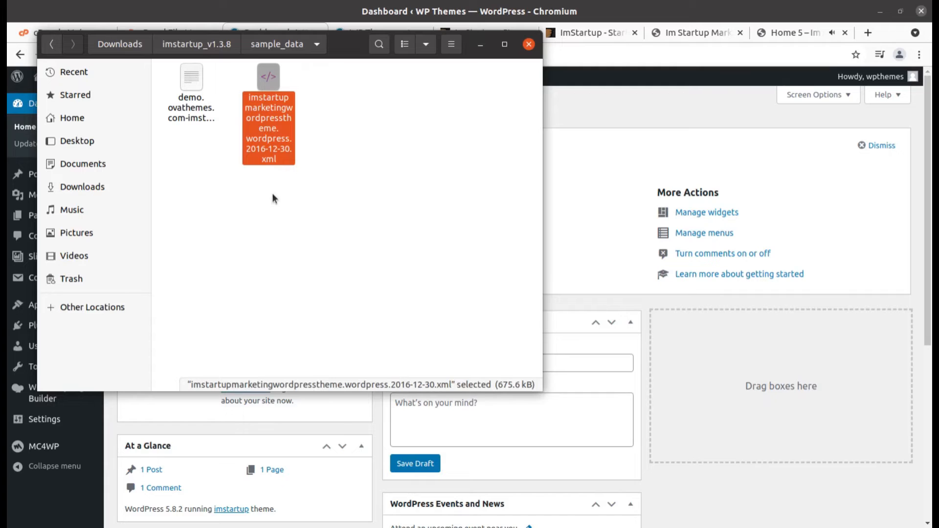
click(198, 117)
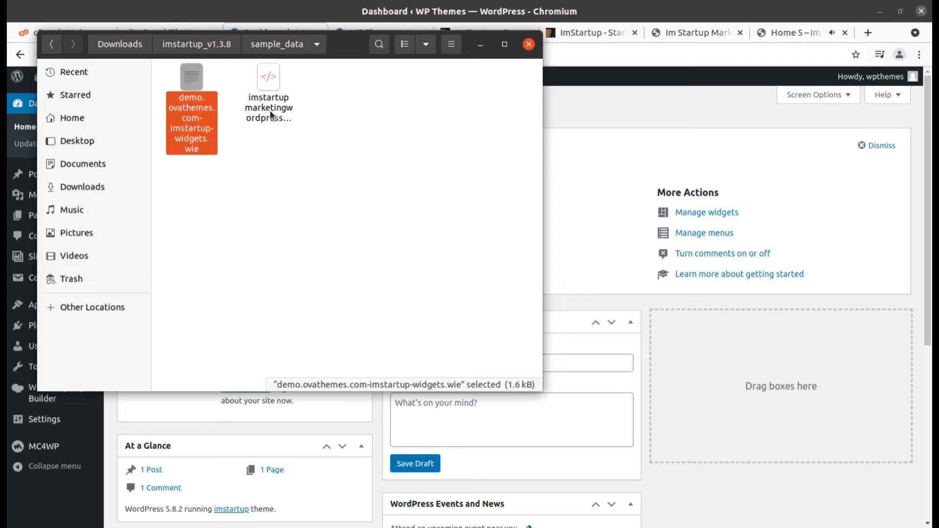
click(265, 122)
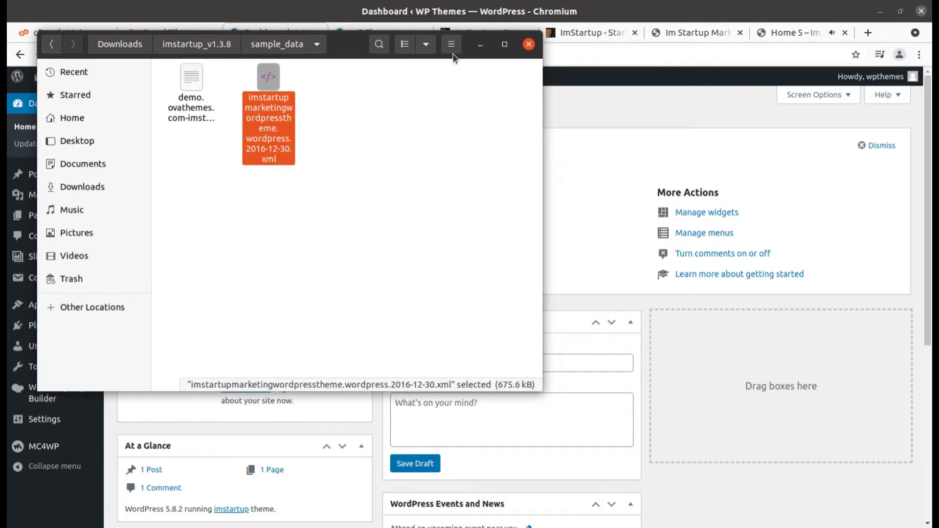
click(479, 46)
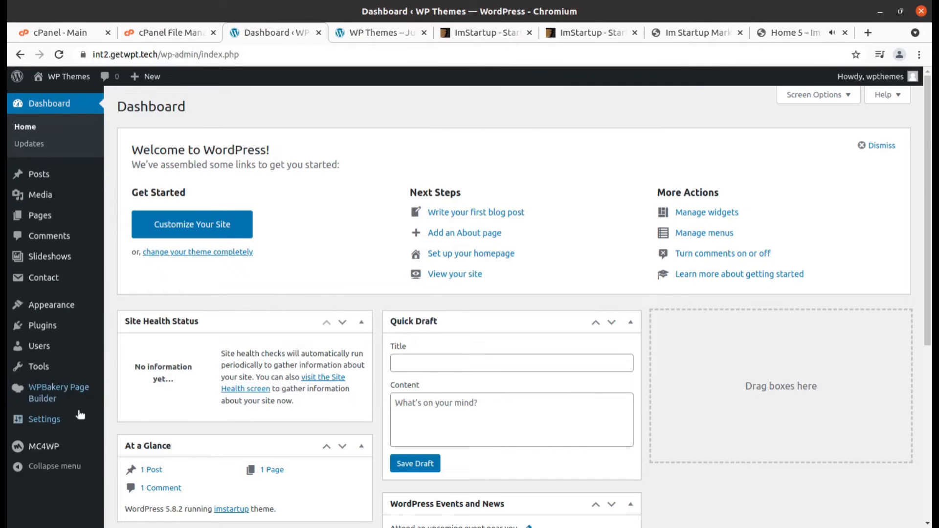
Install the WordPress importer from the site's import tools and run it
mouse_move(43, 370)
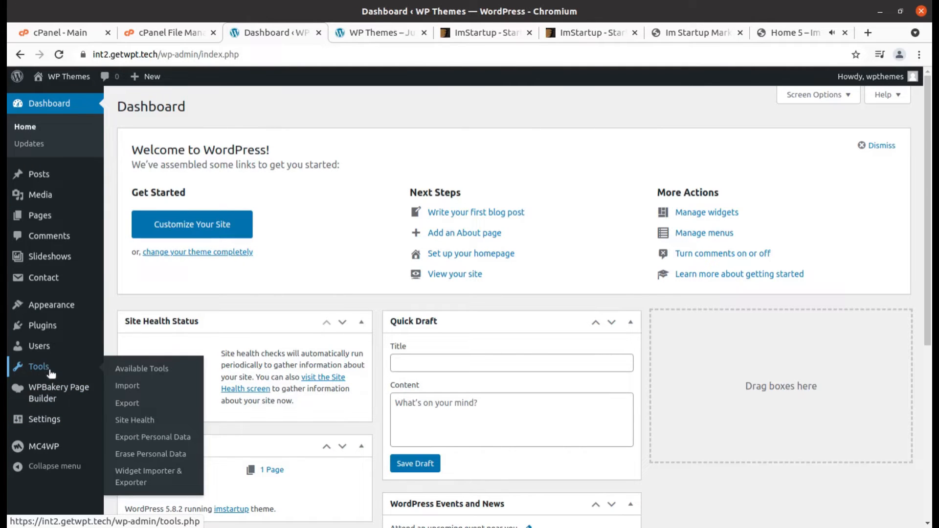
click(132, 390)
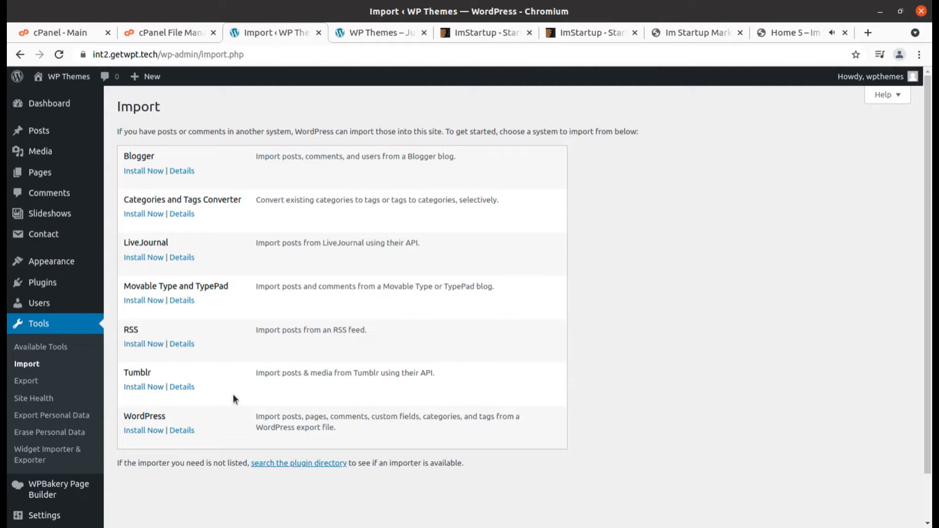
click(148, 431)
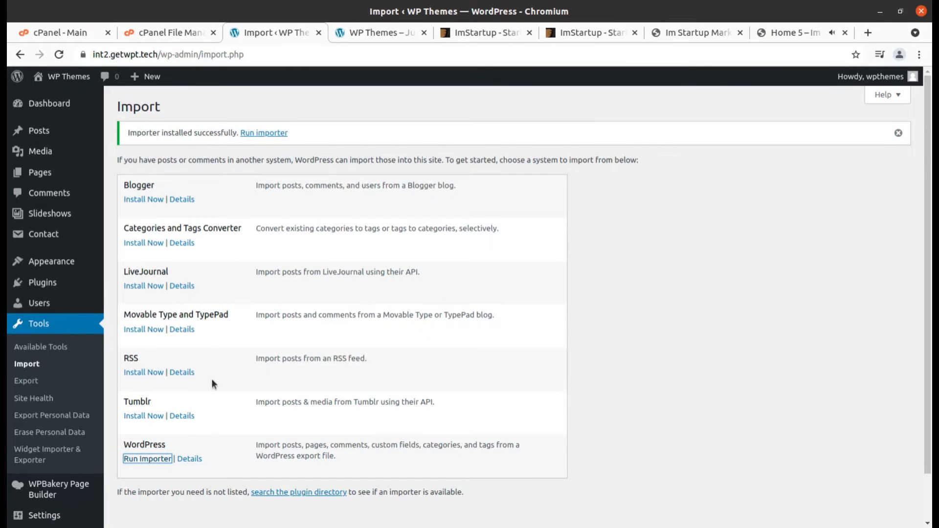
click(160, 459)
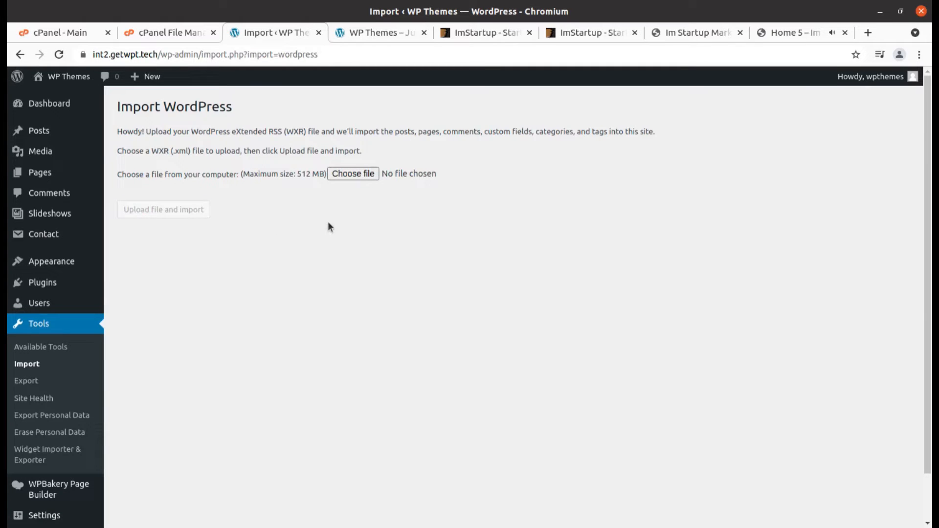
Upload imstartupmarketingwordpresstheme.wordpress.2016-12-30.xml from the imstartup_v1.3.8 sample_data folder to the WordPress importer
click(361, 177)
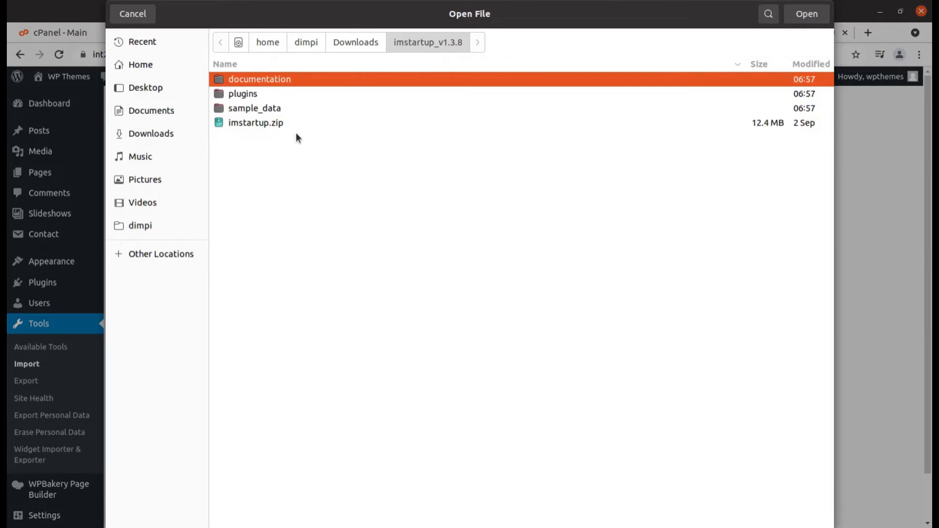
double_click(302, 112)
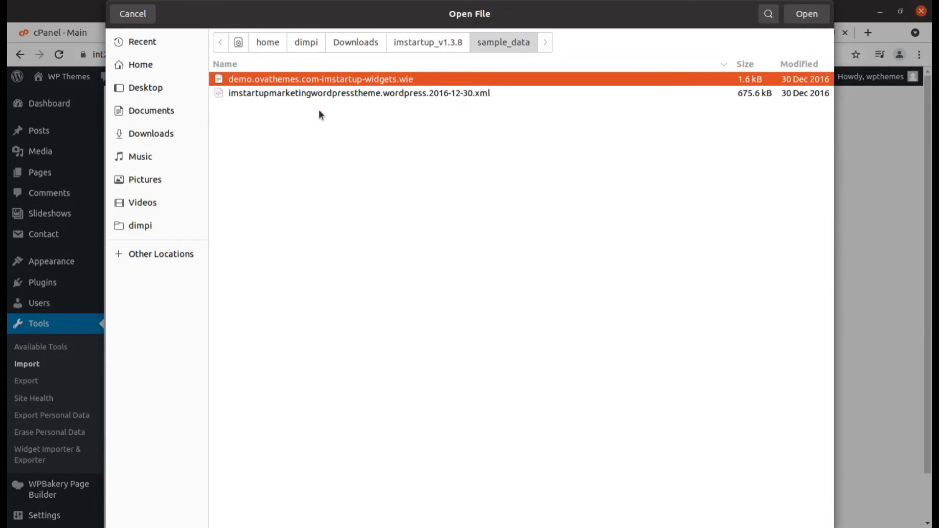
click(333, 96)
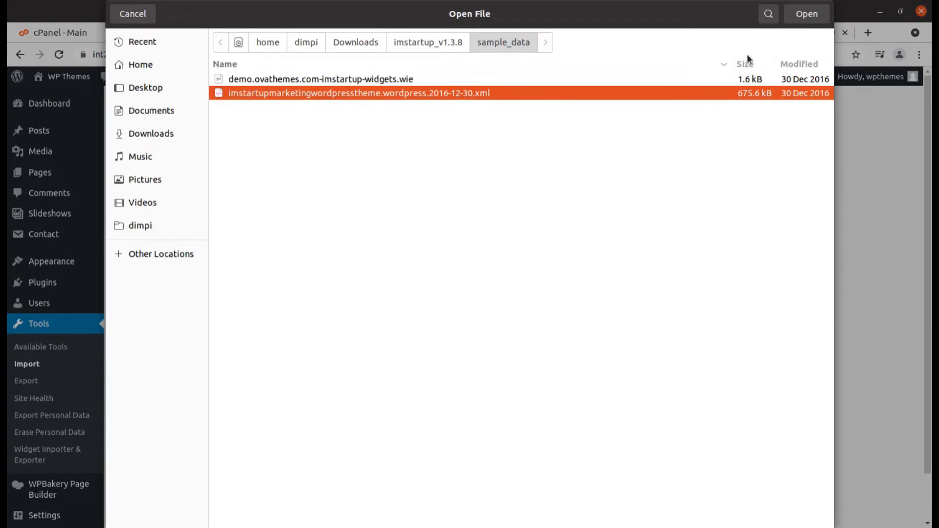
click(807, 13)
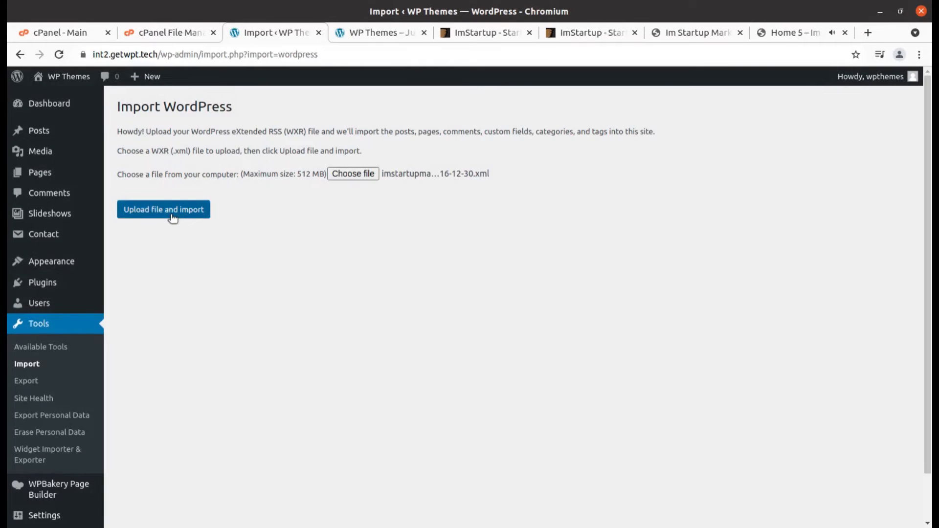
click(172, 217)
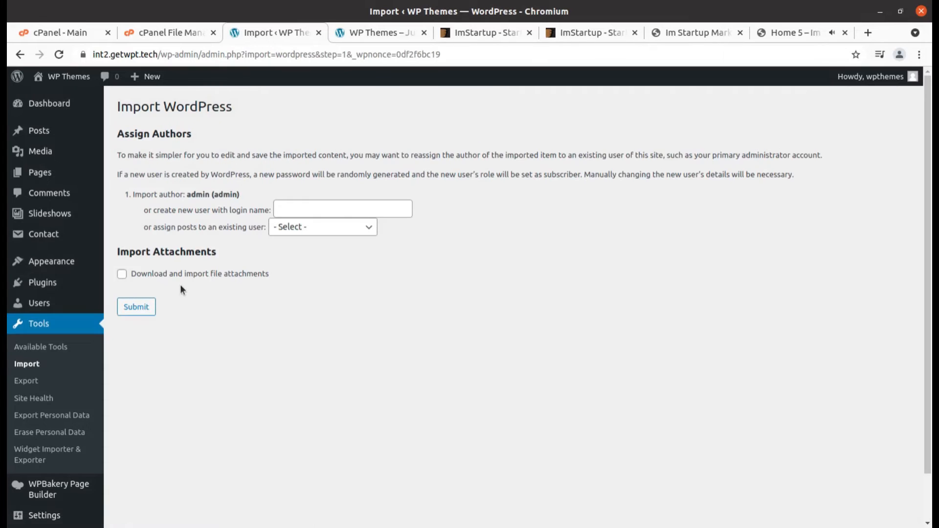
Assign the imported posts to the existing user wpthemes, include downloading of file attachments and run the import
click(335, 233)
click(318, 253)
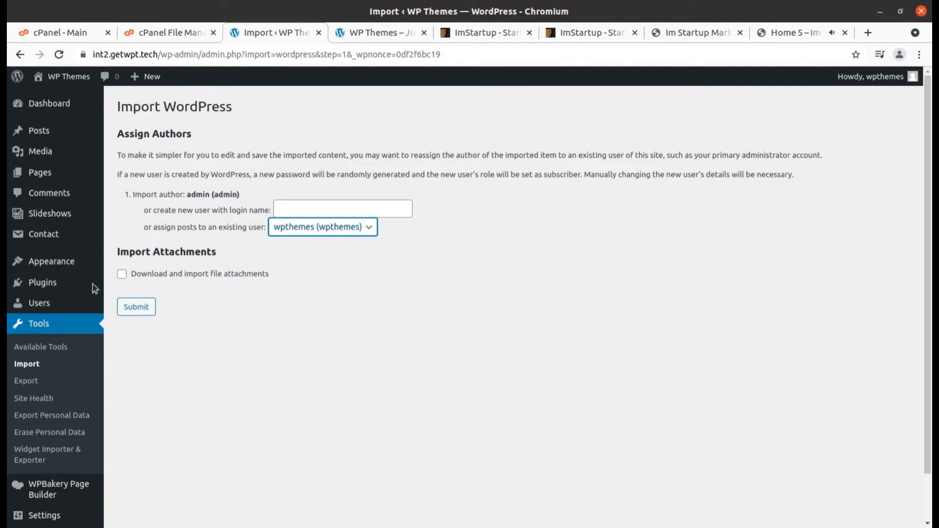
mouse_move(117, 284)
click(398, 324)
click(121, 274)
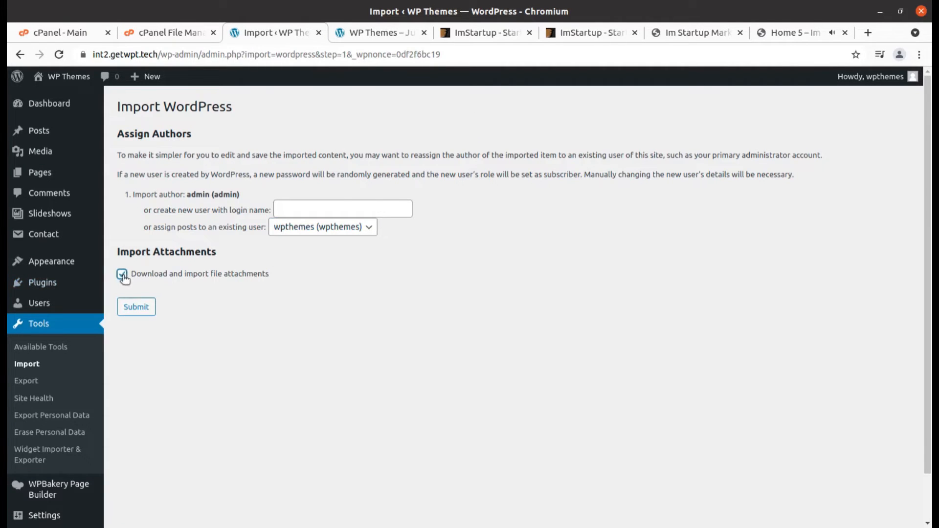
click(151, 308)
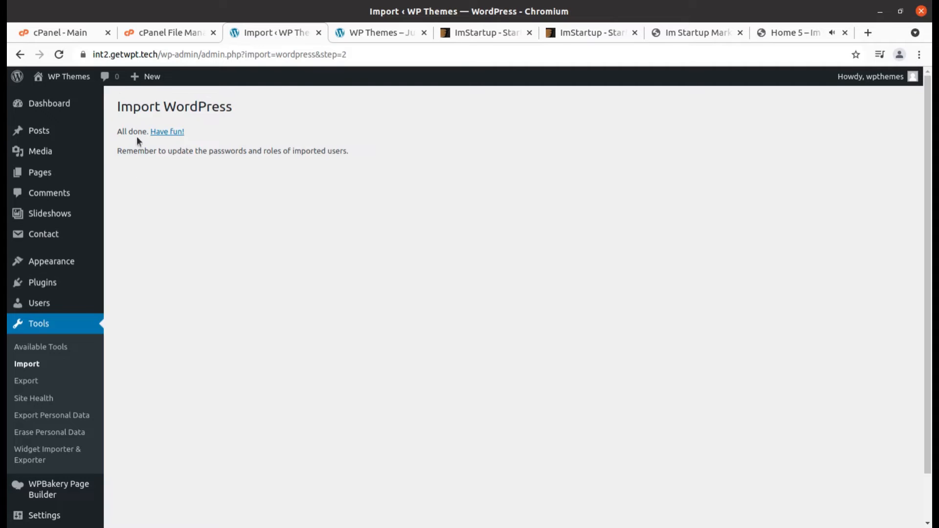
Open the site's front page in a separate tab and look through the imported blog posts
mouse_move(63, 77)
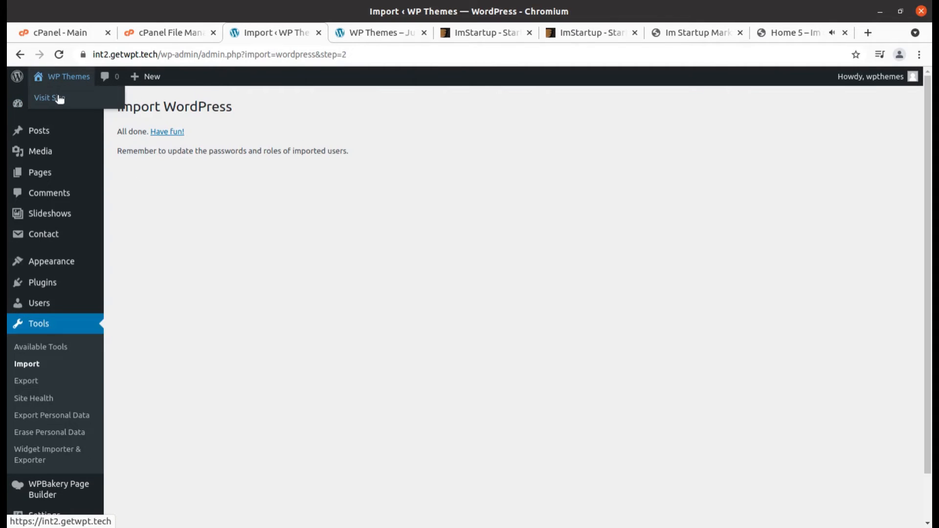
middle_click(59, 99)
click(439, 34)
click(472, 33)
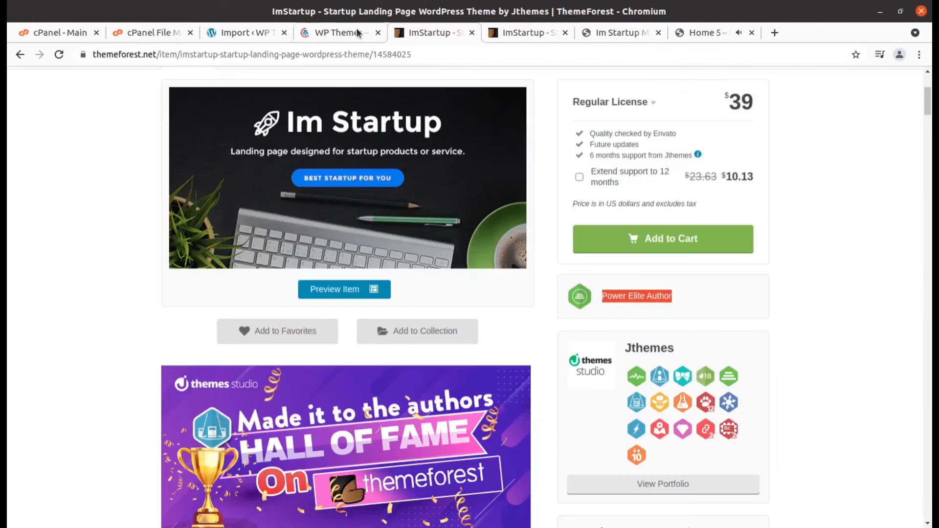
click(357, 33)
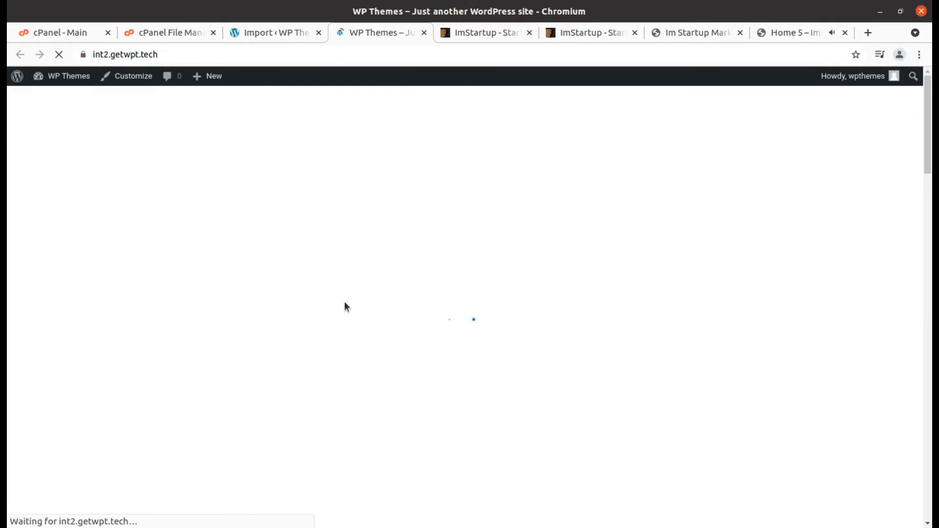
scroll(319, 363, down, 2)
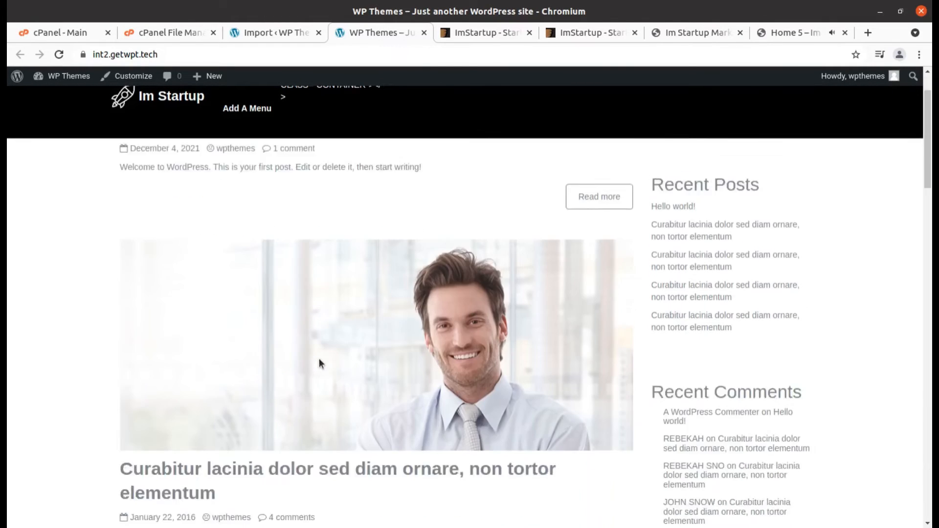
scroll(319, 364, down, 15)
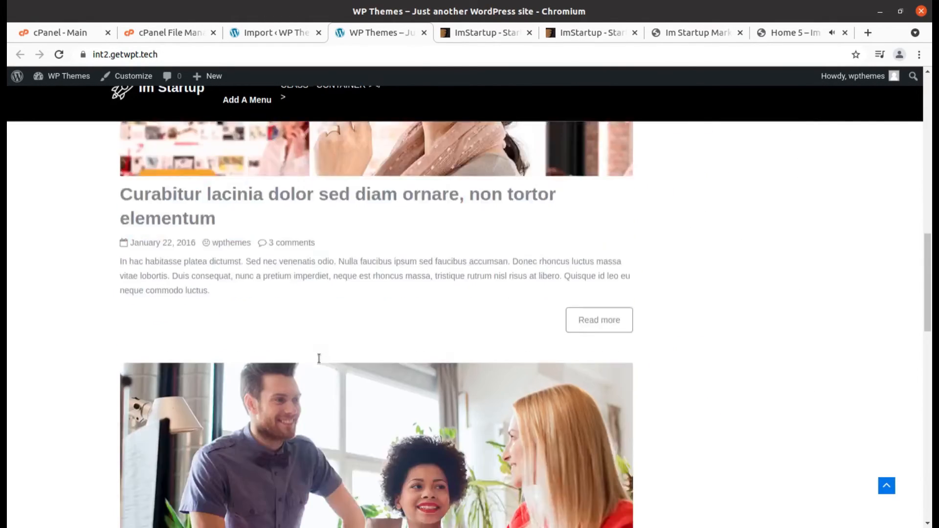
scroll(319, 358, down, 14)
scroll(319, 358, up, 12)
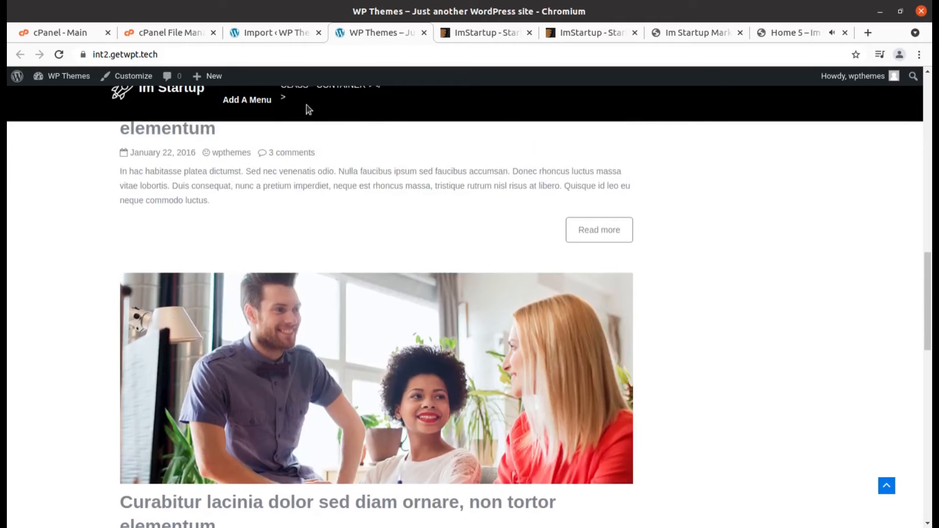
Return to the WordPress dashboard and review the lists of all posts and all pages
click(281, 33)
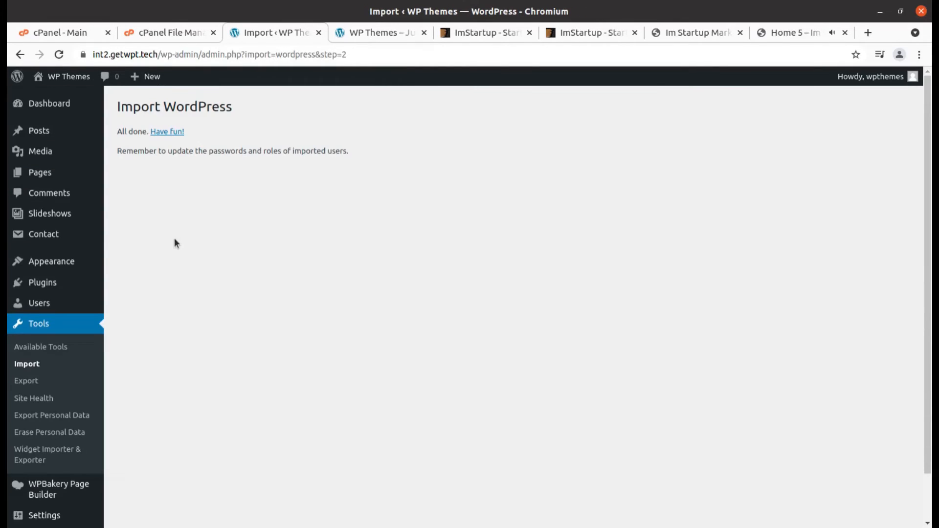
mouse_move(69, 240)
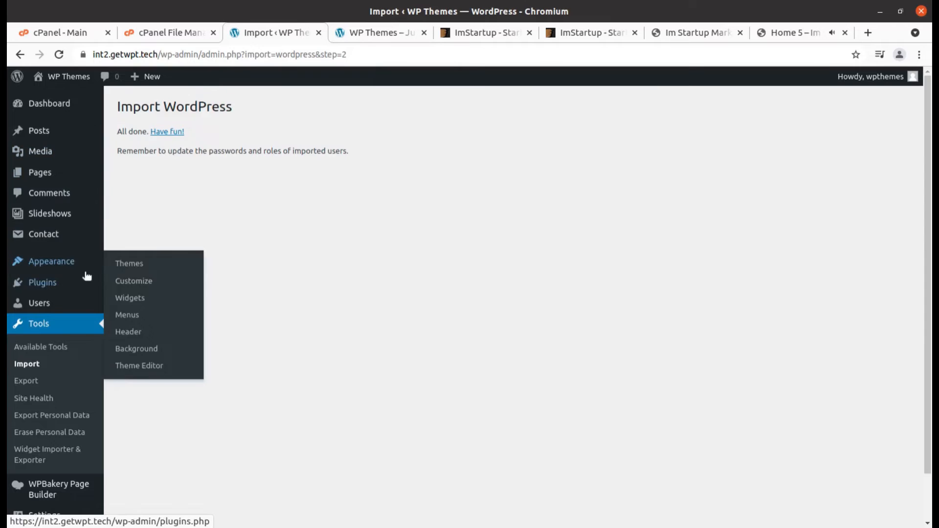
mouse_move(59, 171)
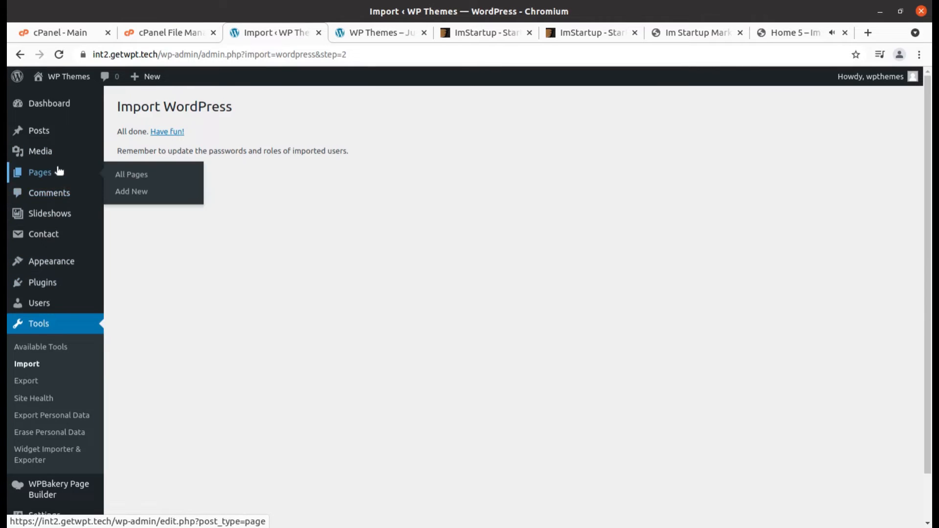
click(52, 133)
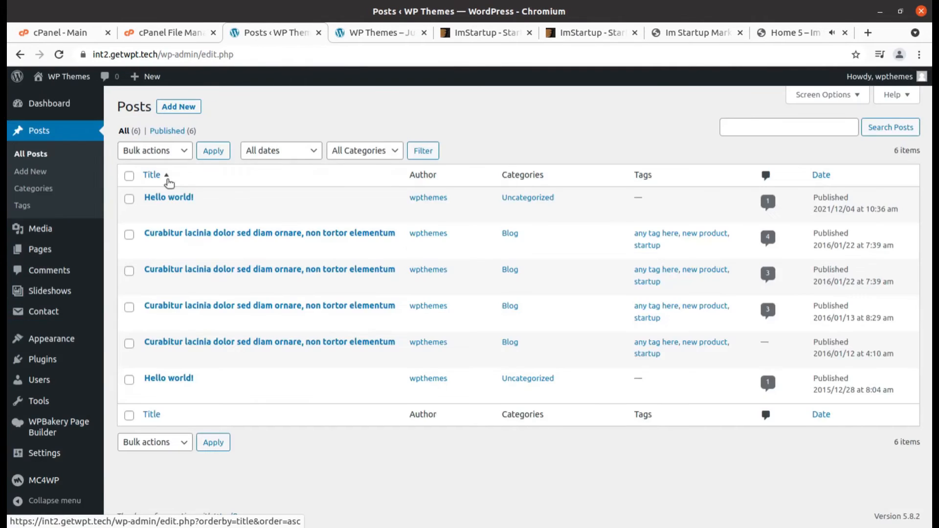
mouse_move(233, 252)
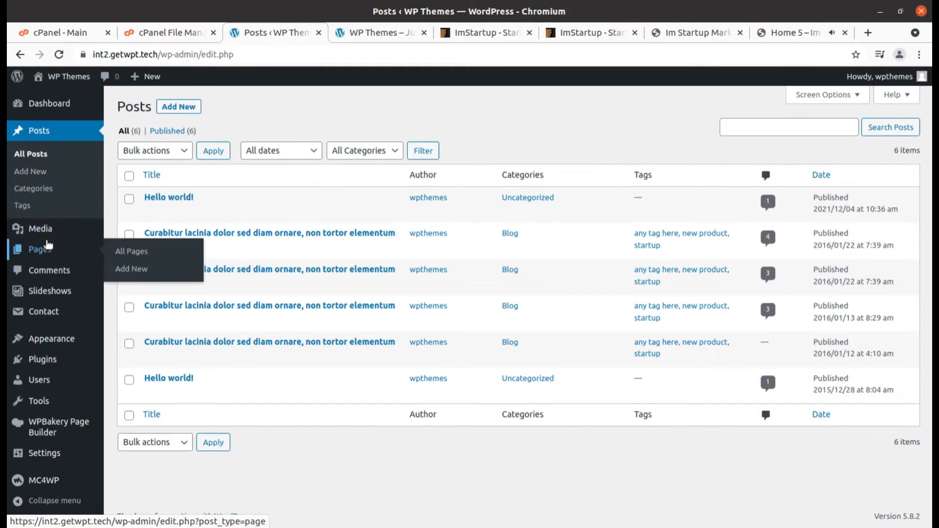
click(133, 254)
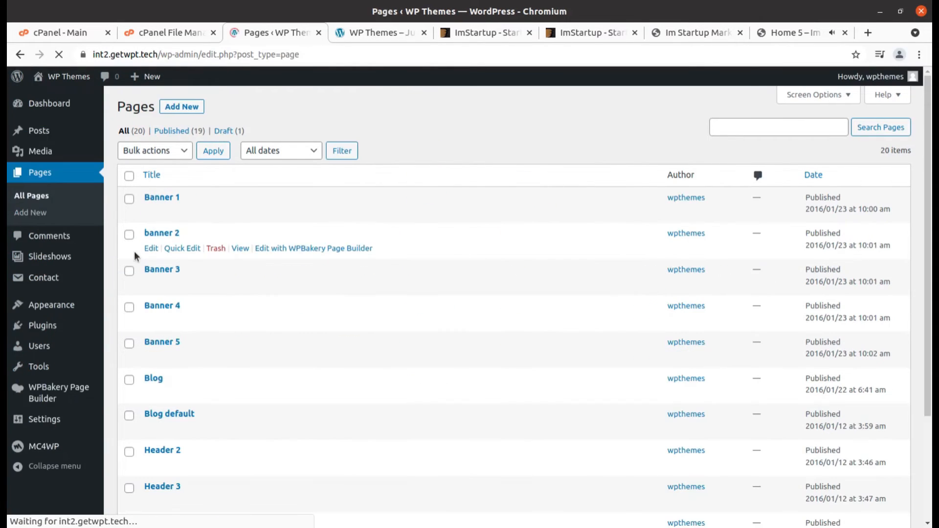
scroll(426, 249, down, 3)
scroll(426, 250, down, 3)
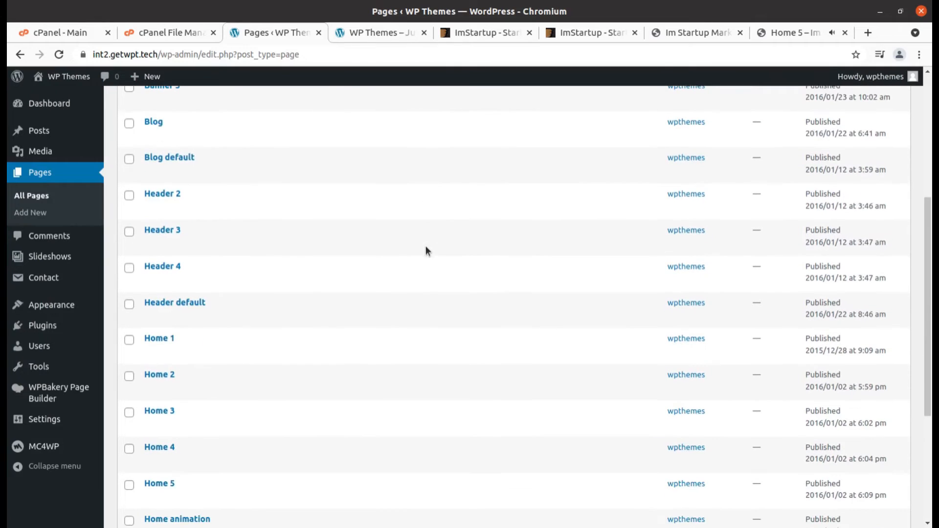
scroll(372, 272, down, 4)
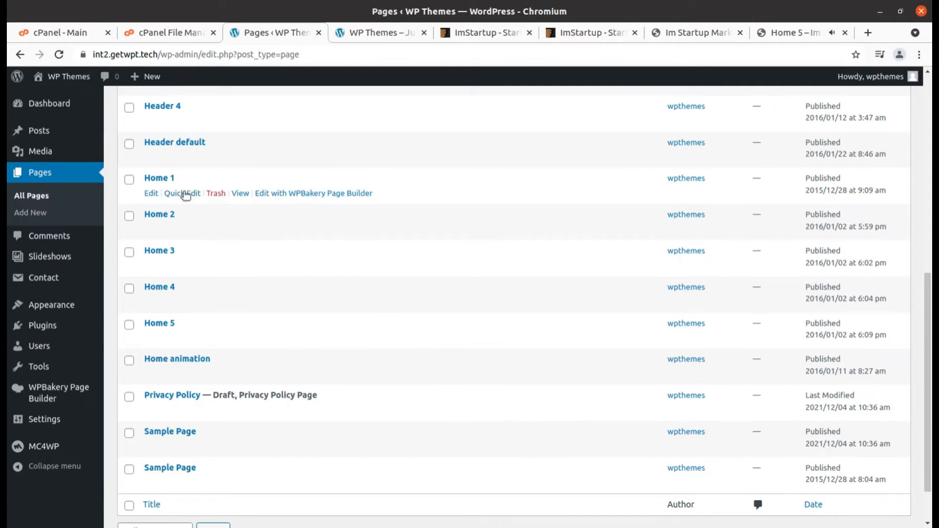
Open the imported Home 1 and Home 2 pages in separate tabs and check how each one loads
middle_click(240, 194)
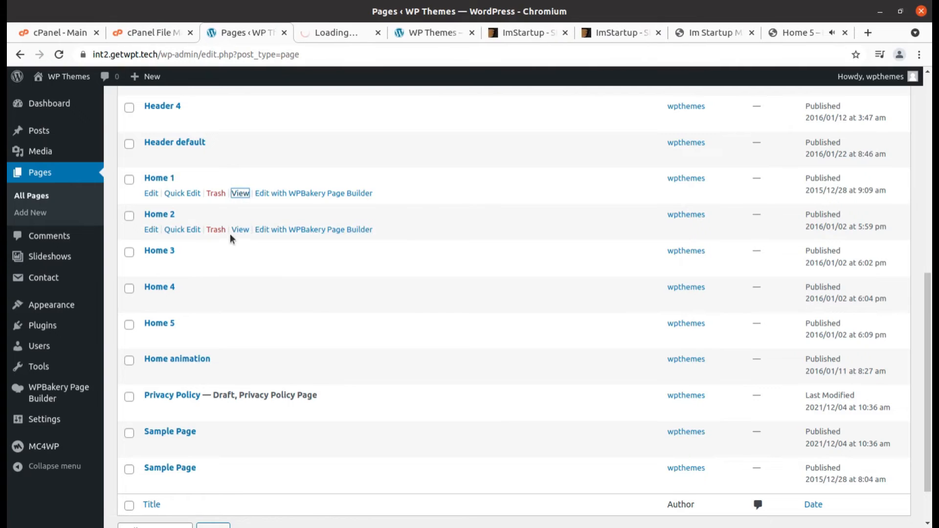
middle_click(240, 230)
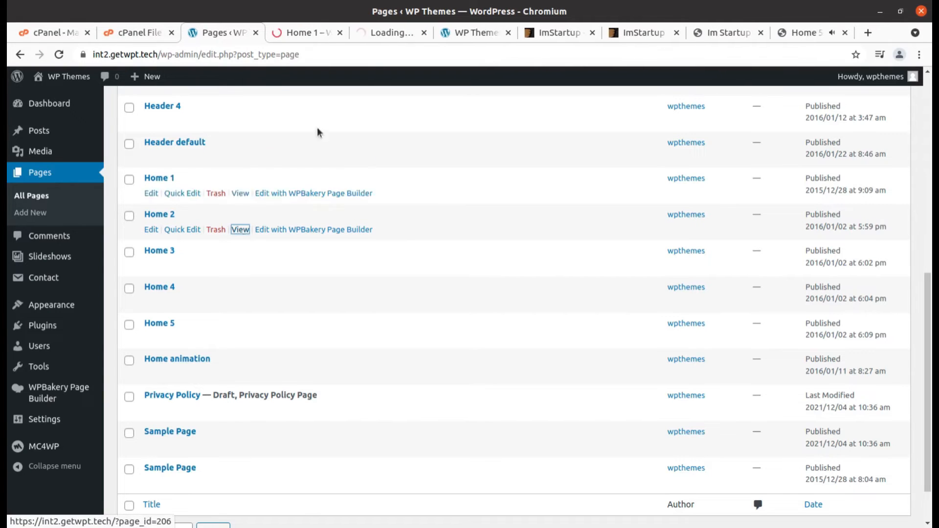
click(316, 34)
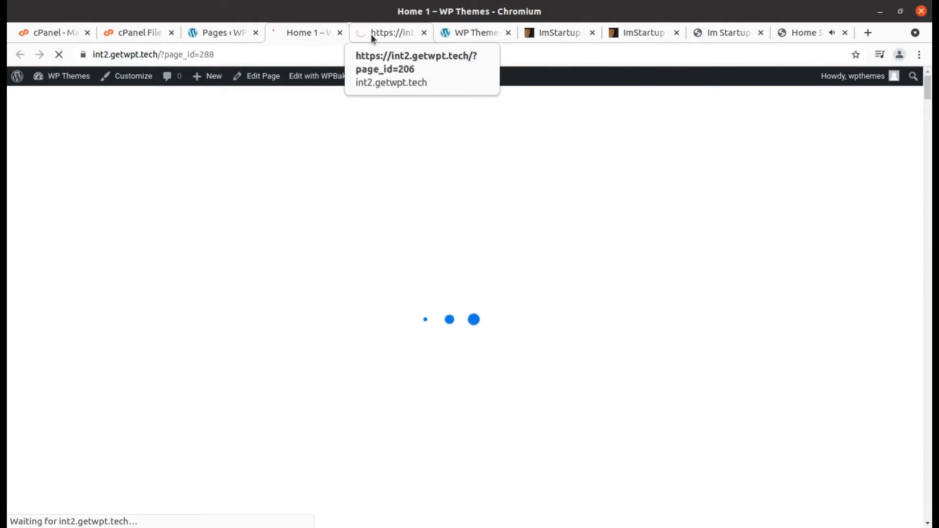
click(379, 36)
click(310, 31)
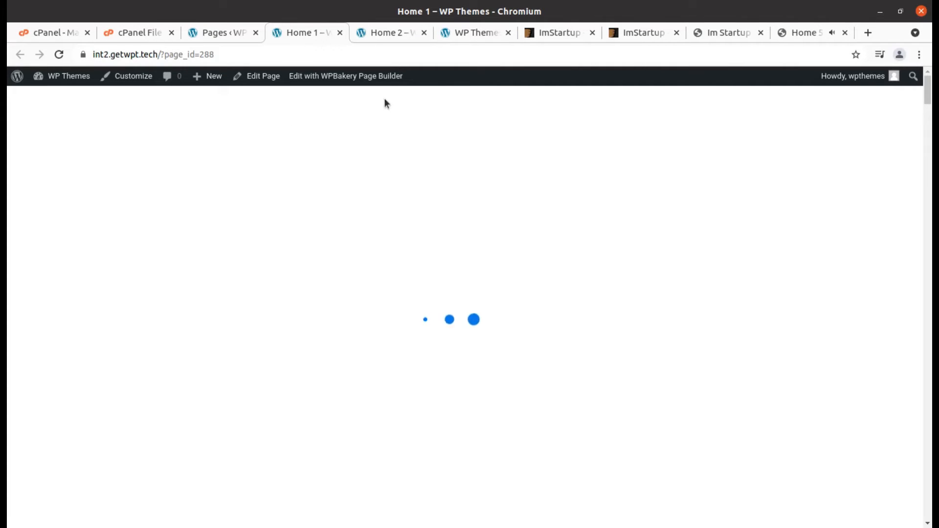
click(379, 35)
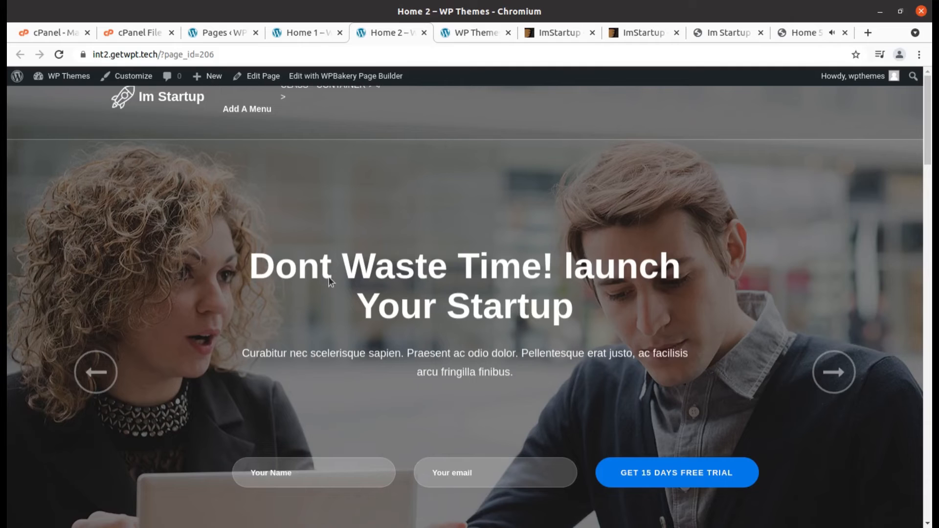
Examine the Home 2 page's features and price packages sections
scroll(424, 255, down, 10)
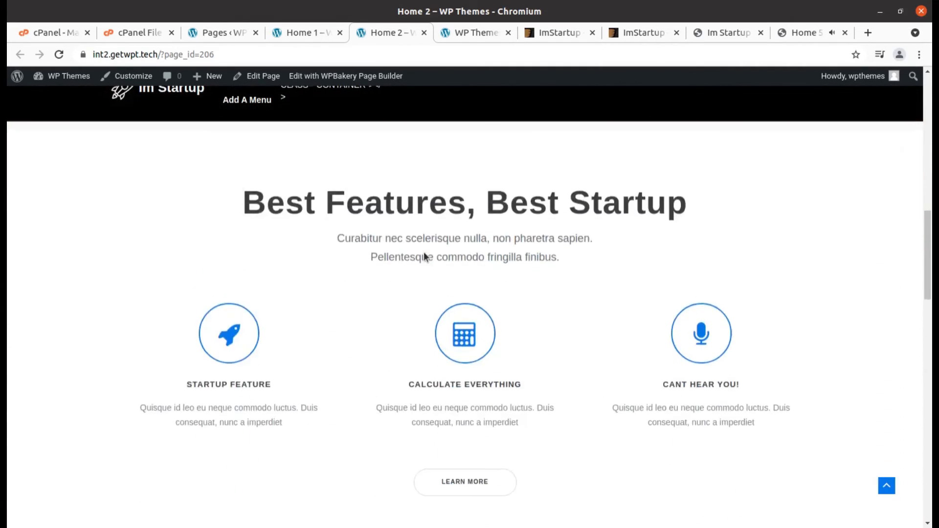
scroll(424, 254, down, 10)
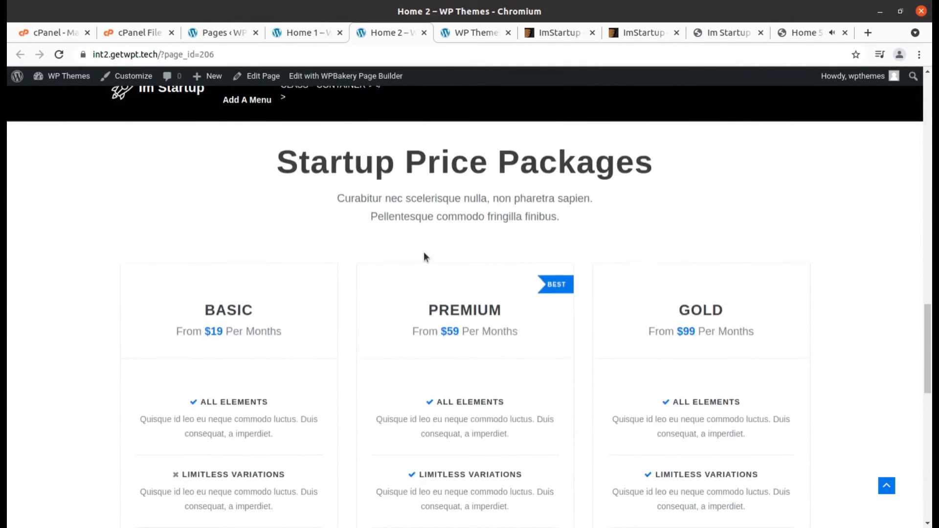
scroll(424, 253, down, 4)
scroll(424, 253, up, 9)
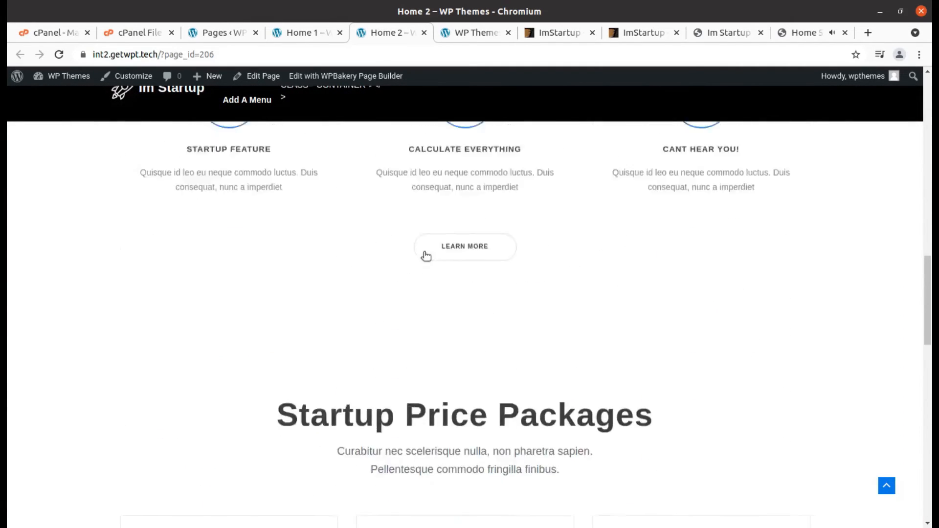
scroll(424, 253, up, 6)
Recheck the Home 1 page against Home 2 and close the Home 1 tab
click(310, 32)
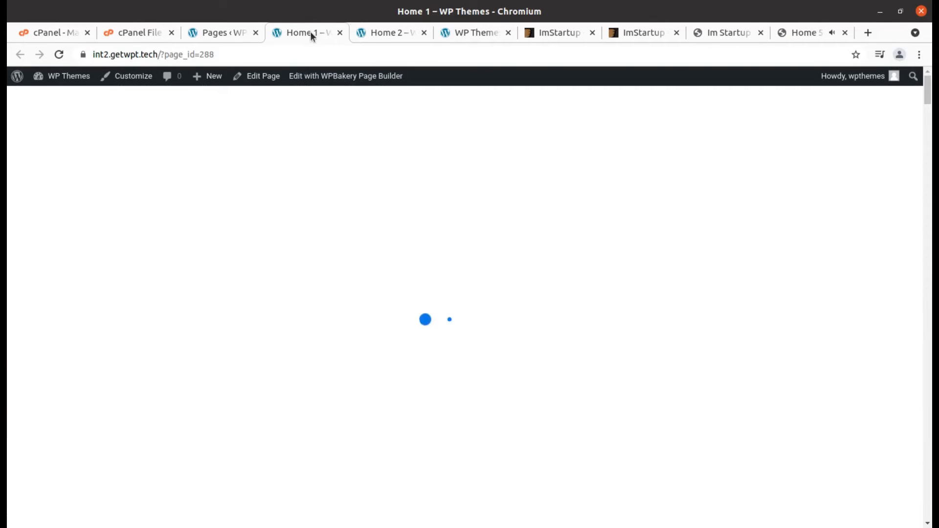
click(368, 35)
click(315, 32)
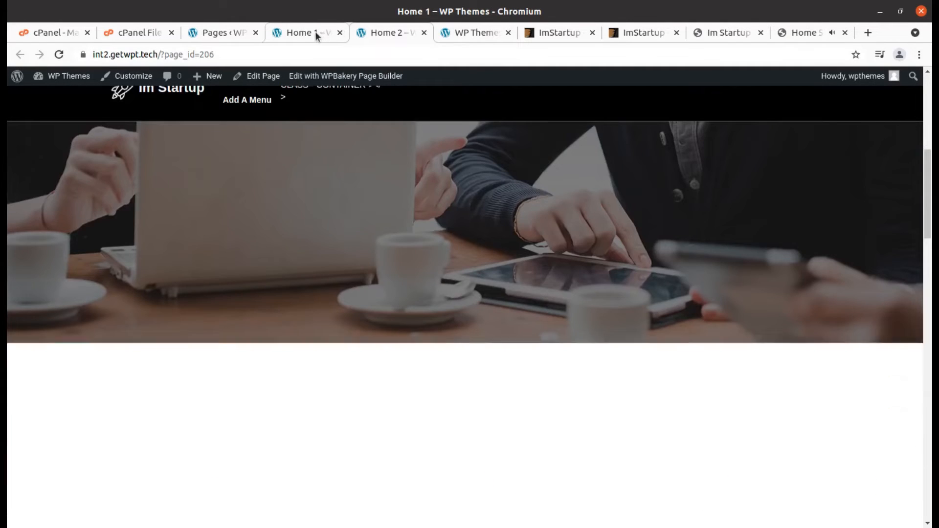
click(340, 33)
View the Im Startup demo home page, then open the Home Im Startup V1 demo from the ThemeForest preview in a new tab
click(654, 36)
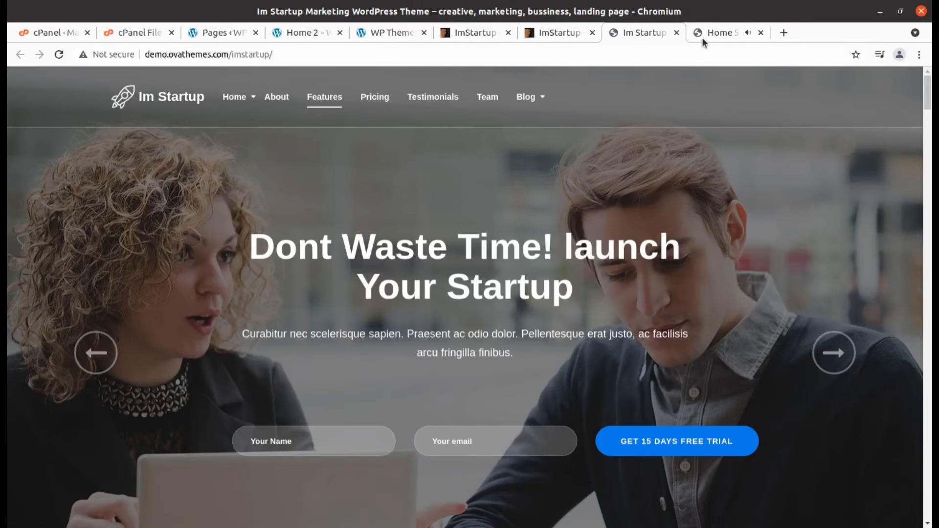
click(552, 35)
scroll(329, 309, up, 8)
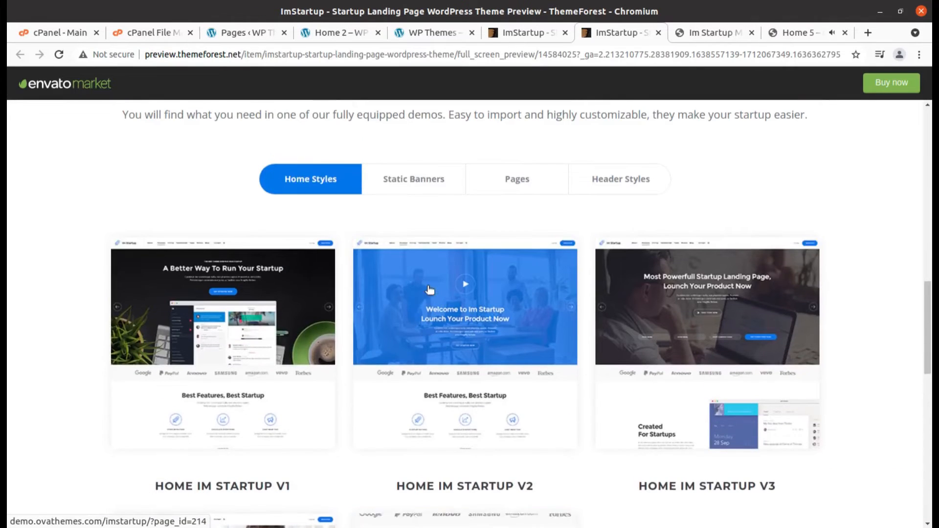
middle_click(329, 309)
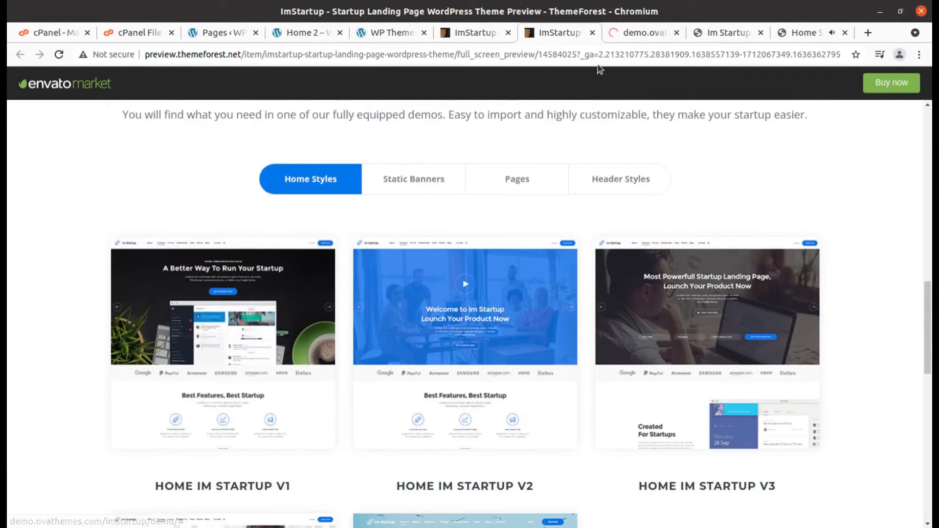
Open the Im Startup V1 demo page and compare it with the header and banner of the imported Home 2 page
click(656, 32)
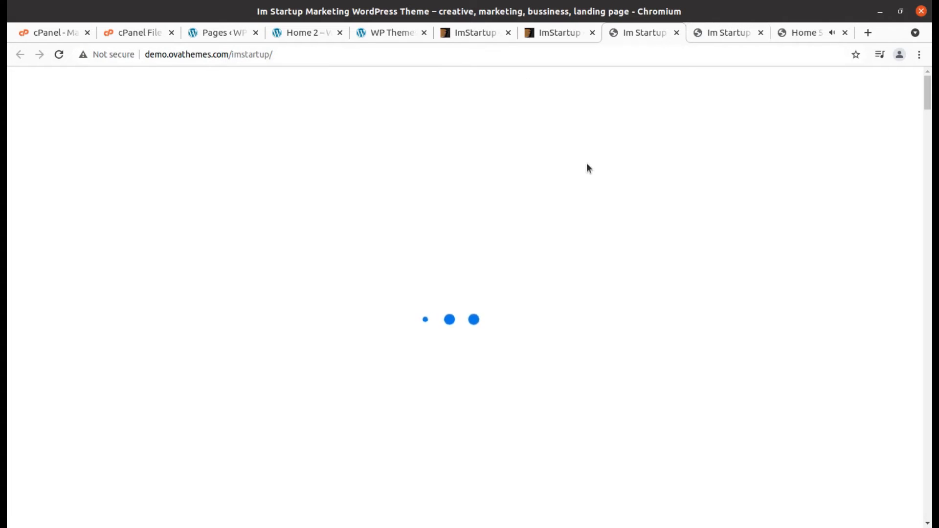
click(297, 32)
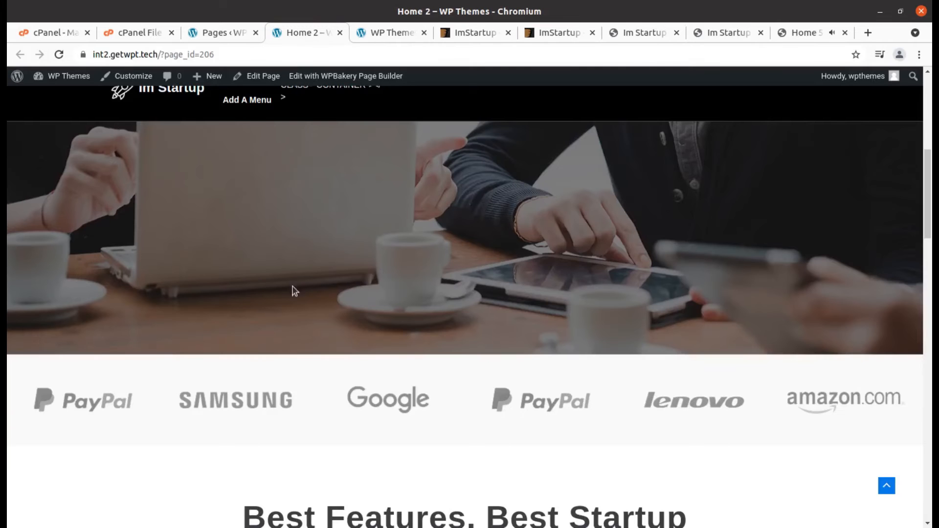
scroll(292, 289, up, 5)
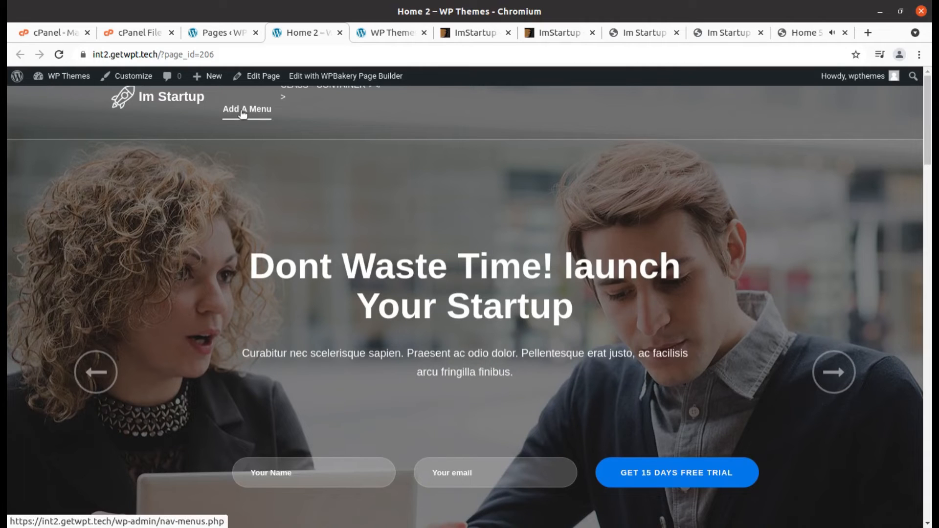
scroll(408, 406, down, 3)
scroll(408, 403, down, 1)
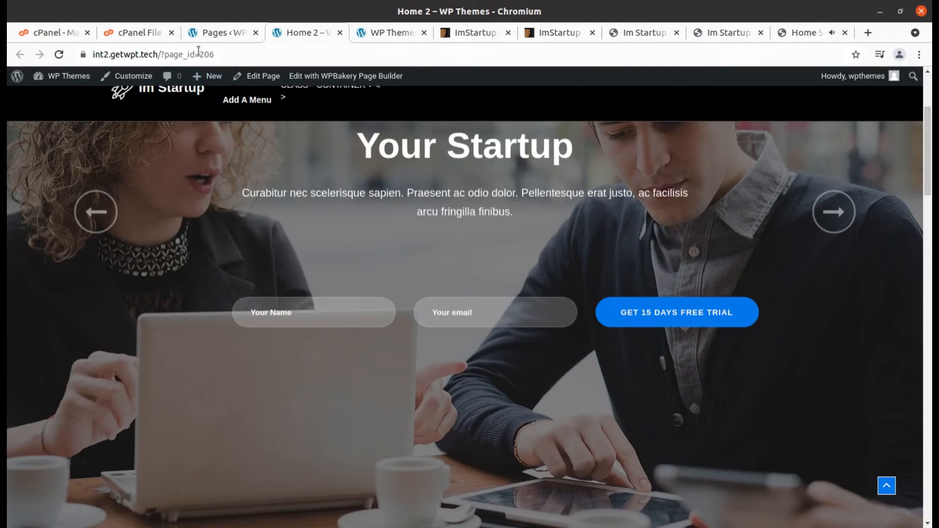
Import the widgets from demo.ovathemes.com-imstartup-widgets.wie in the sample_data folder using Widget Importer & Exporter
click(214, 32)
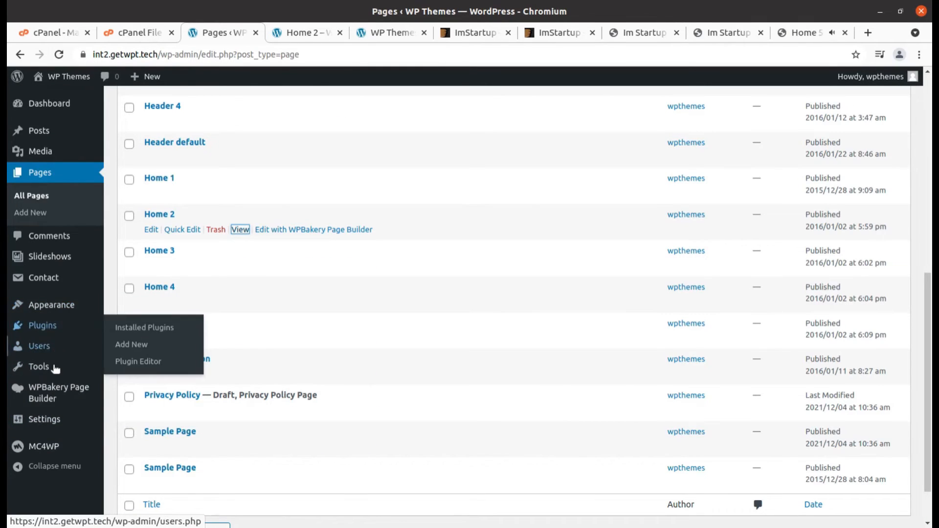
mouse_move(42, 367)
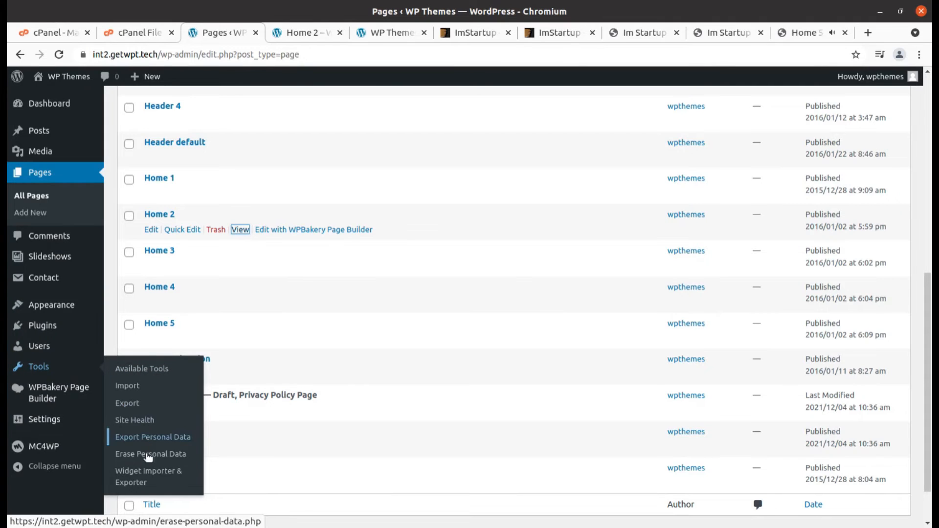
click(140, 477)
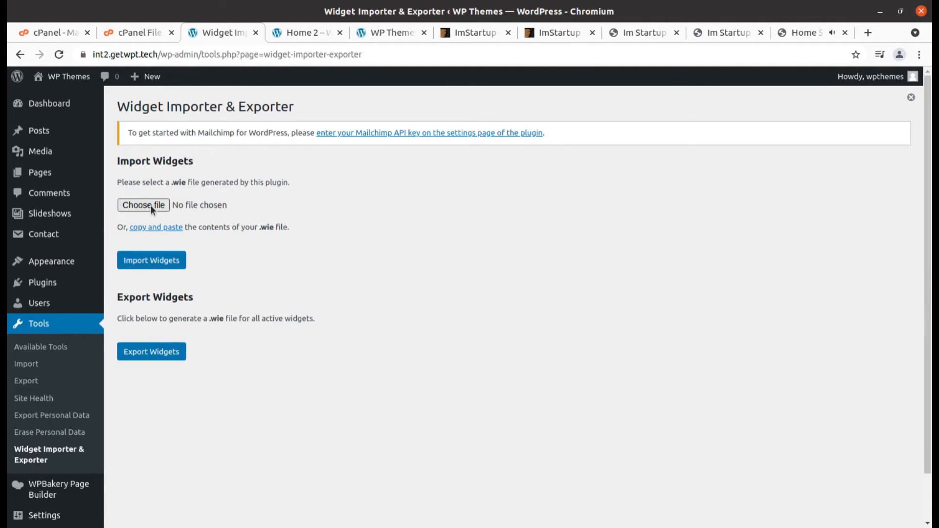
click(151, 206)
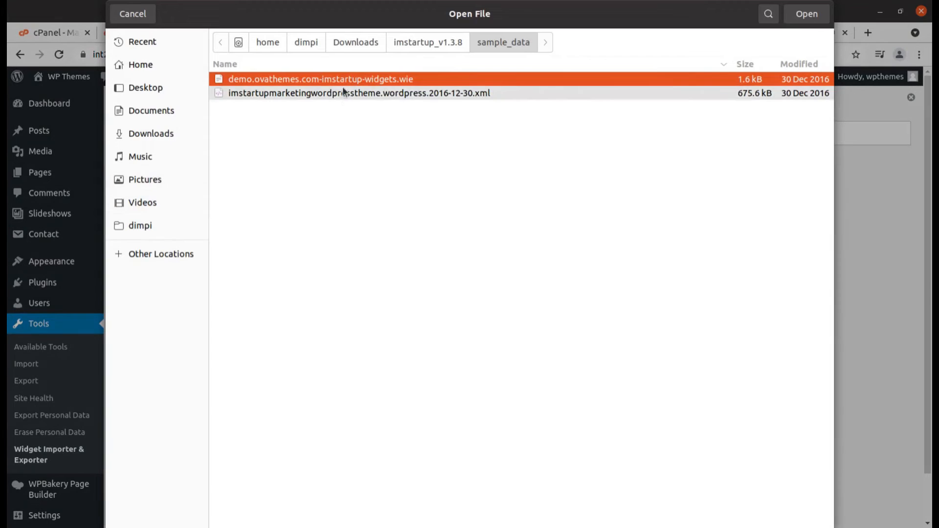
click(807, 15)
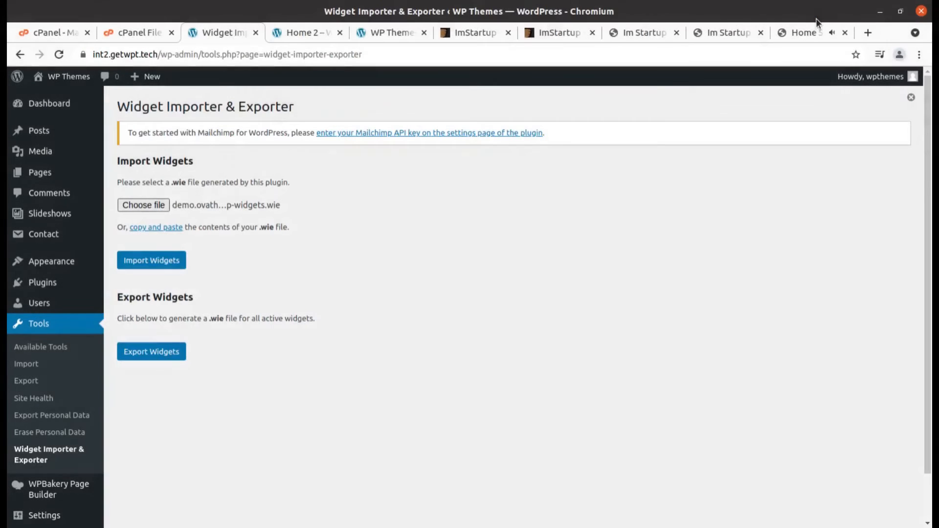
click(155, 270)
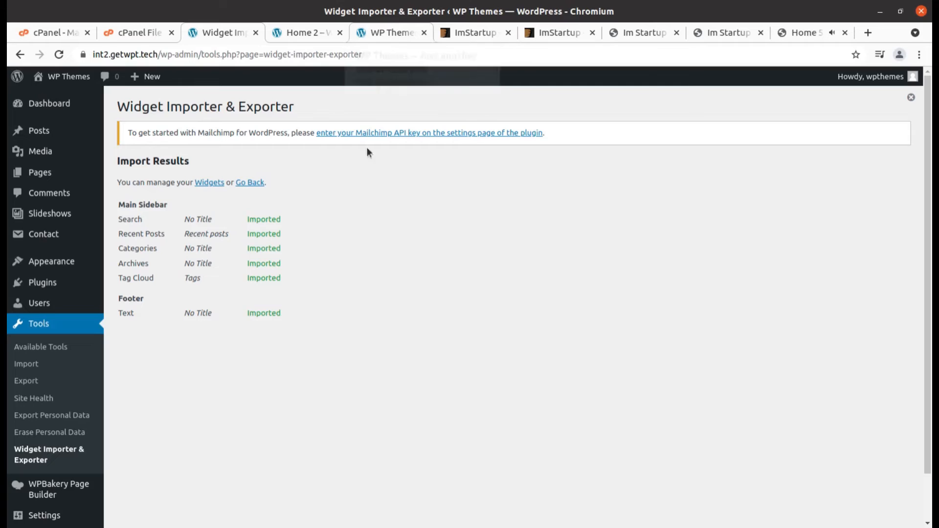
Reload the site's front page and check its header and sidebar widgets
click(374, 31)
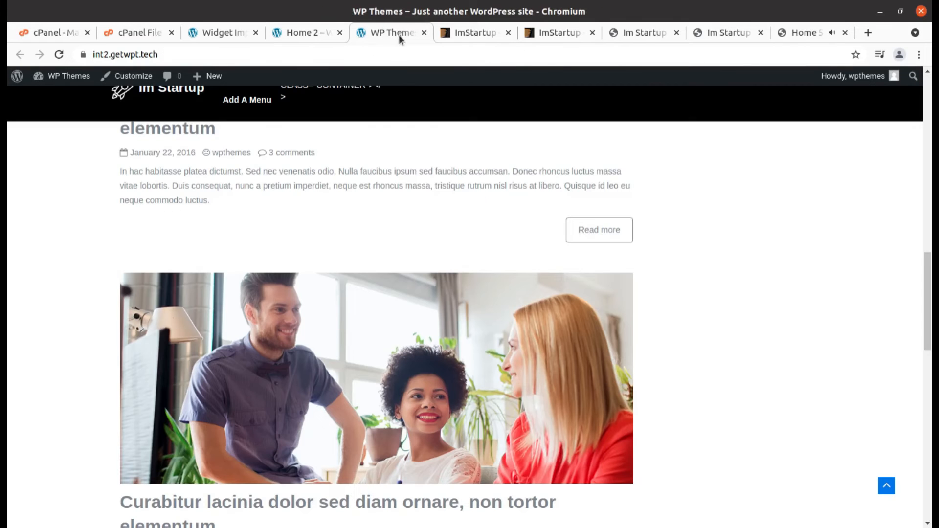
click(57, 55)
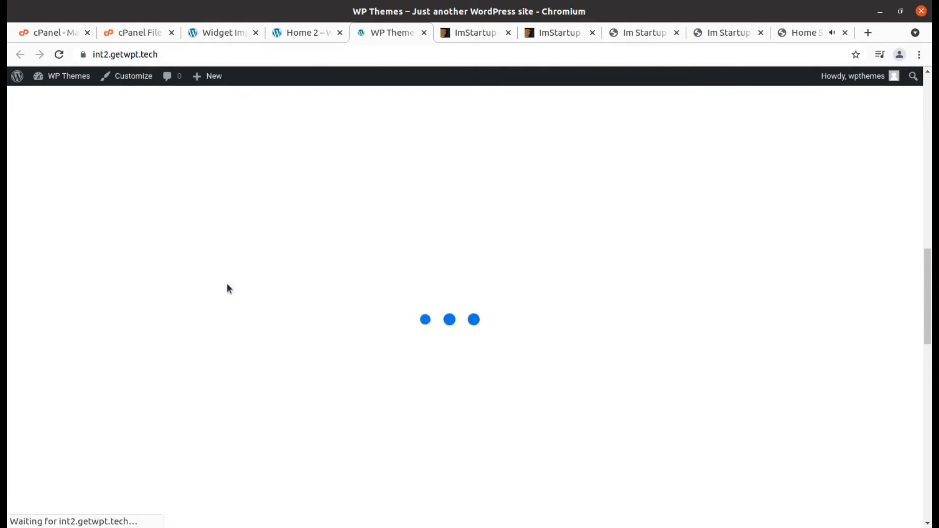
scroll(236, 280, up, 10)
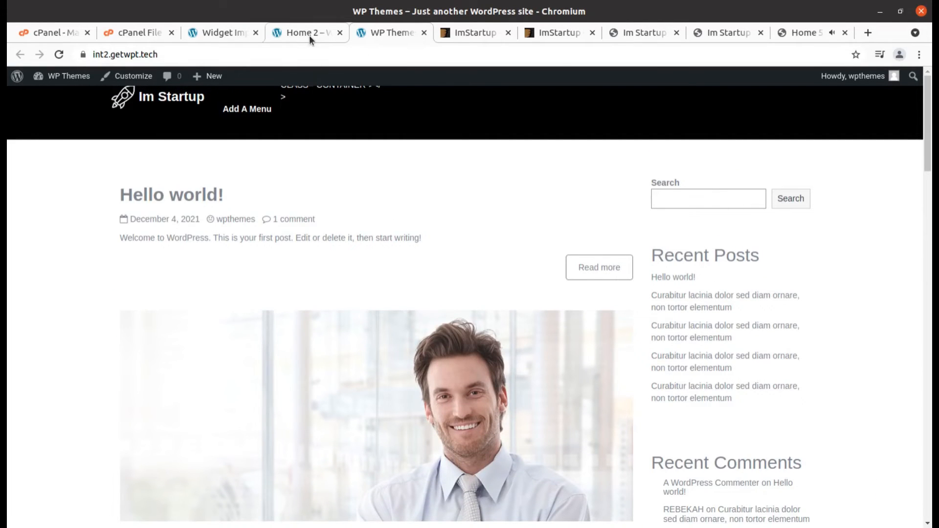
Review the theme's Global Settings in the Customizer, and close the Customizer without changing anything
click(239, 34)
mouse_move(49, 265)
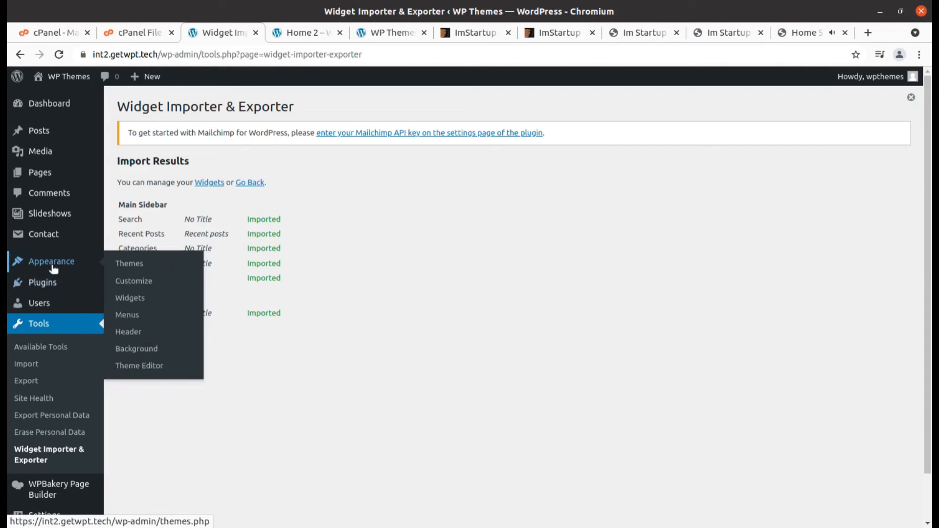
click(130, 284)
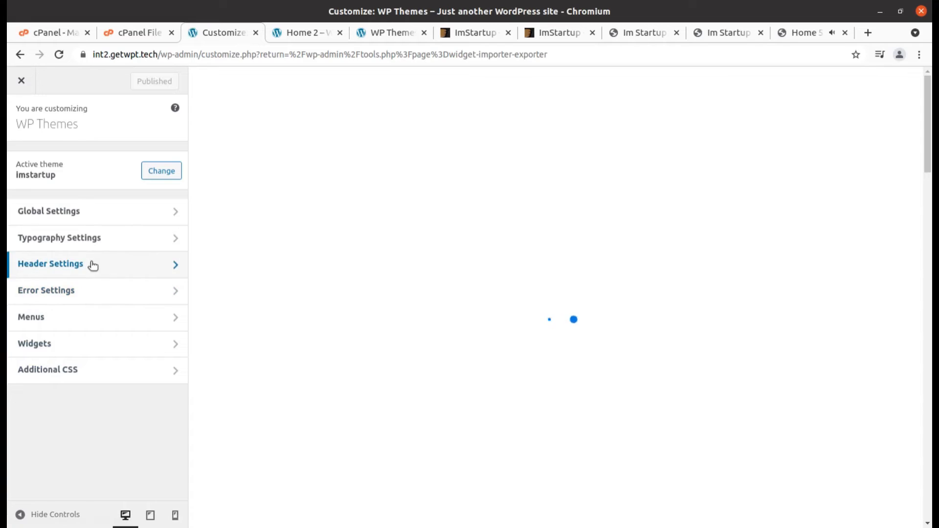
click(115, 214)
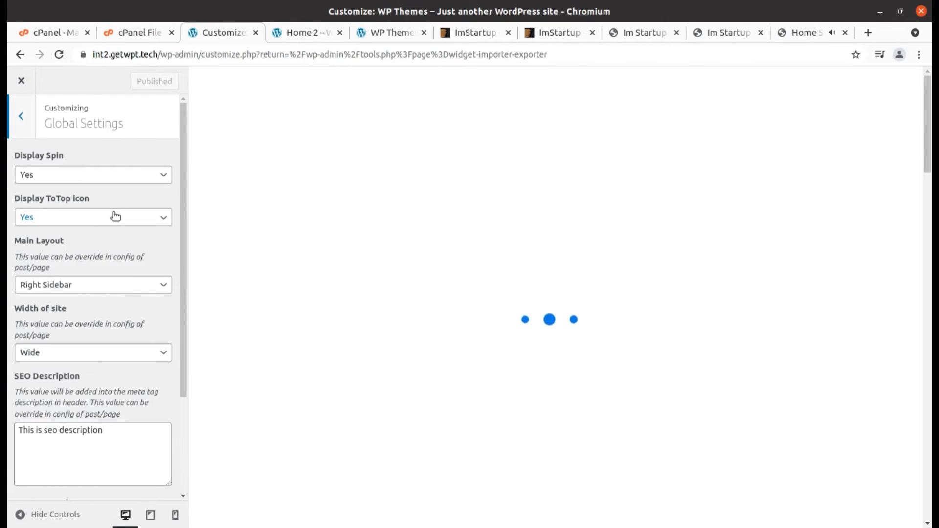
click(20, 118)
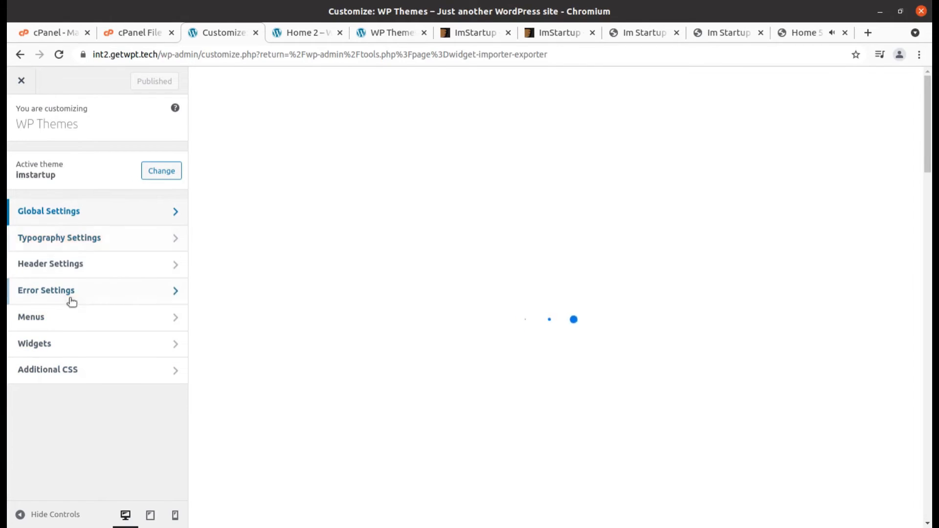
click(23, 81)
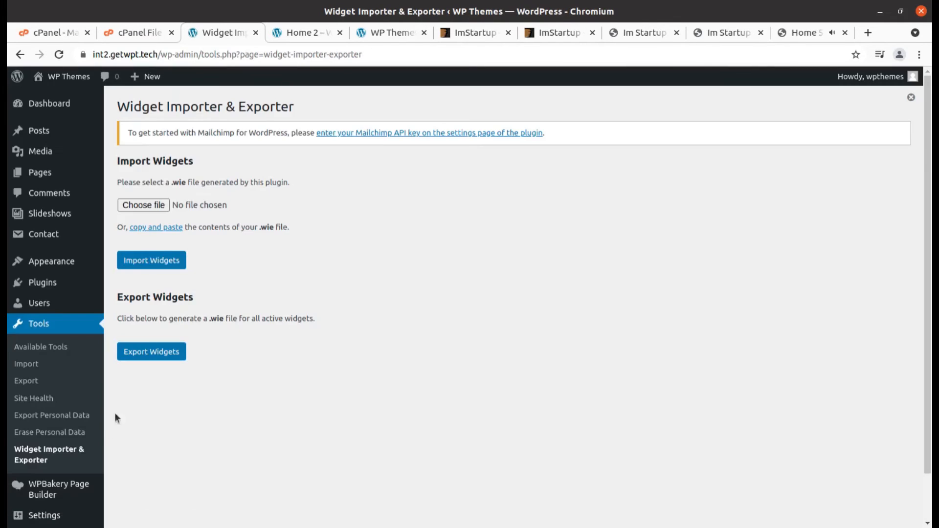
In the Reading settings, make the homepage a static page using Home 2 and save the changes
scroll(115, 415, down, 1)
mouse_move(68, 442)
mouse_move(78, 250)
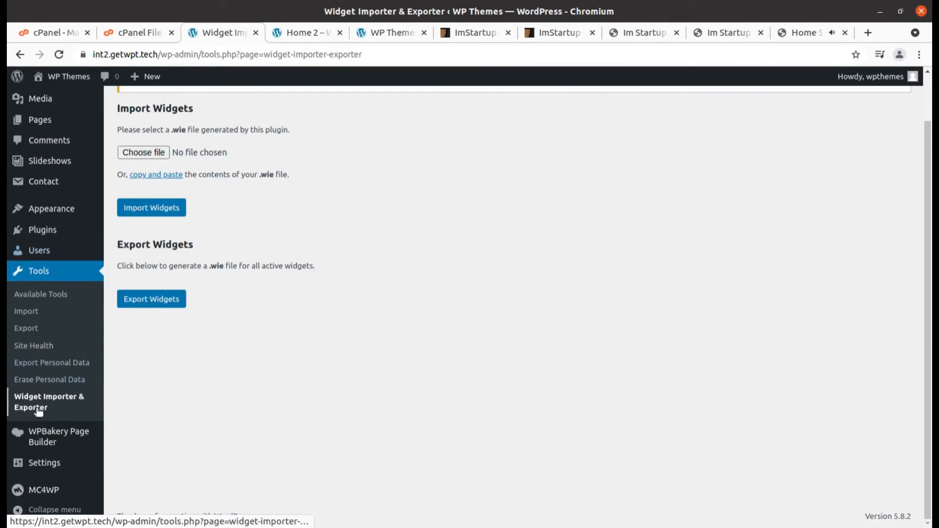
mouse_move(46, 461)
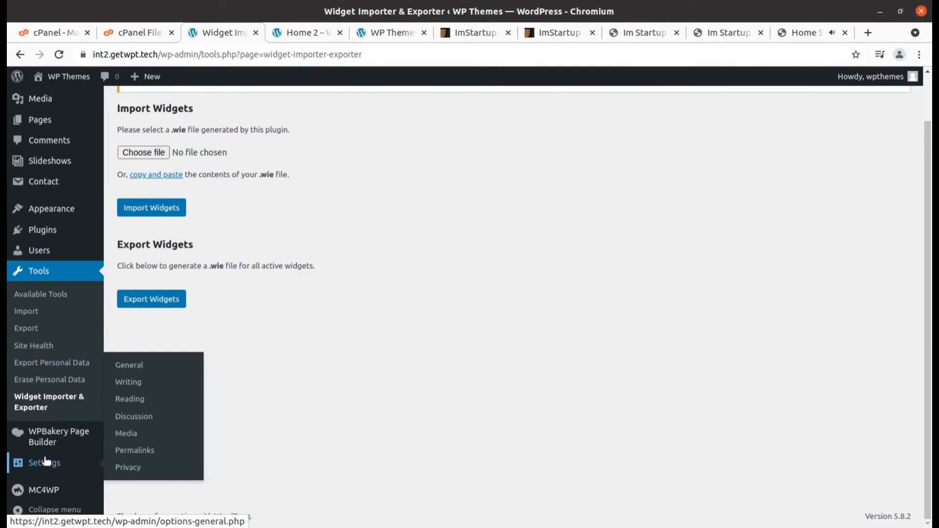
click(128, 399)
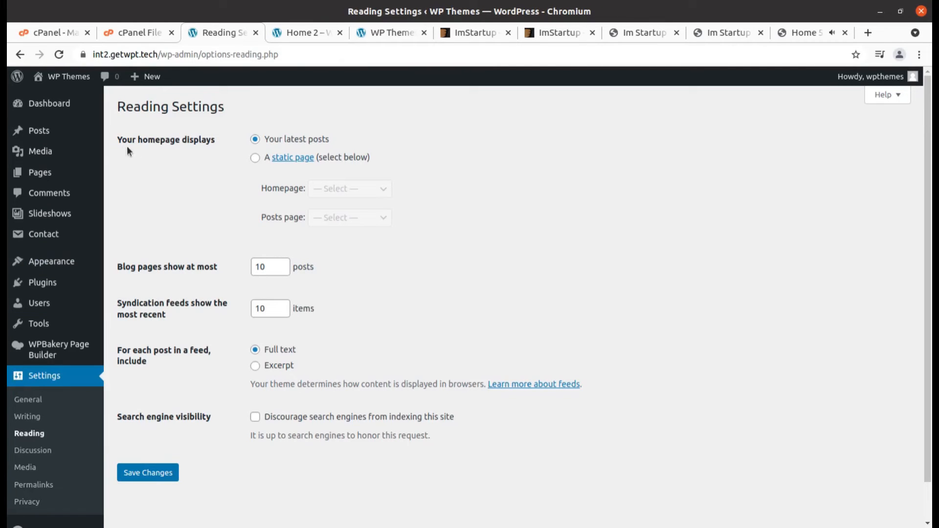
click(255, 158)
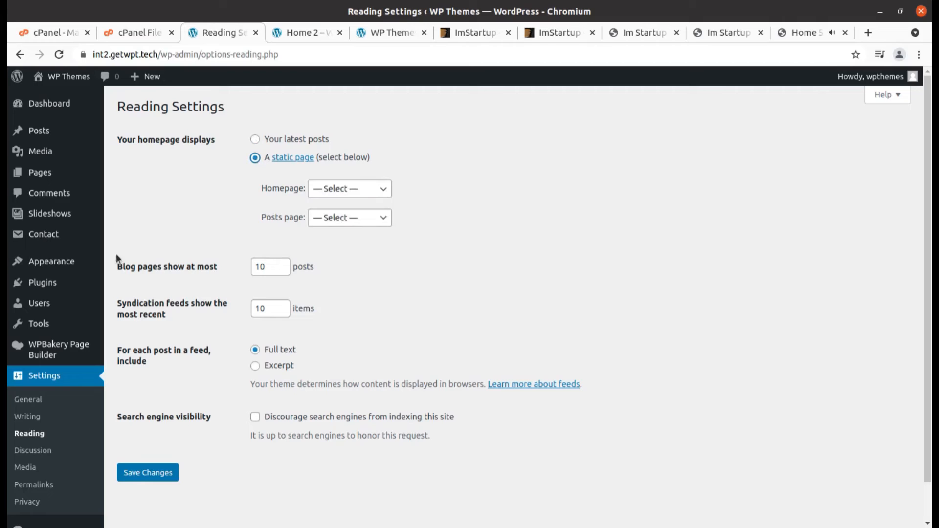
click(364, 191)
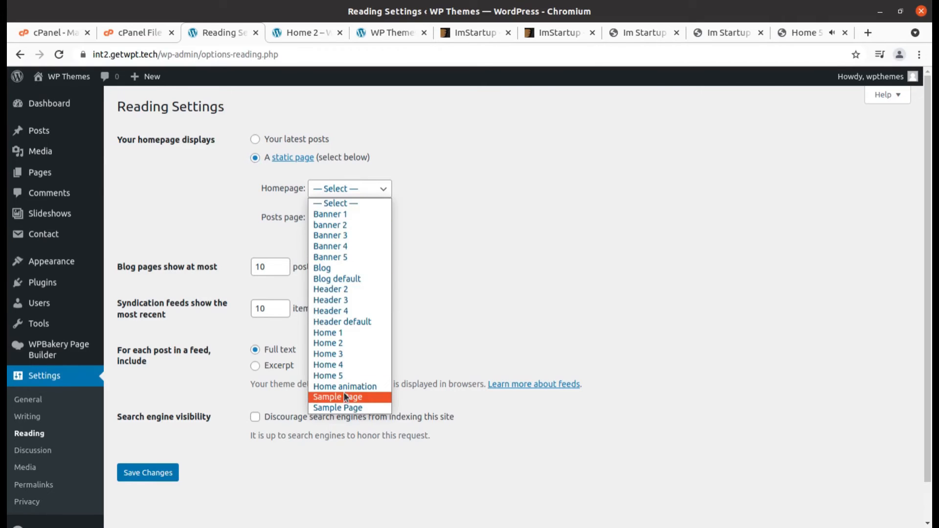
click(349, 345)
click(465, 35)
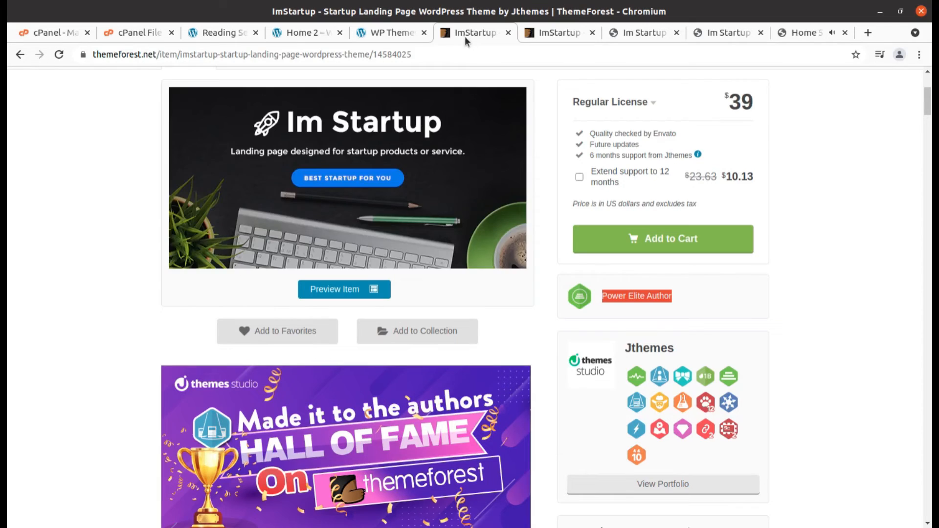
click(379, 35)
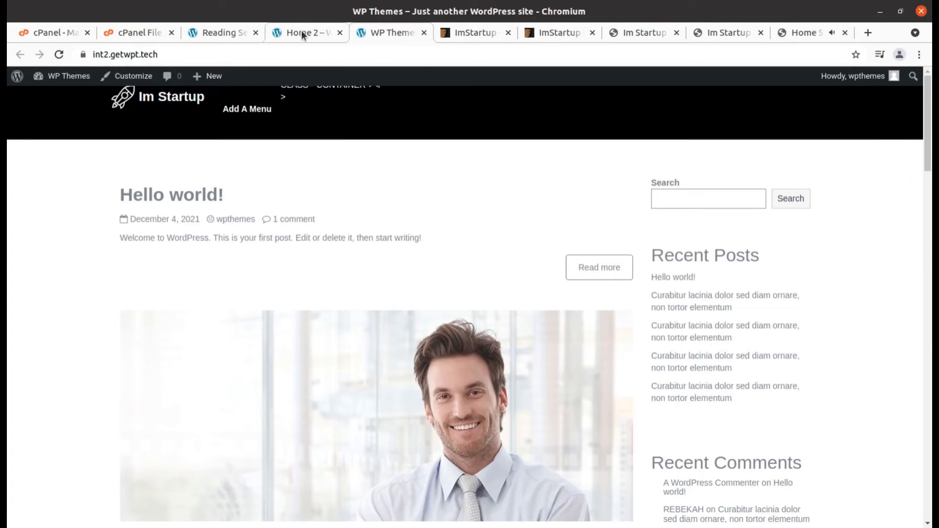
click(220, 32)
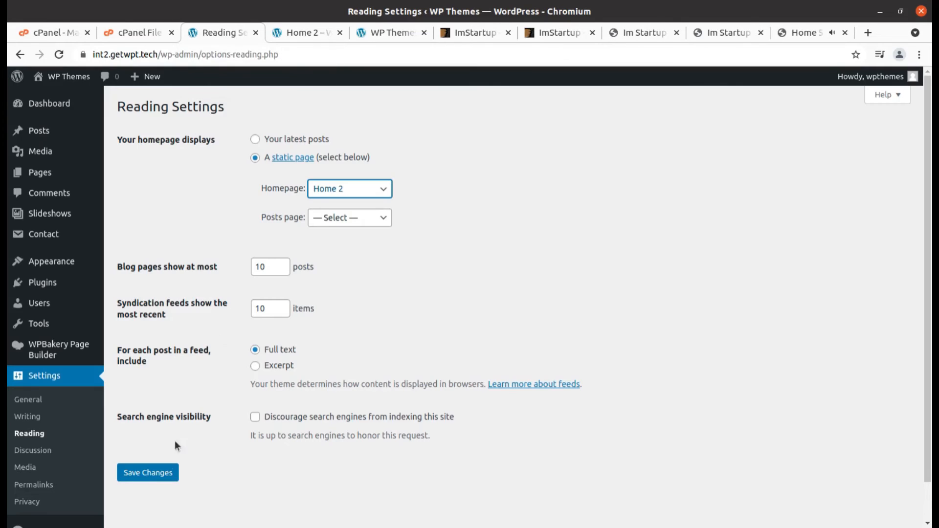
click(156, 475)
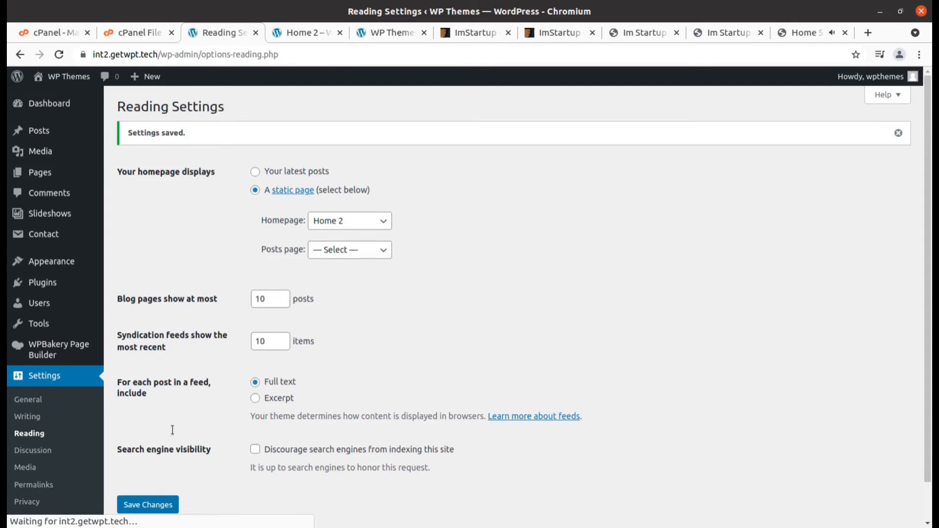
Reload the site's front page to check the new static homepage
click(293, 40)
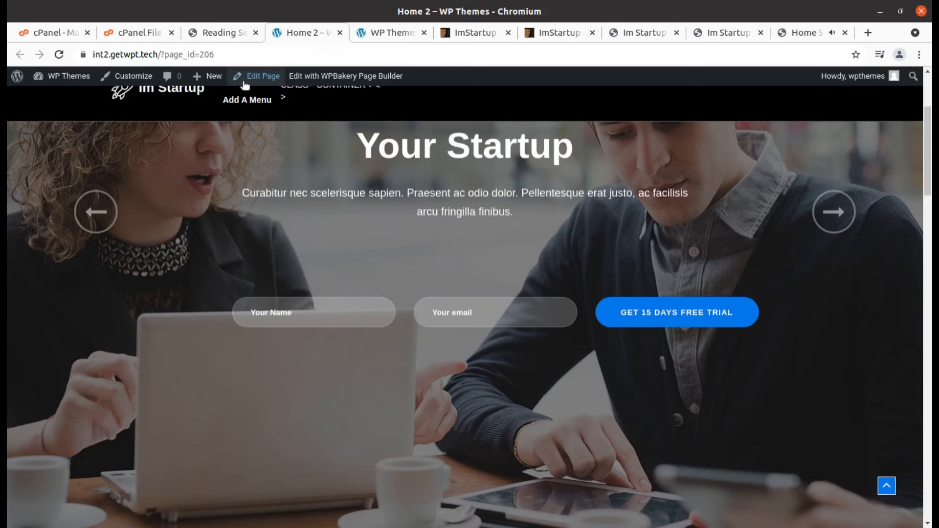
click(386, 38)
click(61, 55)
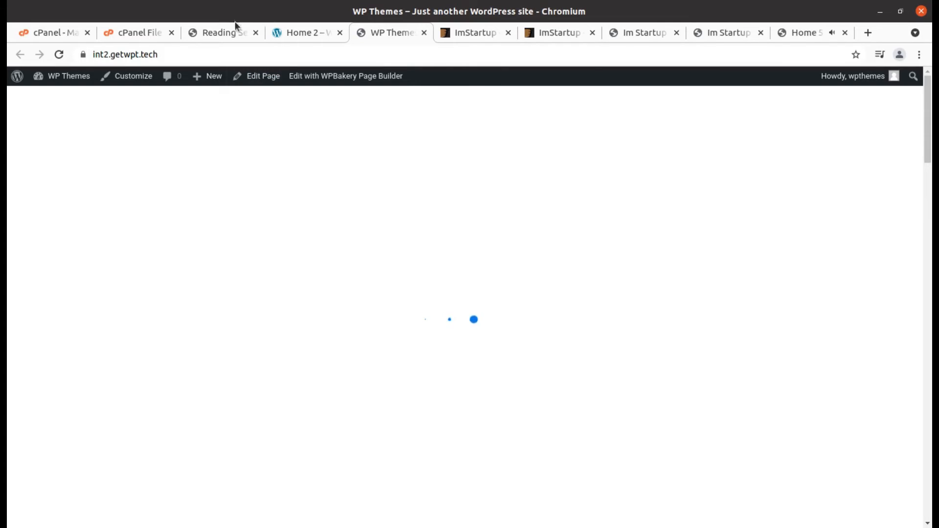
Open the list of all pages in a new tab and view the Home 1 page from it in another tab
click(216, 33)
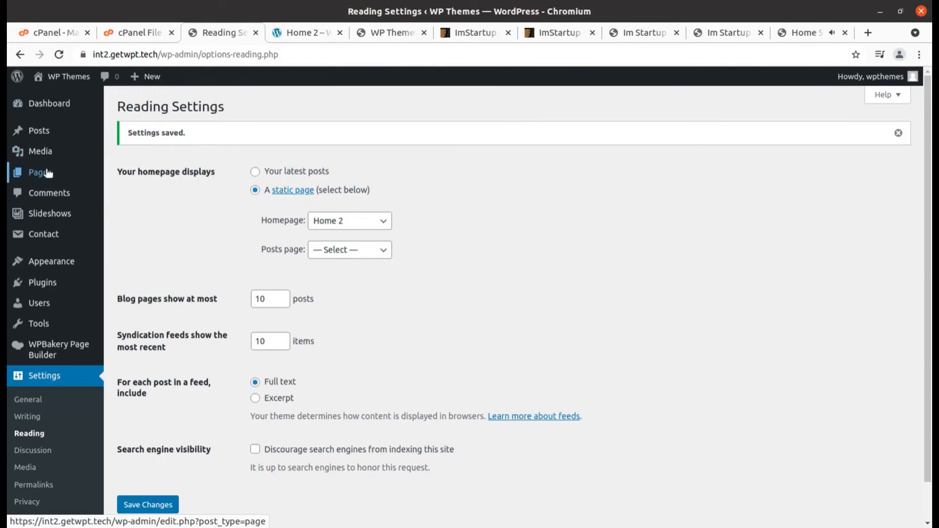
mouse_move(42, 171)
middle_click(132, 175)
click(283, 34)
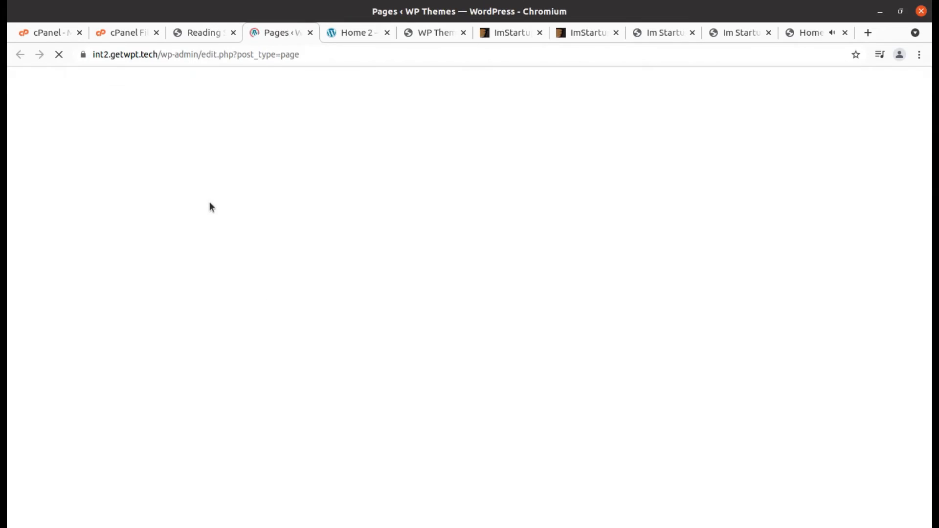
scroll(193, 444, down, 1)
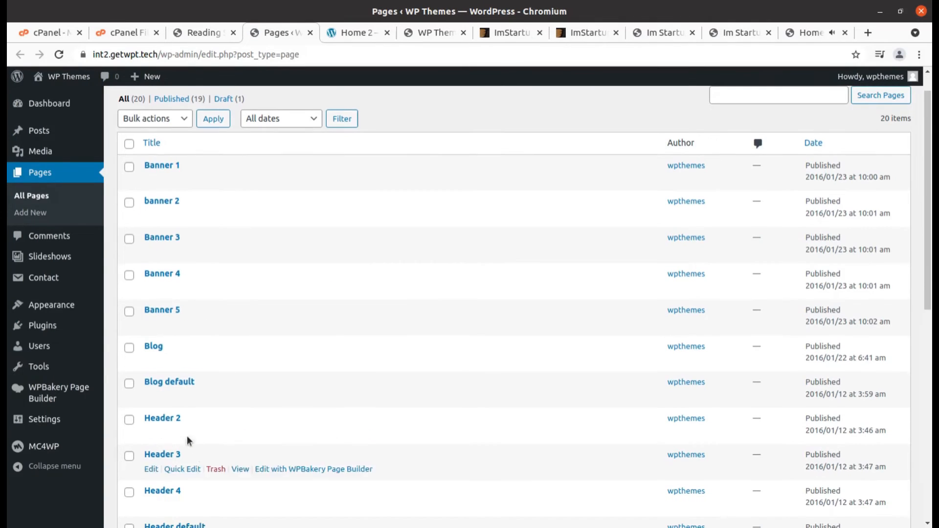
scroll(228, 368, down, 6)
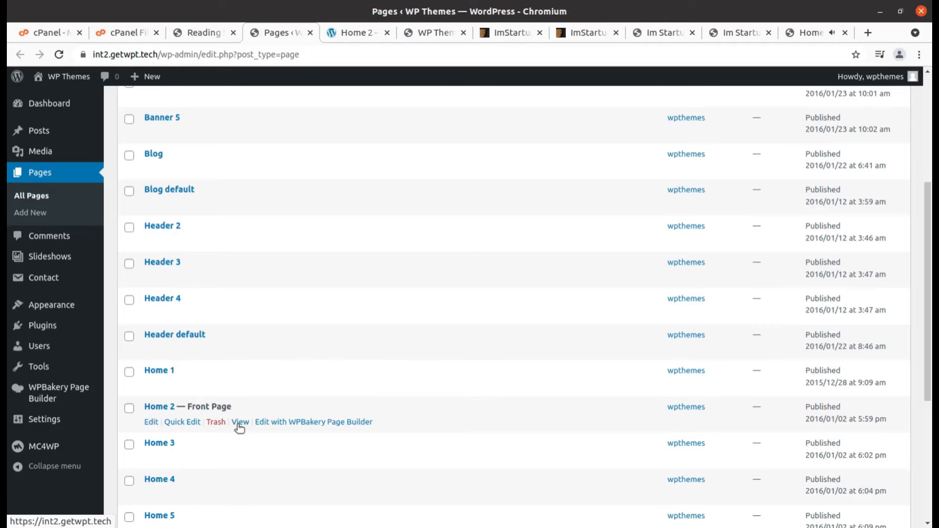
middle_click(238, 387)
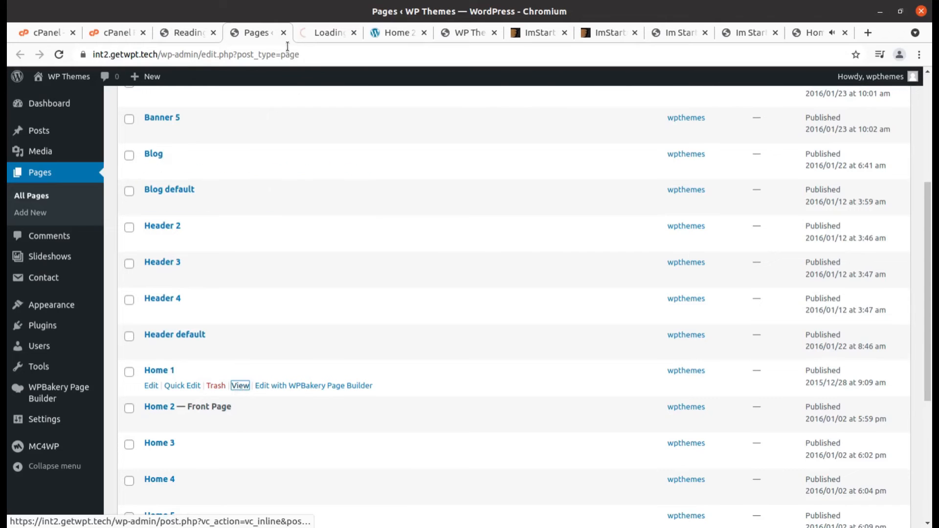
click(316, 34)
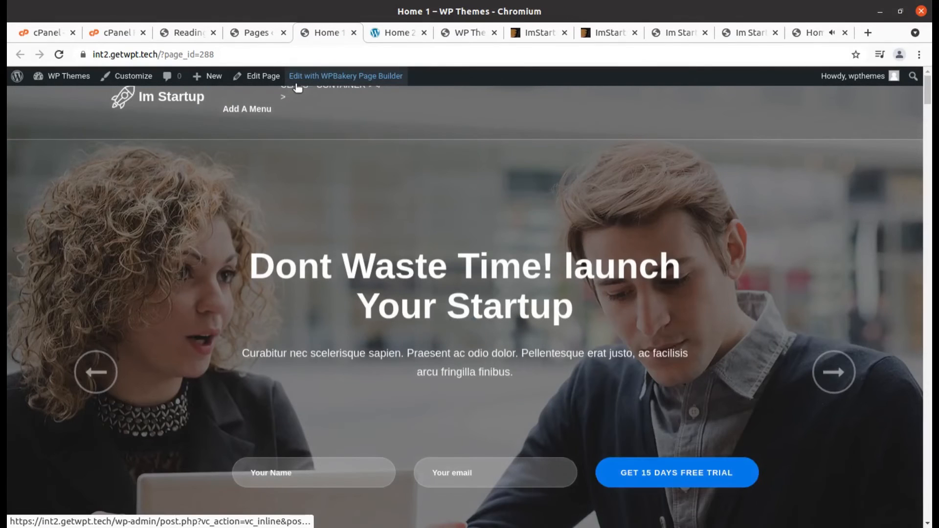
Look over the Home 1 page's features section and close the separate Home 2 browser tab
scroll(323, 149, down, 3)
scroll(322, 146, down, 5)
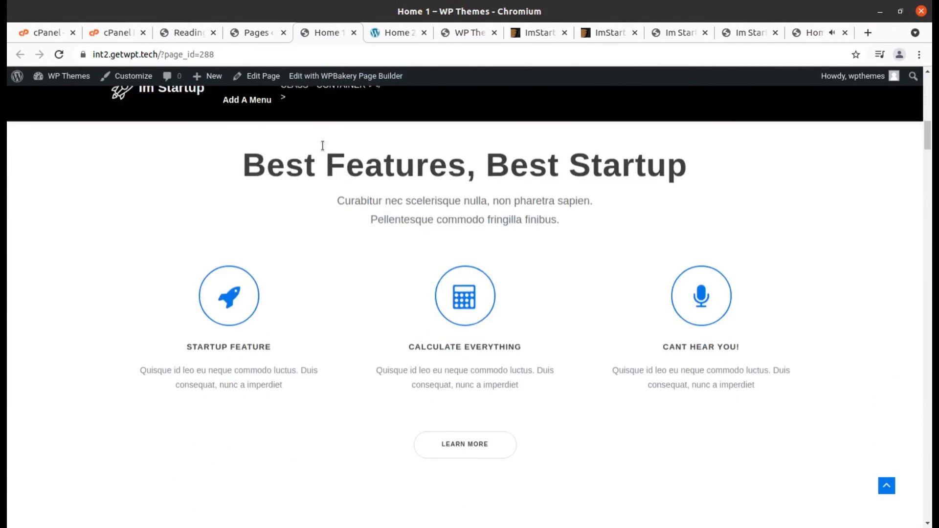
click(381, 33)
click(424, 33)
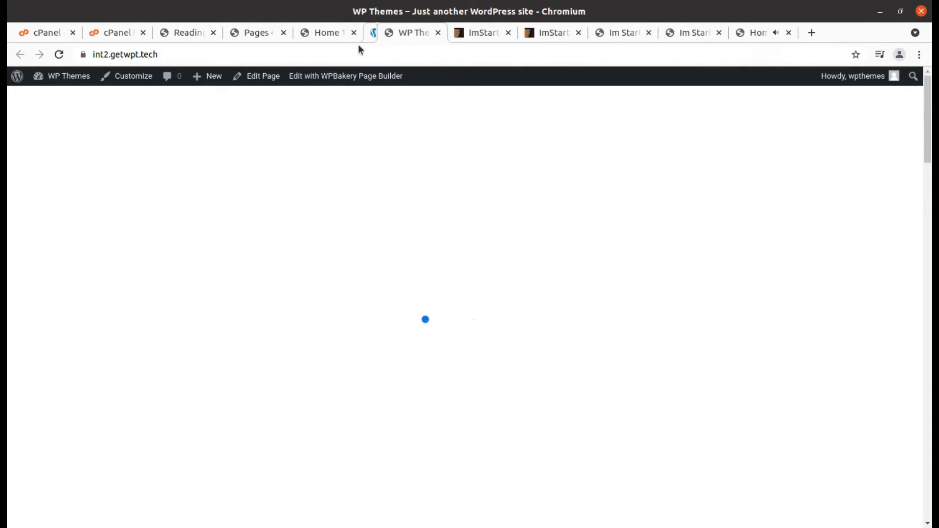
In the Reading settings, set the static homepage to Home 1 and save the changes
click(188, 32)
click(351, 221)
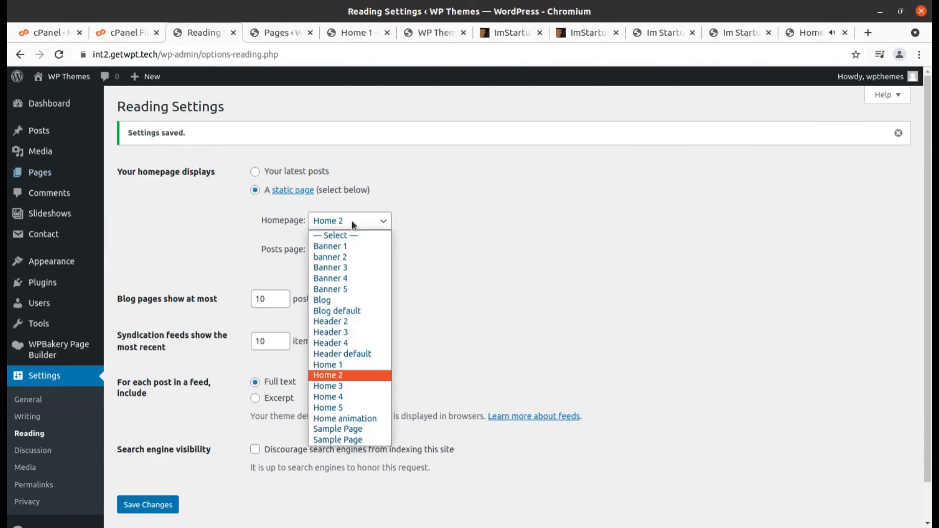
click(336, 364)
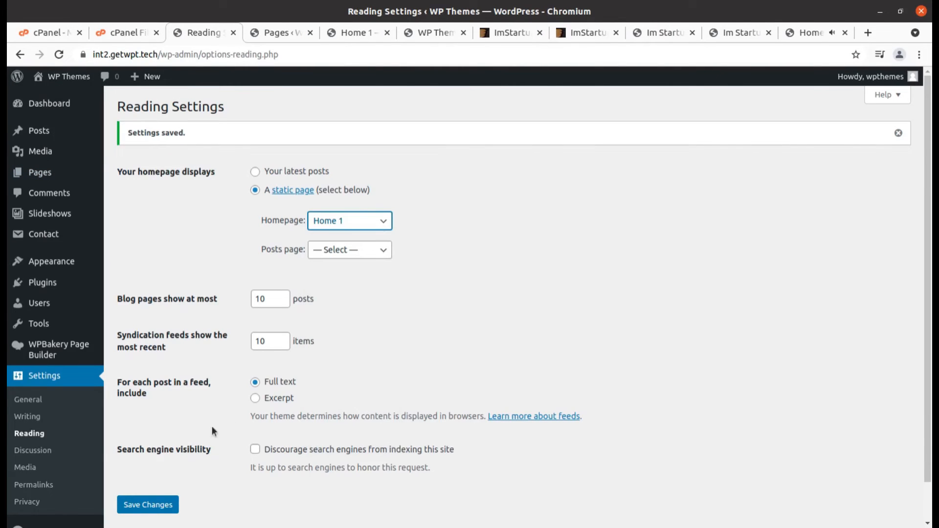
click(136, 504)
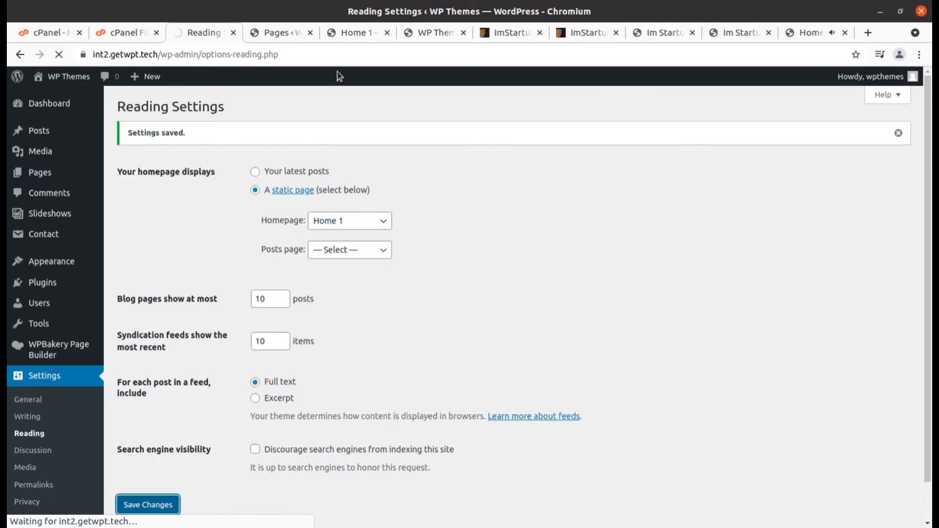
Load the site's root address int2.getwpt.tech in place of the Home 1 page by removing the page ID from its URL
click(356, 32)
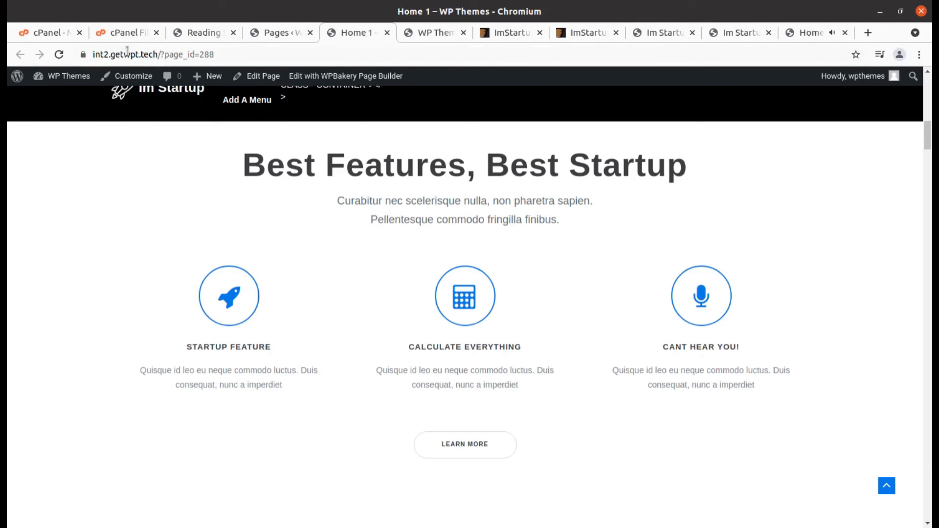
drag(156, 58, 220, 57)
key(BackSpace)
key(Return)
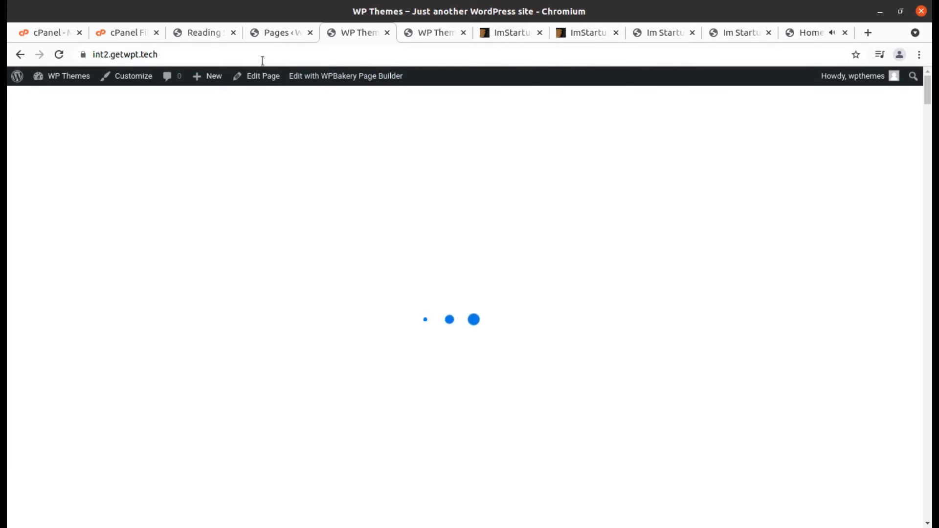
In the Permalink settings, change the URL structure from Plain to Post name and save the changes
click(194, 34)
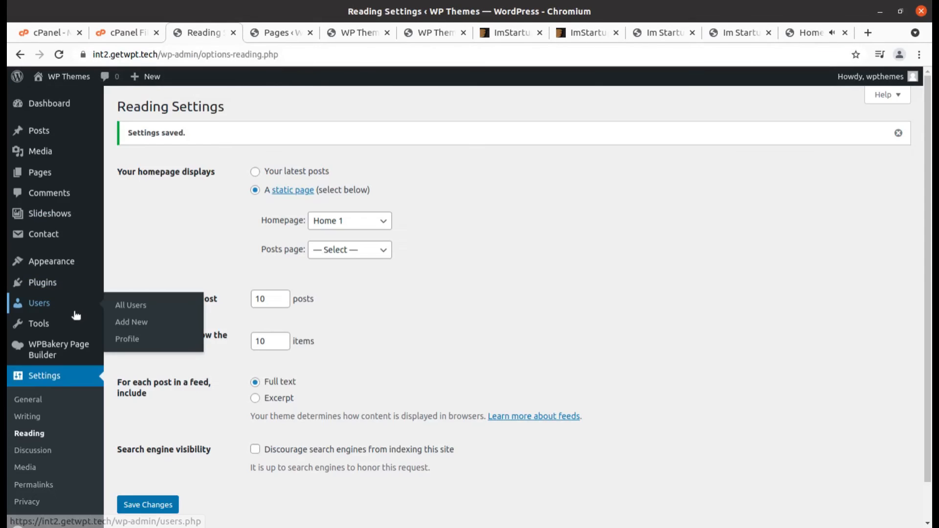
mouse_move(54, 266)
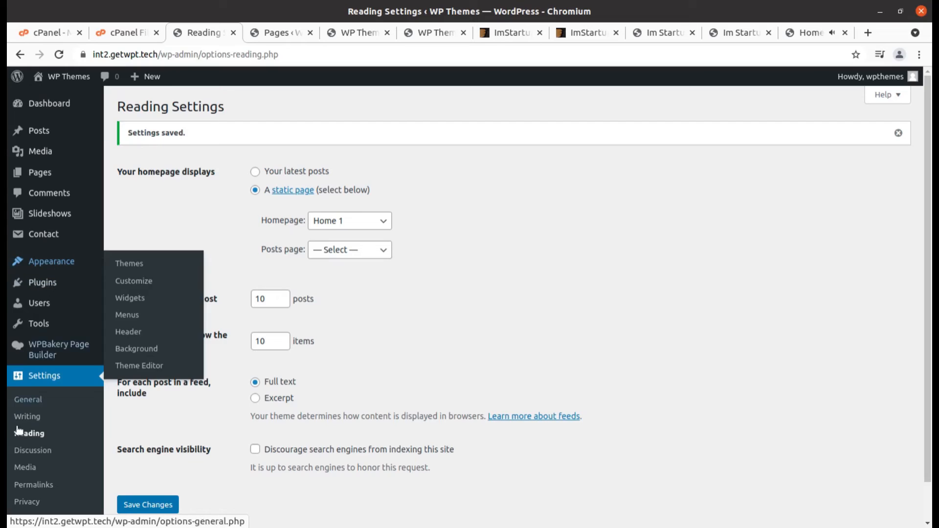
scroll(32, 403, down, 1)
click(39, 448)
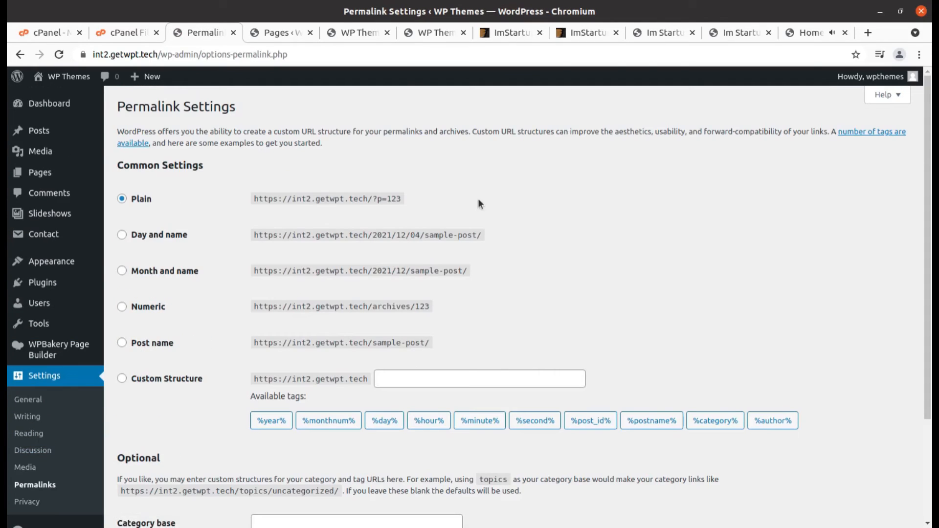
drag(478, 203, 214, 195)
click(221, 194)
click(126, 348)
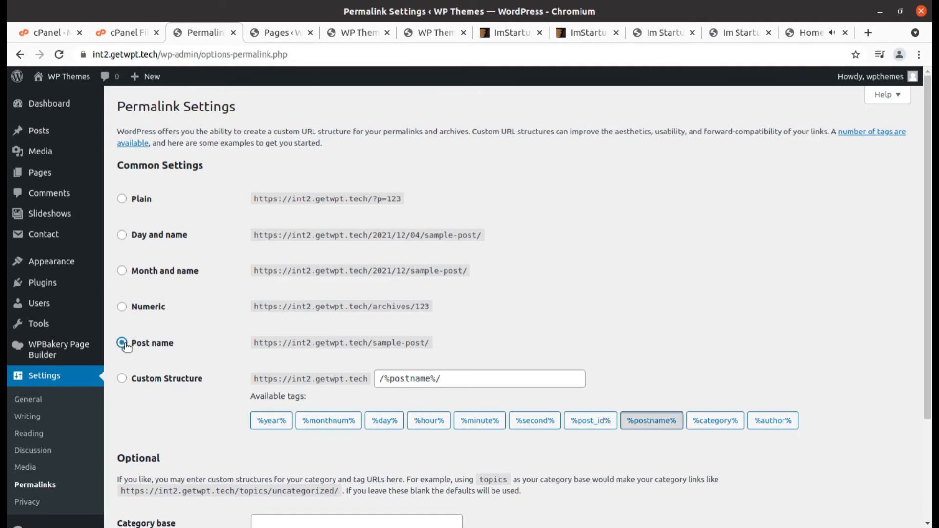
scroll(204, 325, down, 3)
click(156, 467)
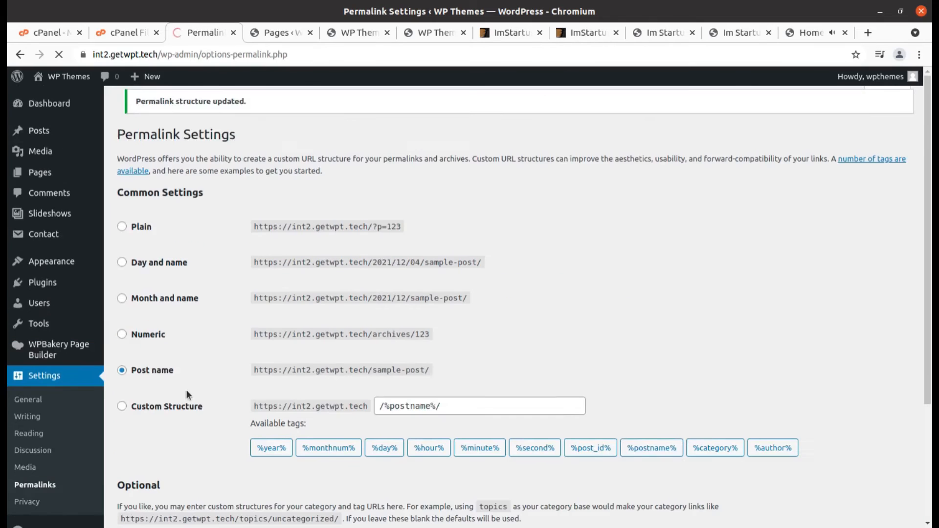
Reload the site's front page and recheck the Post name structure in the Permalink settings
click(290, 33)
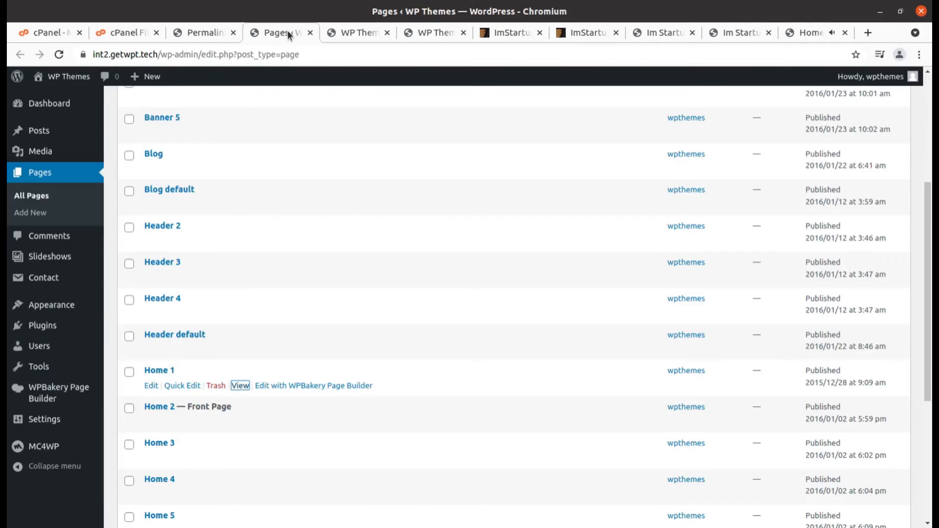
click(363, 33)
click(60, 54)
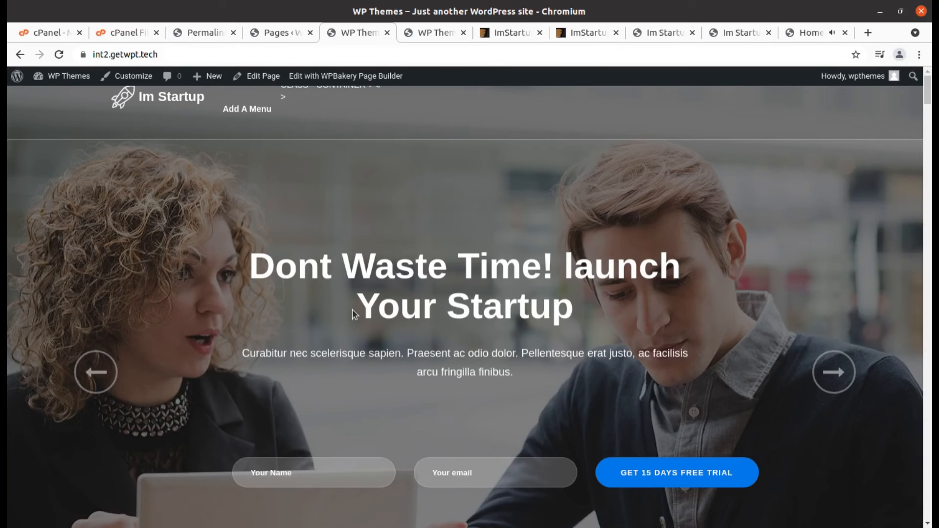
click(206, 33)
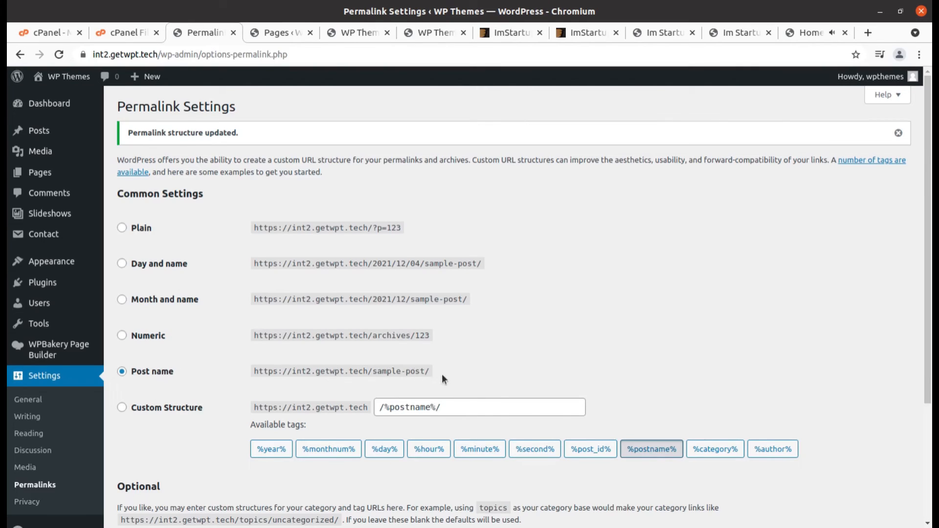
drag(443, 379, 157, 372)
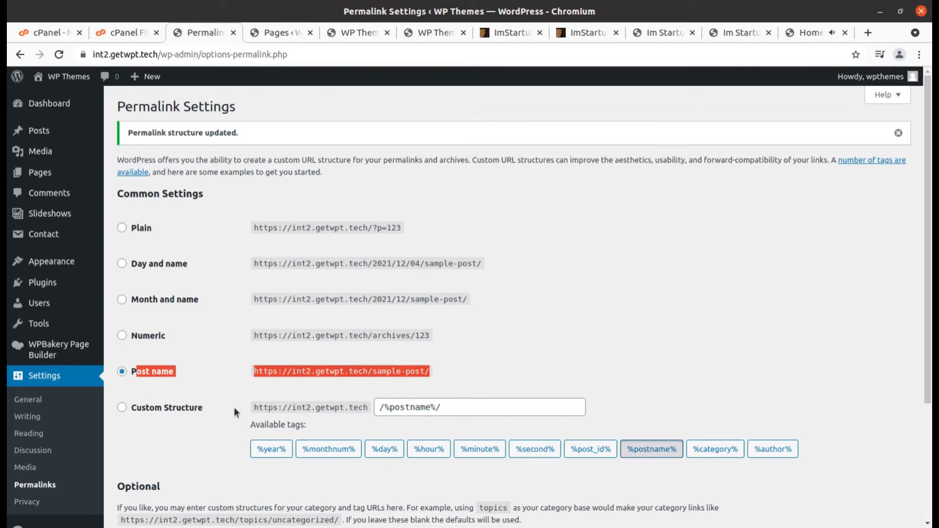
click(257, 41)
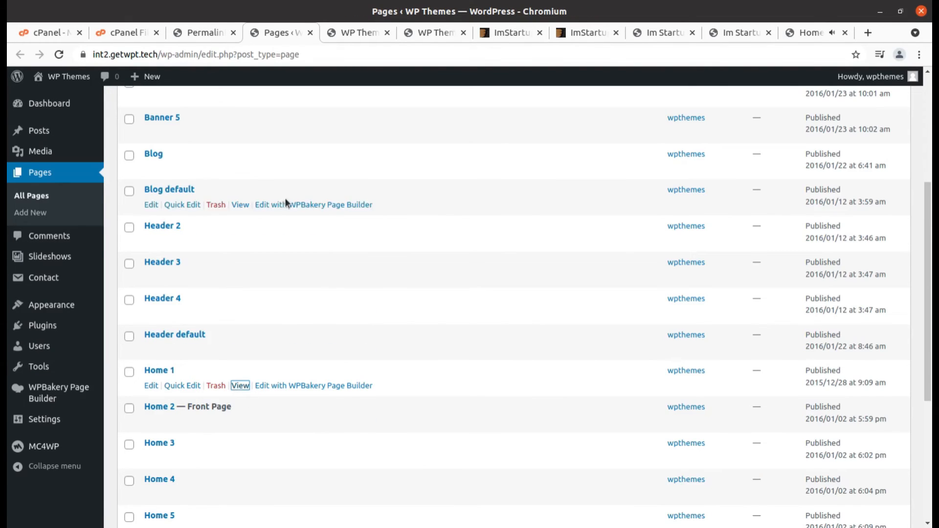
Examine the front page's sections, trying the Success Story and Main Features tabs and continuing down to the devices section
click(357, 39)
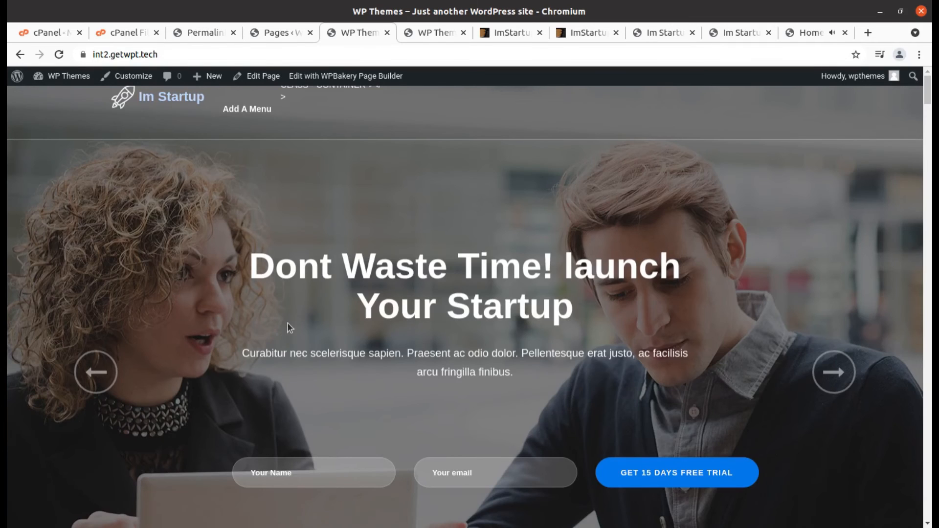
scroll(288, 325, down, 10)
scroll(289, 328, down, 13)
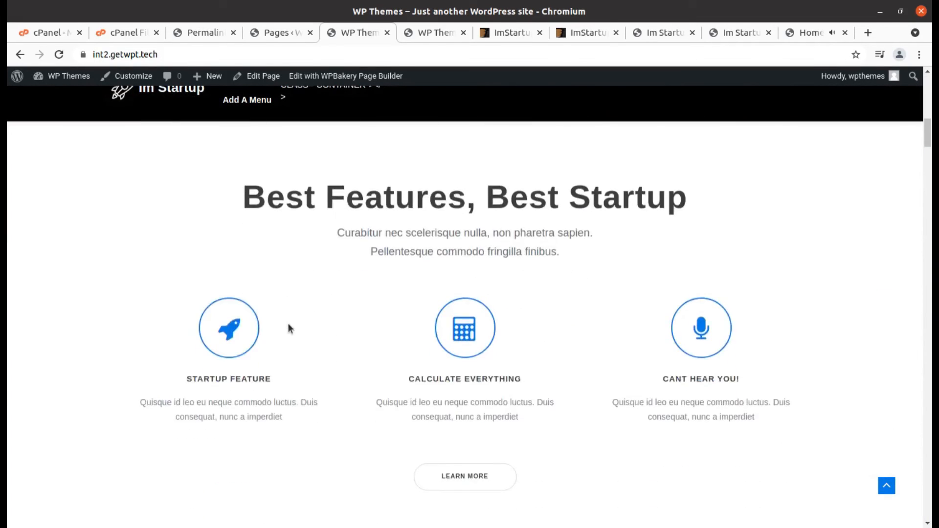
click(174, 232)
click(177, 391)
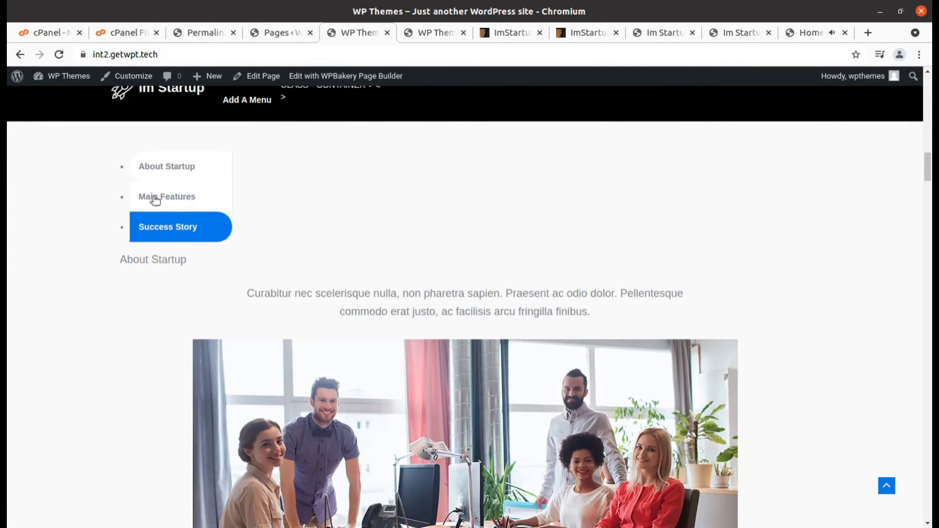
click(154, 198)
scroll(346, 308, down, 5)
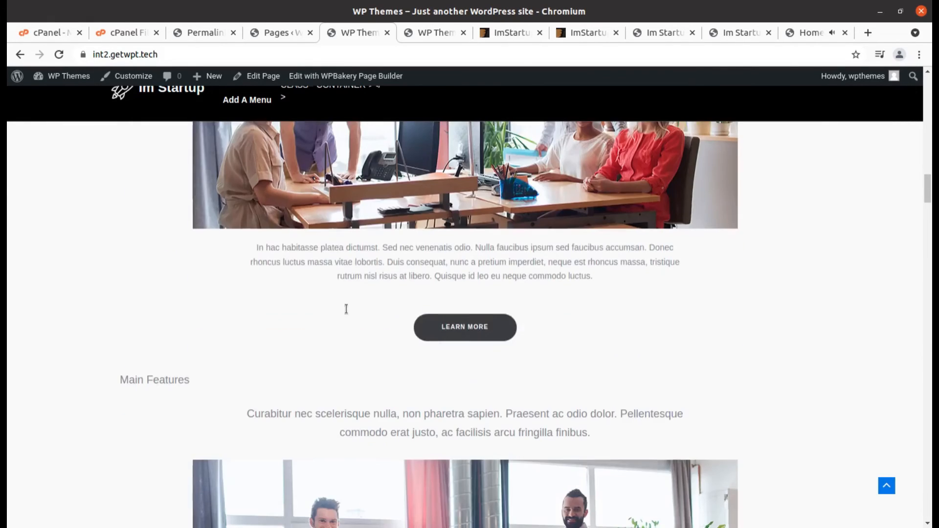
scroll(478, 342, down, 5)
scroll(478, 345, down, 13)
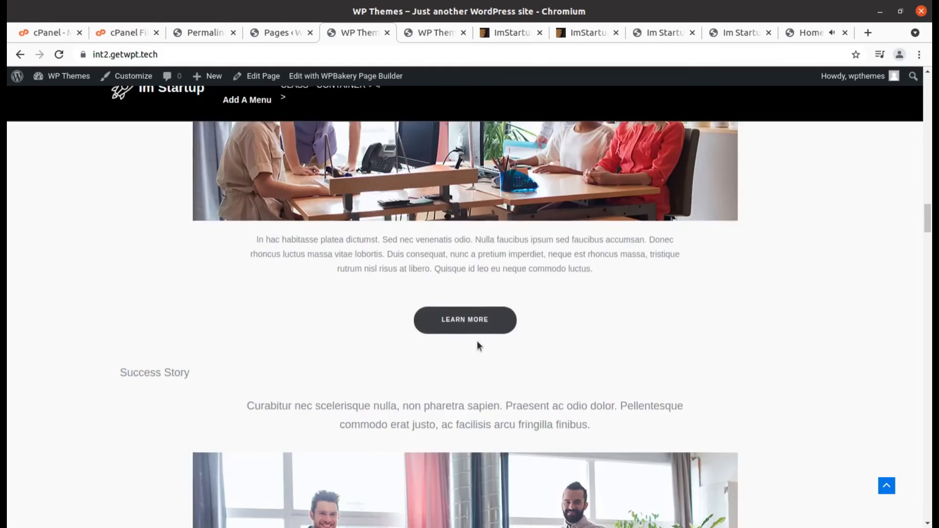
scroll(477, 345, down, 10)
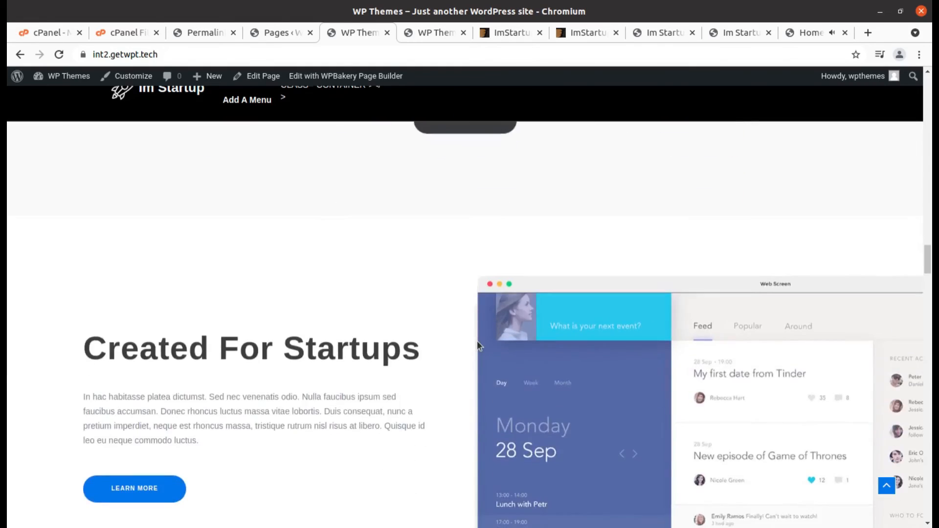
scroll(477, 342, down, 7)
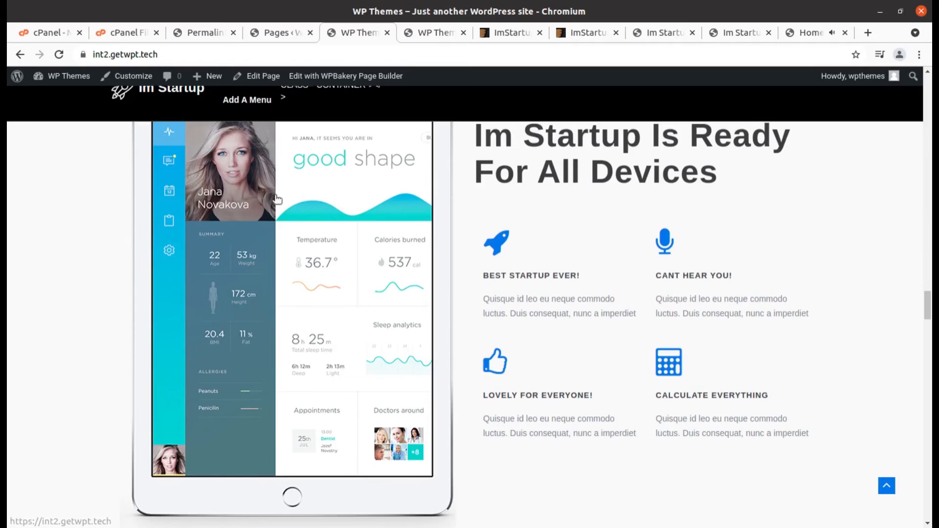
Examine the ImStartup demo page from its header down to the success story video for comparison
click(663, 34)
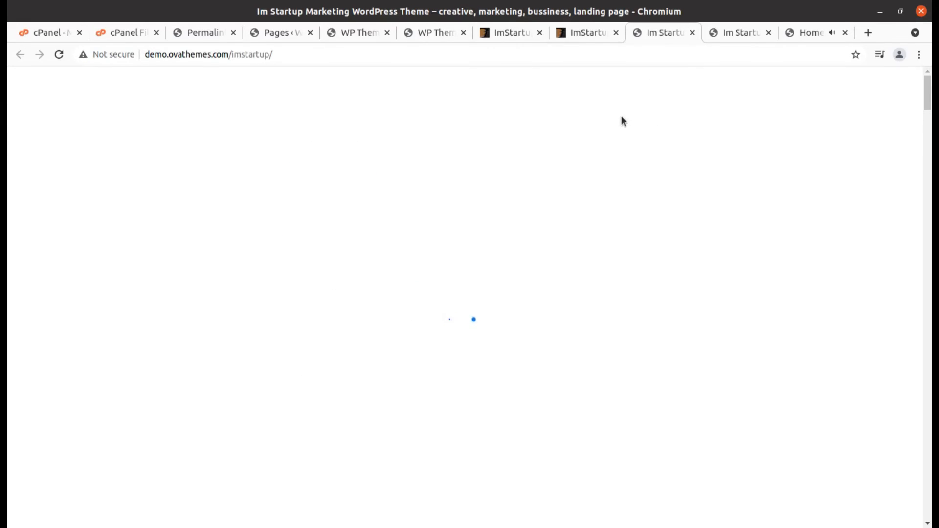
click(732, 35)
scroll(368, 325, down, 5)
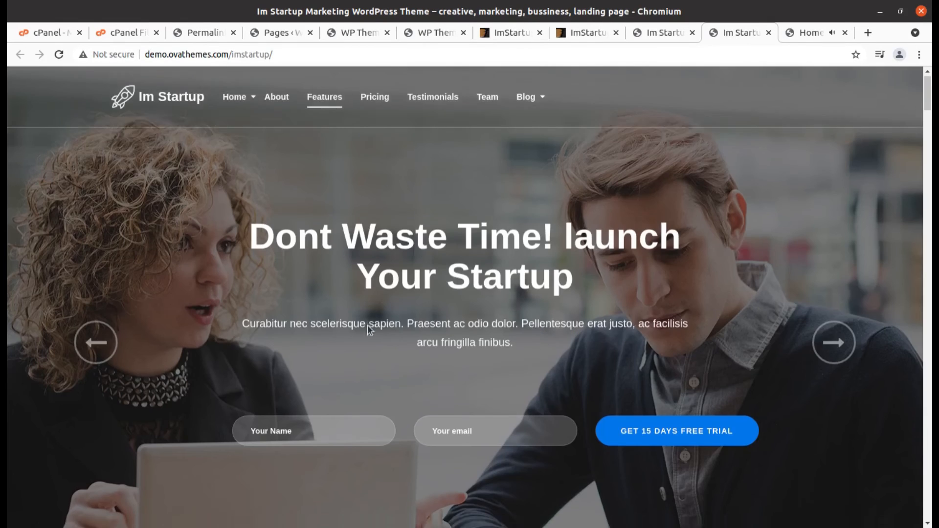
scroll(368, 329, down, 17)
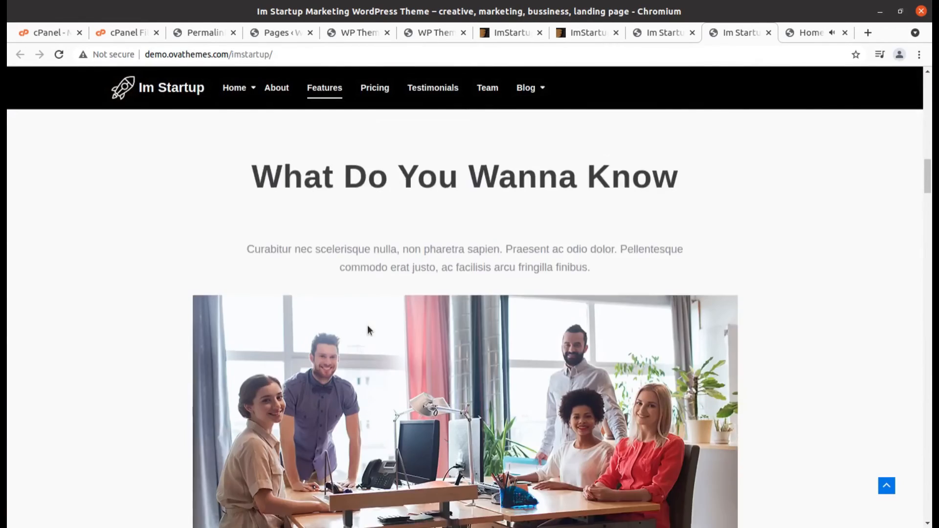
scroll(368, 328, down, 14)
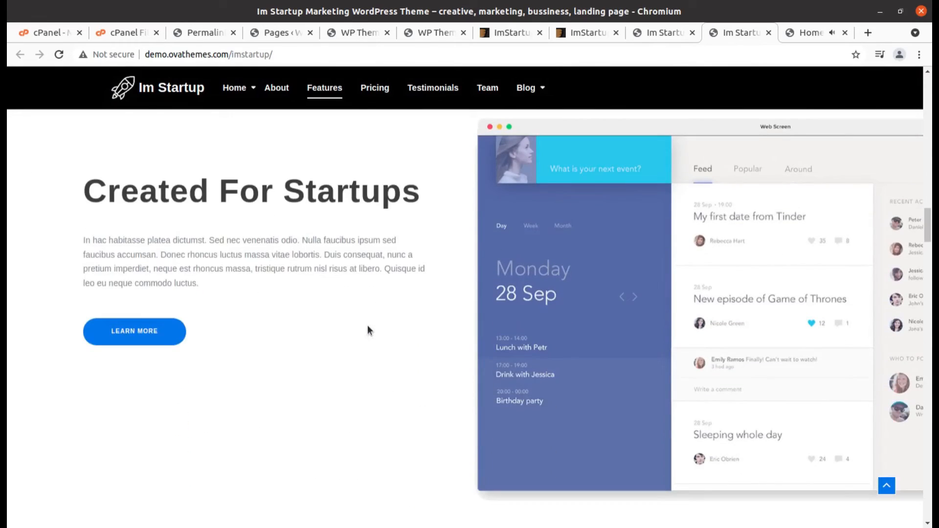
scroll(368, 327, down, 15)
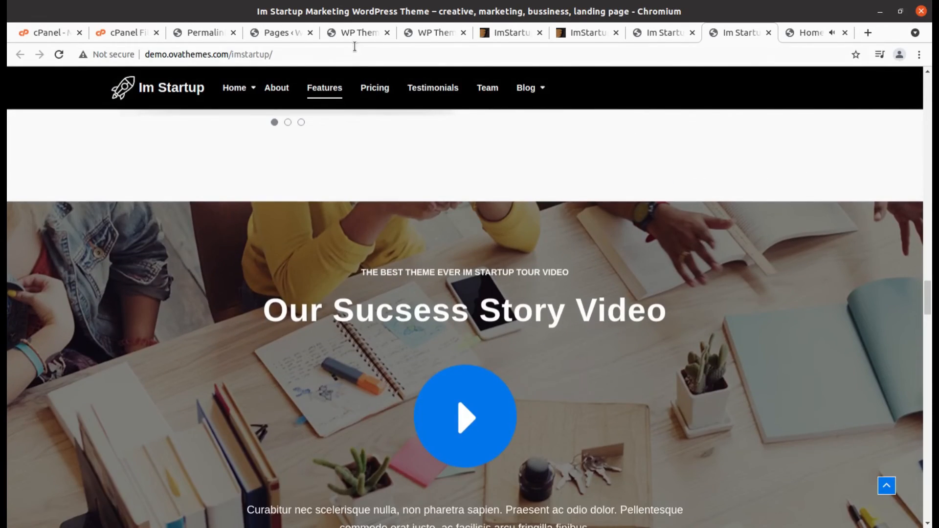
Return to the site's own front page, reload it and recheck the tabs in the What Do You Wanna Know section
click(344, 36)
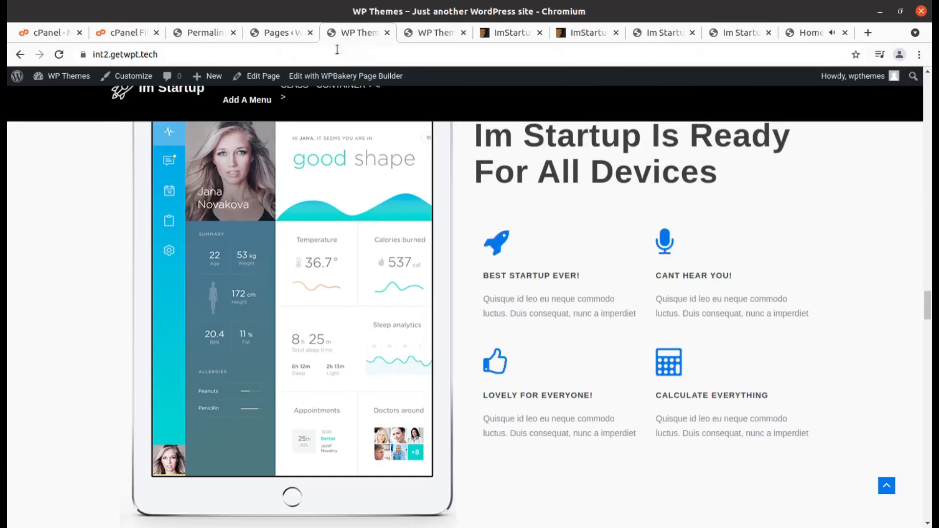
scroll(280, 297, up, 15)
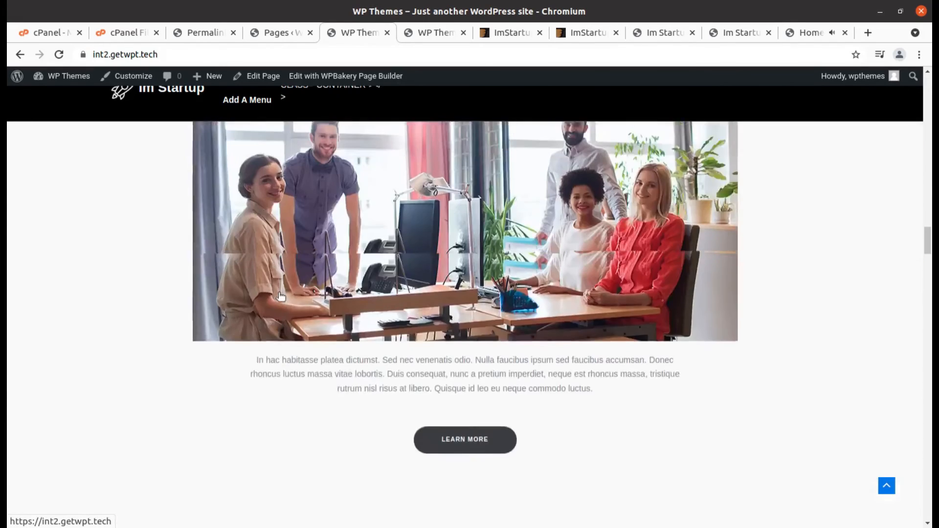
scroll(280, 297, up, 15)
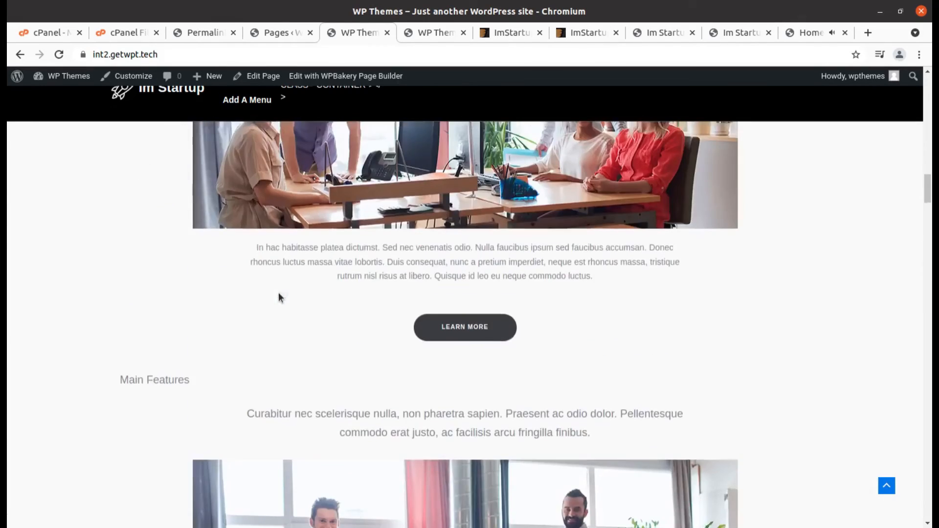
scroll(279, 296, up, 15)
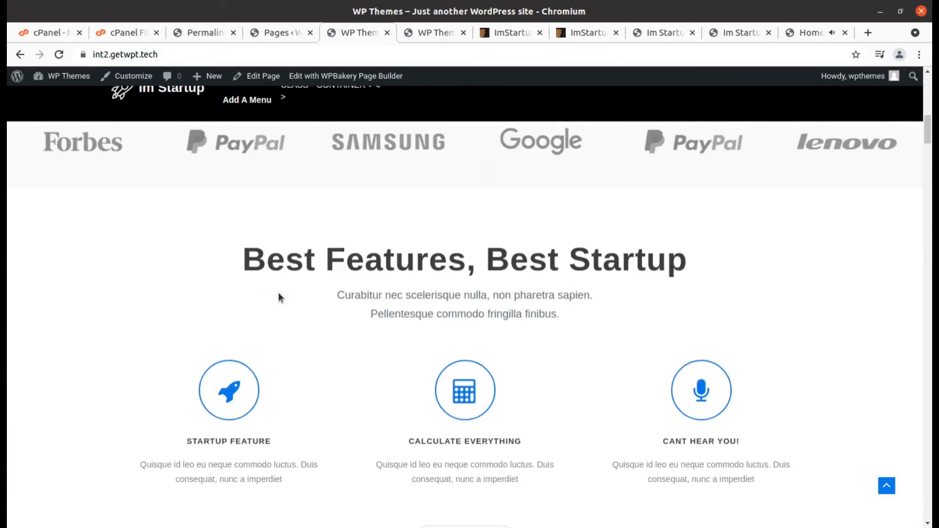
click(58, 54)
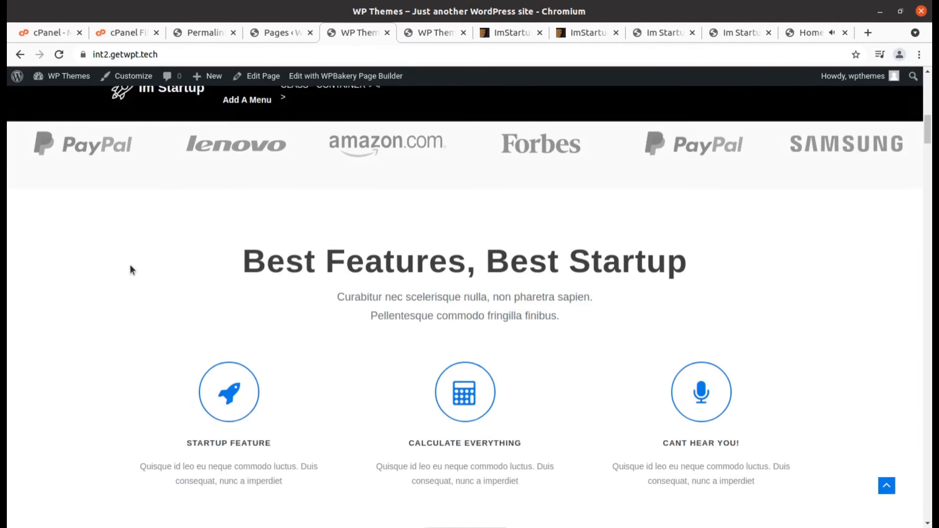
scroll(307, 313, down, 10)
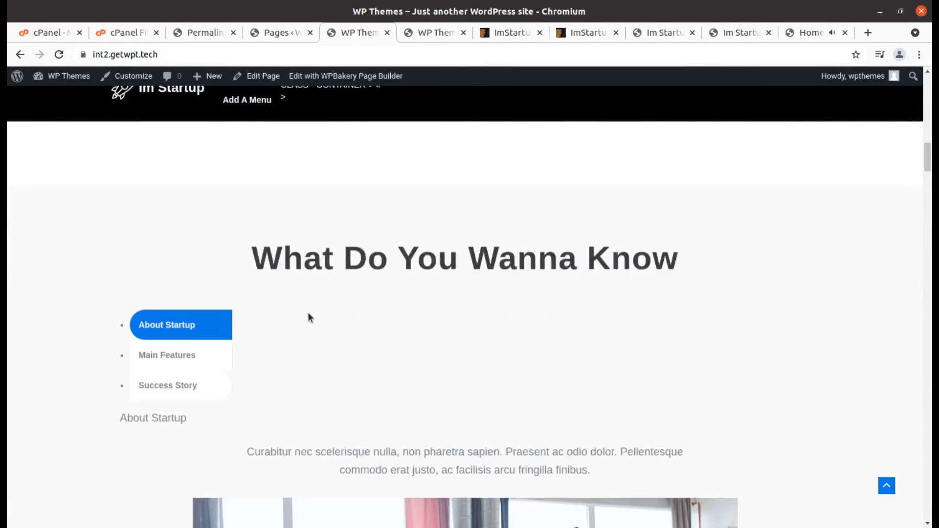
Examine the front page from the What Do You Wanna Know tabs down to the Ready For All Devices section
scroll(309, 314, down, 15)
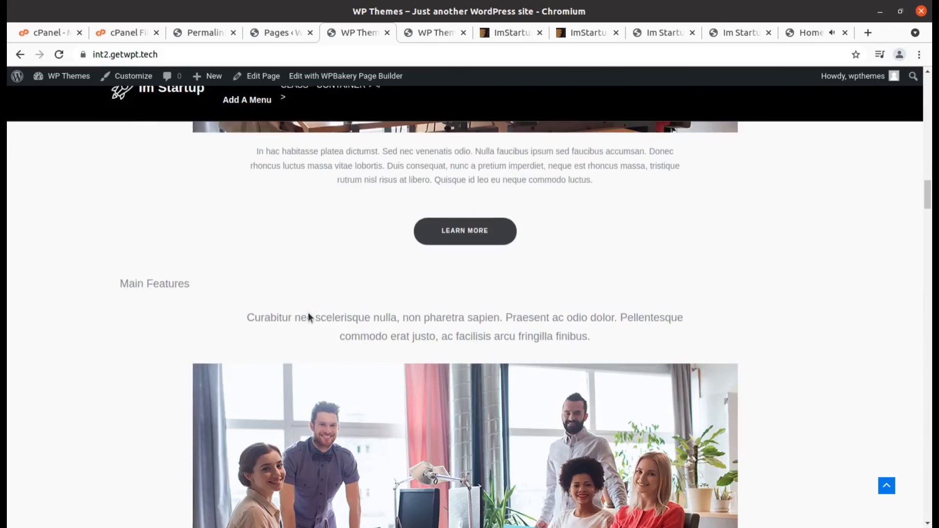
scroll(308, 313, down, 7)
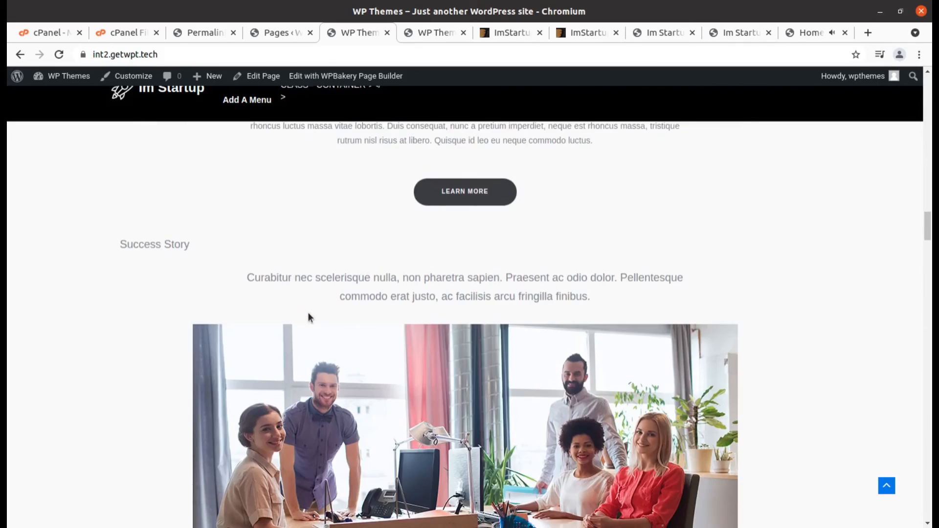
scroll(307, 312, down, 4)
scroll(308, 317, down, 3)
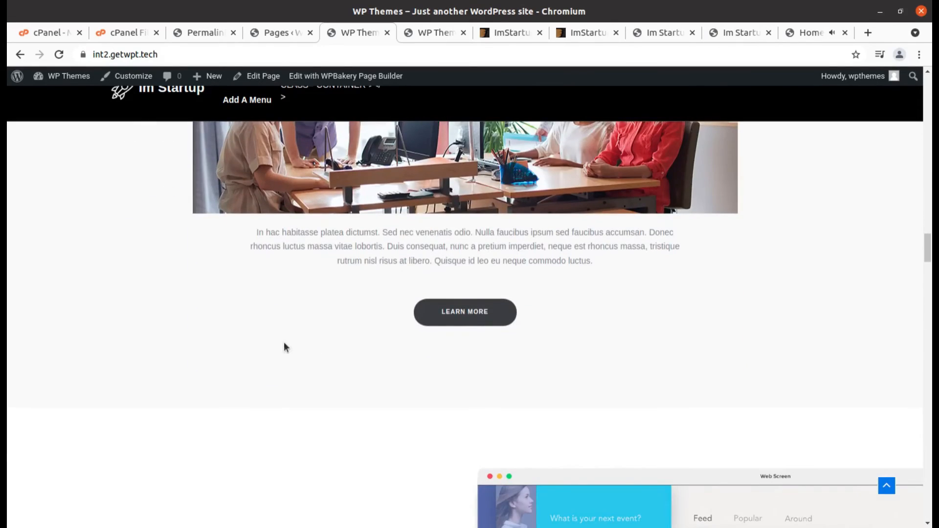
scroll(283, 343, down, 7)
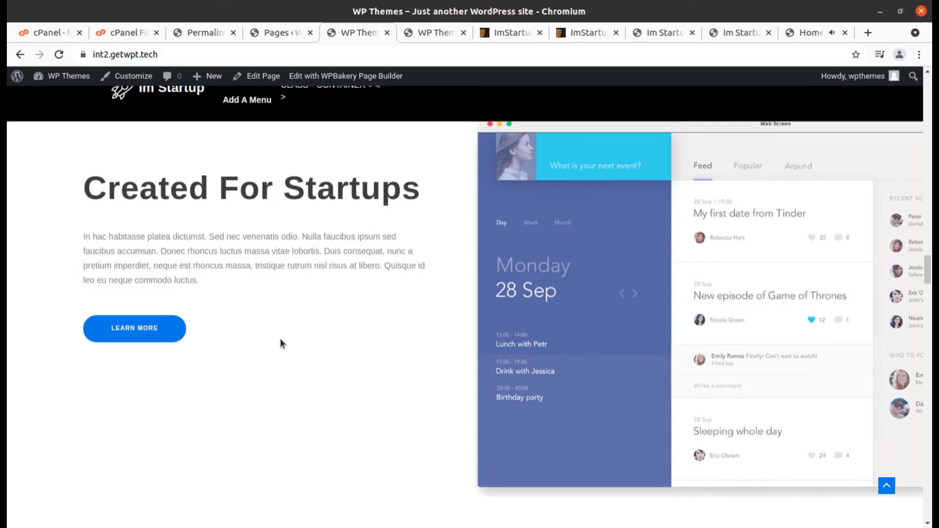
scroll(280, 339, down, 3)
scroll(280, 339, down, 4)
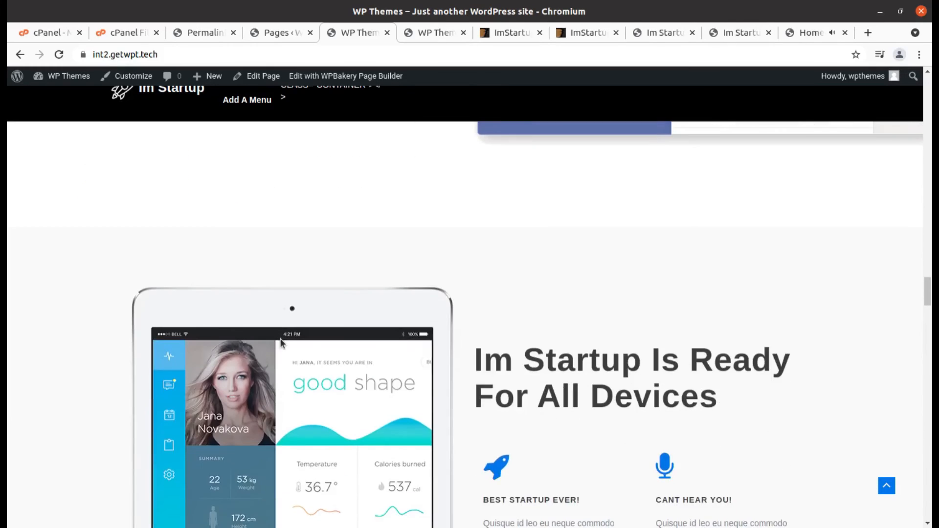
scroll(280, 341, down, 3)
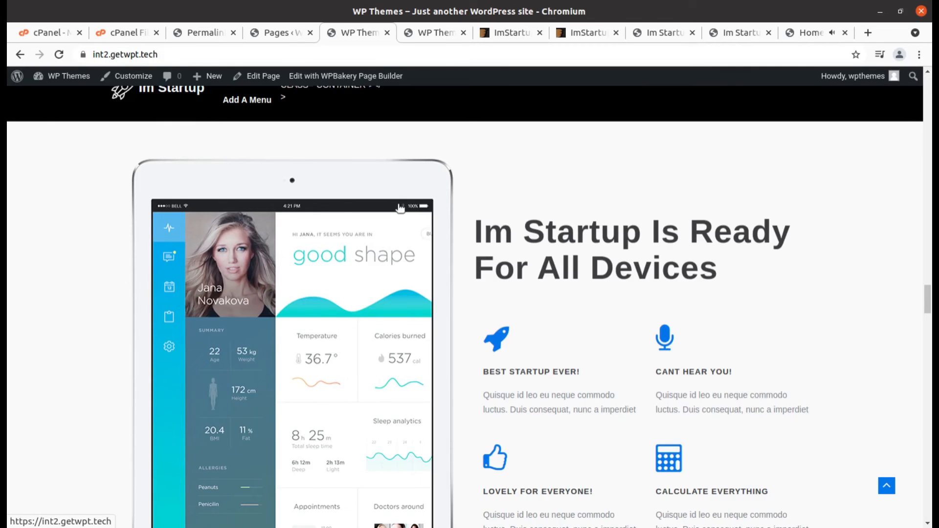
scroll(343, 210, up, 15)
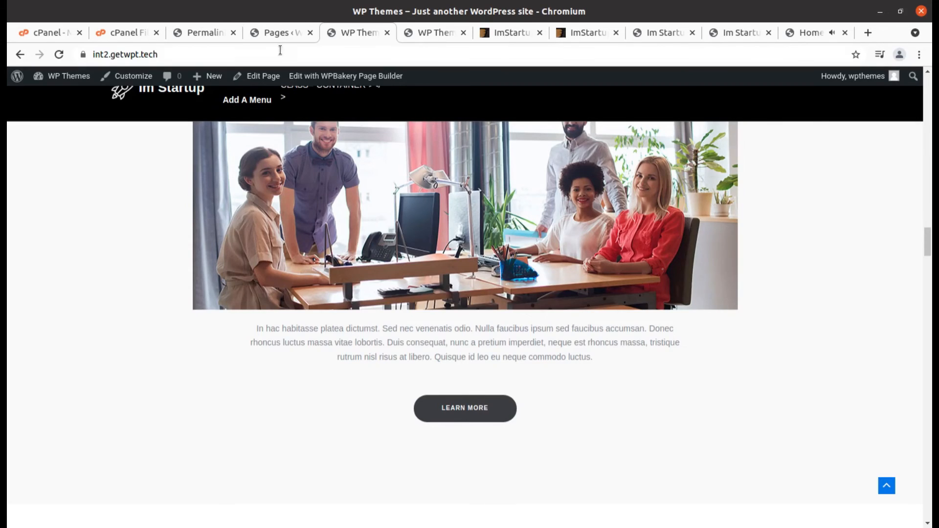
Assign One page menu to the One Page Menu location and Primary Menu to the Primary Menu location, and save the changes
click(278, 34)
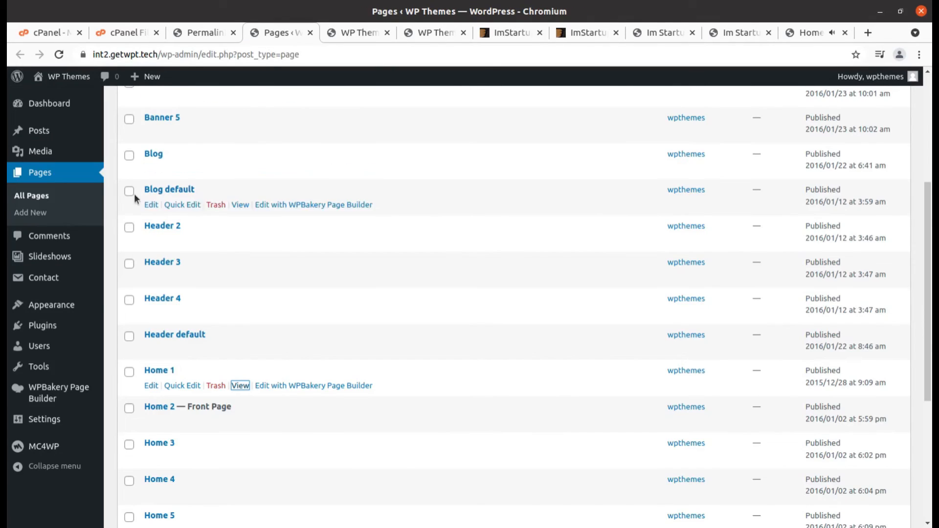
mouse_move(52, 306)
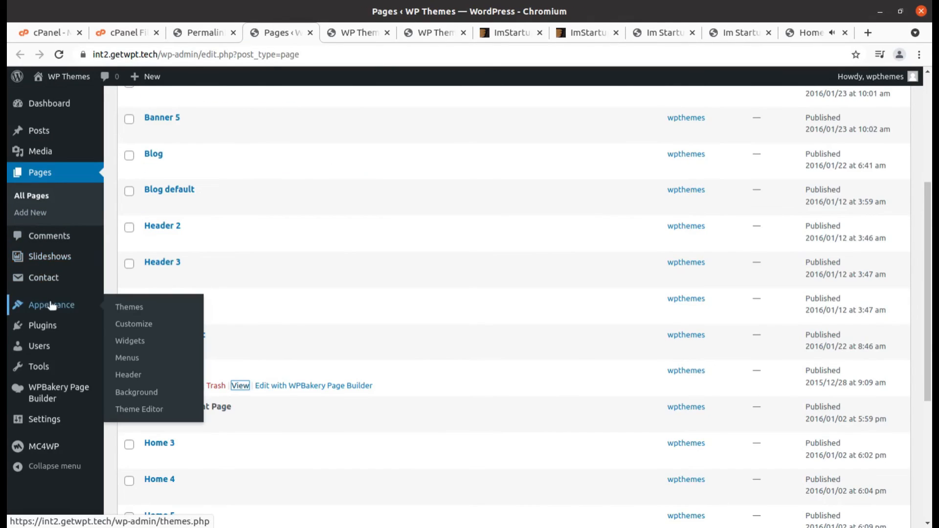
click(135, 362)
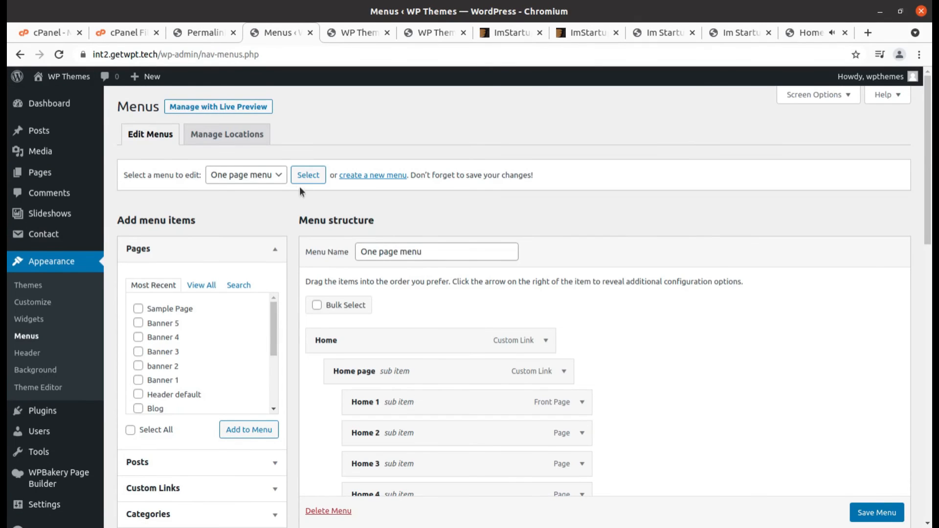
click(245, 146)
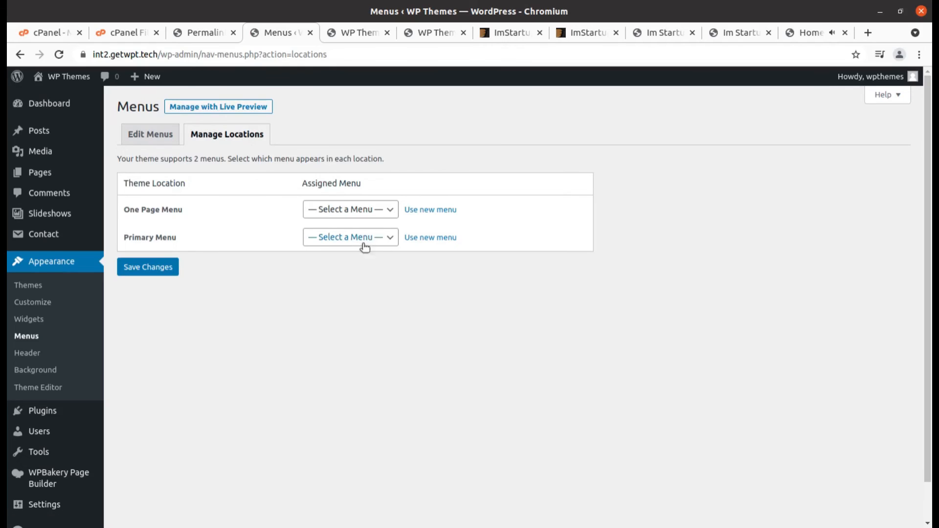
click(342, 211)
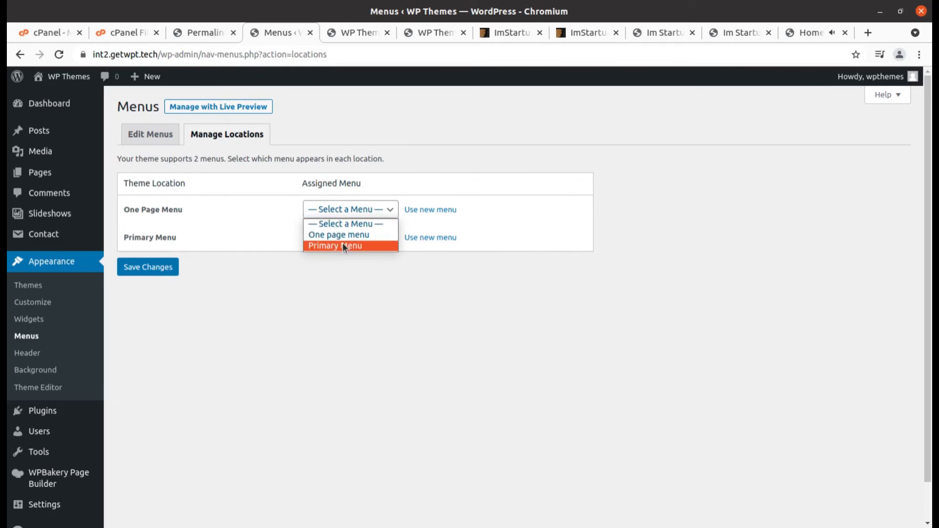
click(343, 235)
click(350, 238)
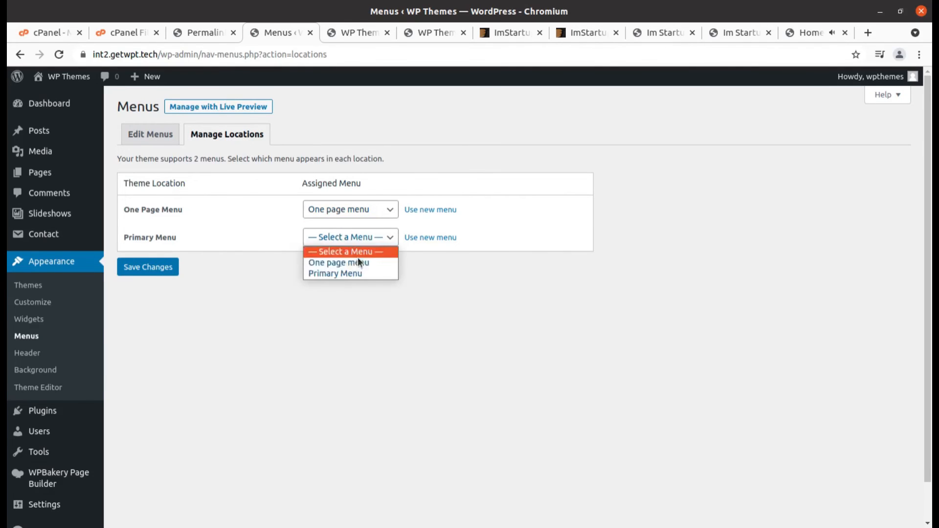
click(351, 272)
click(144, 270)
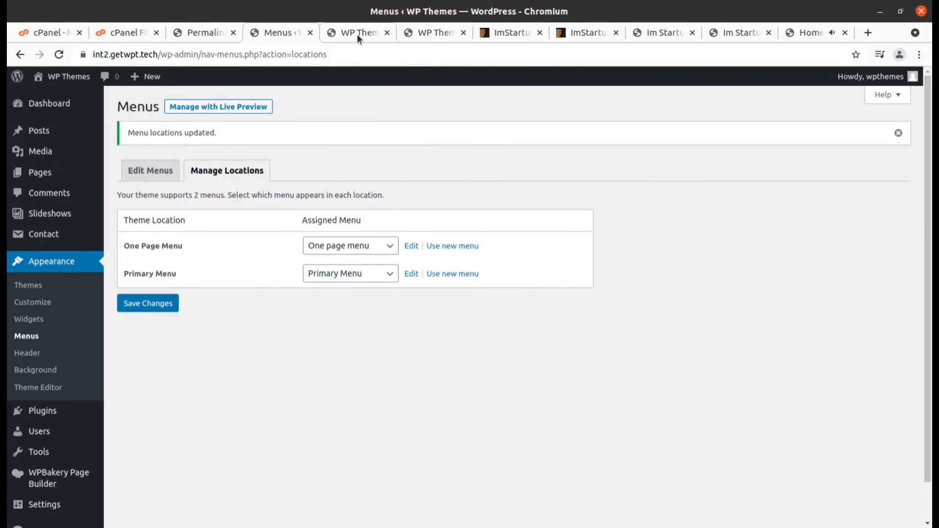
Reload the site's front page and check the navigation menu in its header
click(357, 34)
scroll(210, 162, up, 3)
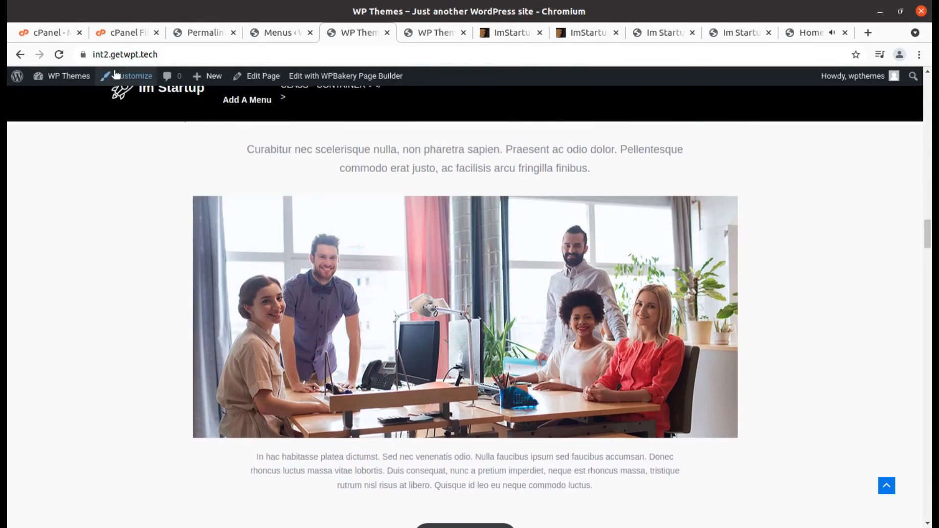
click(59, 54)
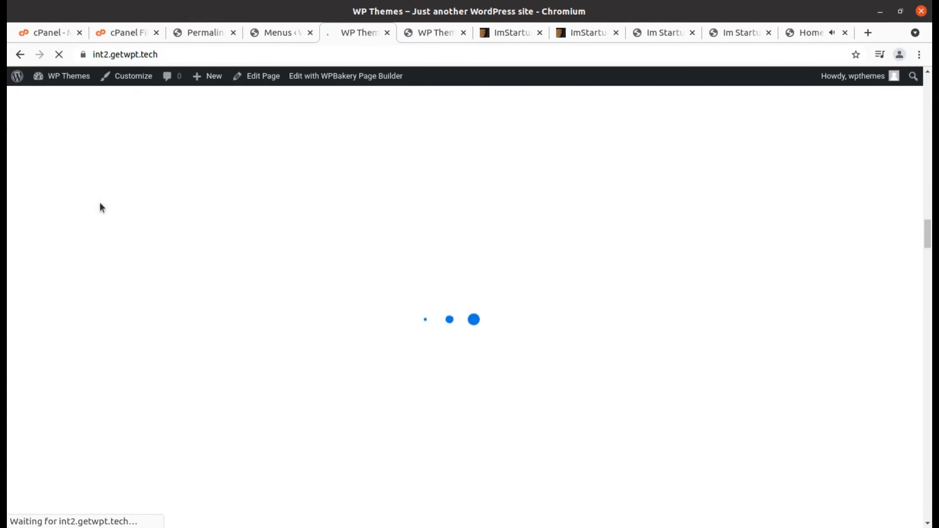
scroll(262, 218, up, 15)
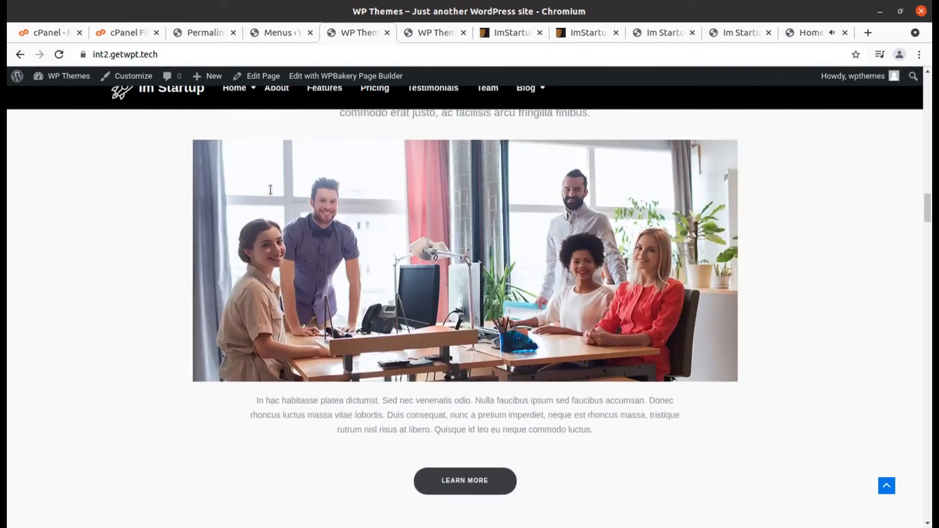
scroll(271, 190, up, 10)
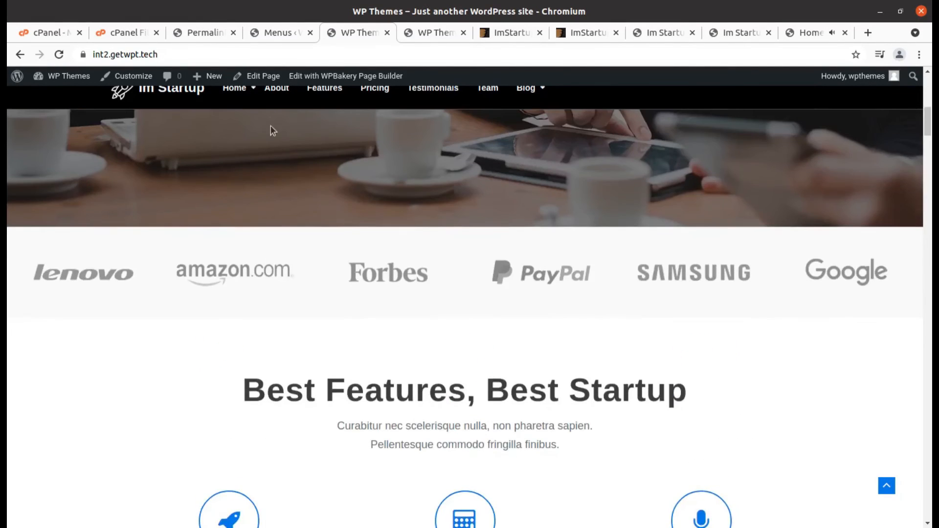
Test the About, Features, Pricing, Testimonials and Team links in the front page's header menu
click(284, 98)
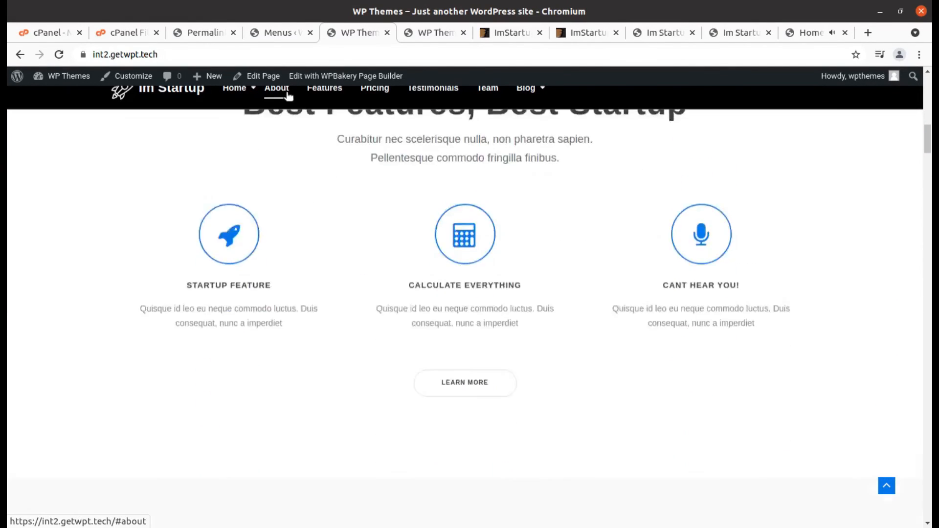
click(322, 93)
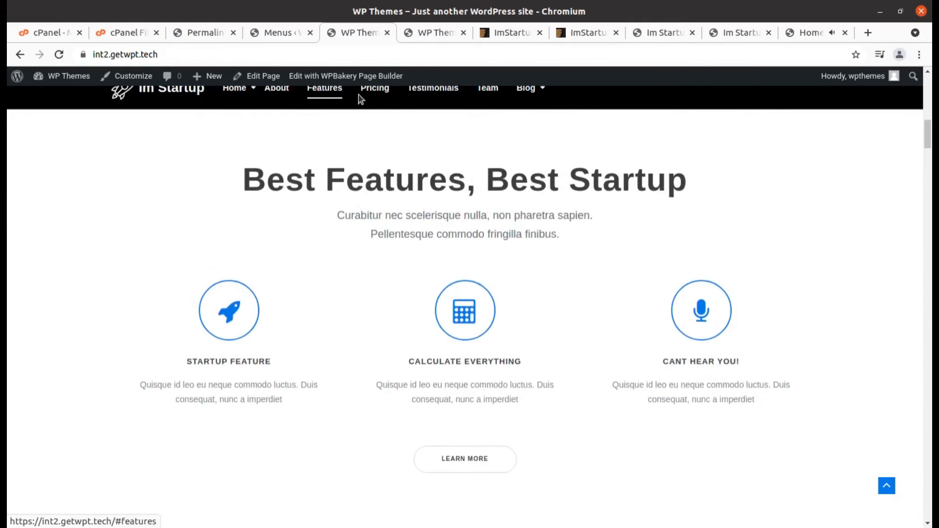
click(377, 93)
click(433, 92)
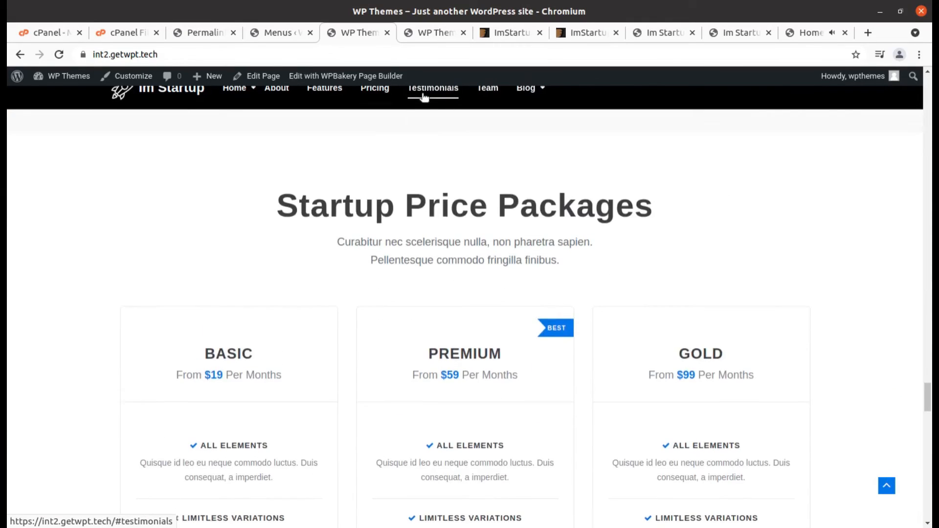
click(485, 96)
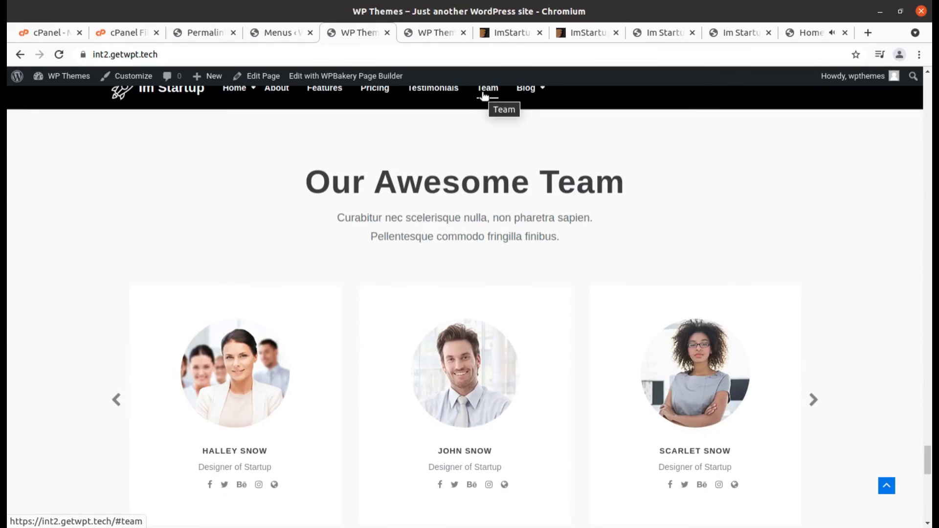
Return to the front page's hero banner and check the name and email fields of its free trial form
scroll(484, 96, up, 15)
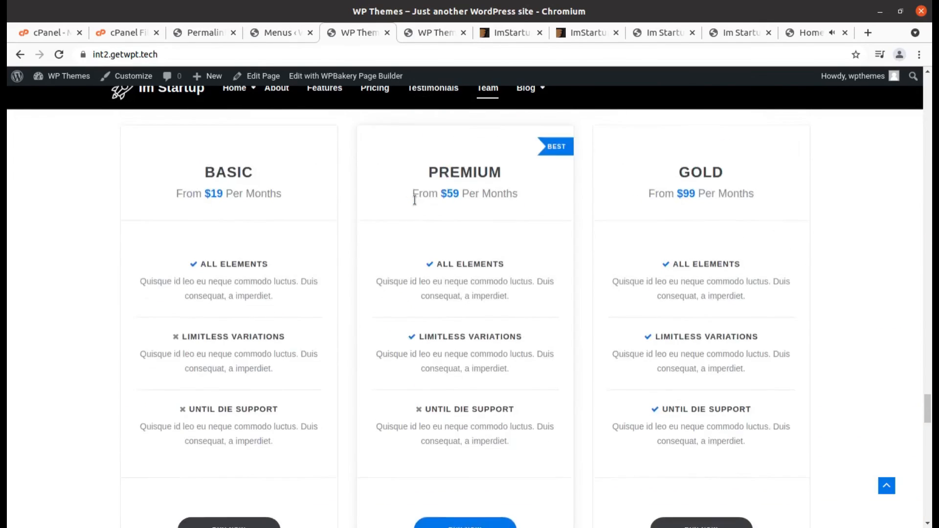
scroll(415, 199, up, 20)
scroll(415, 204, up, 20)
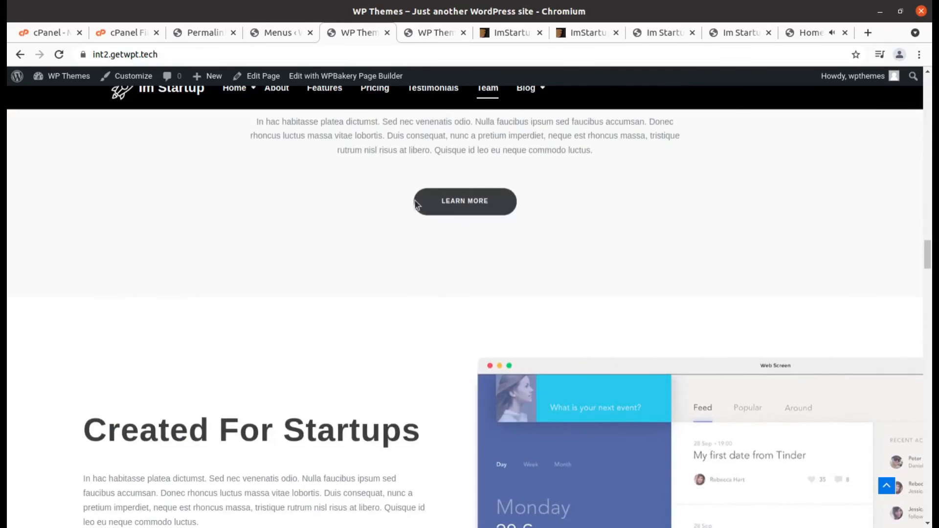
scroll(415, 205, up, 20)
scroll(417, 204, up, 20)
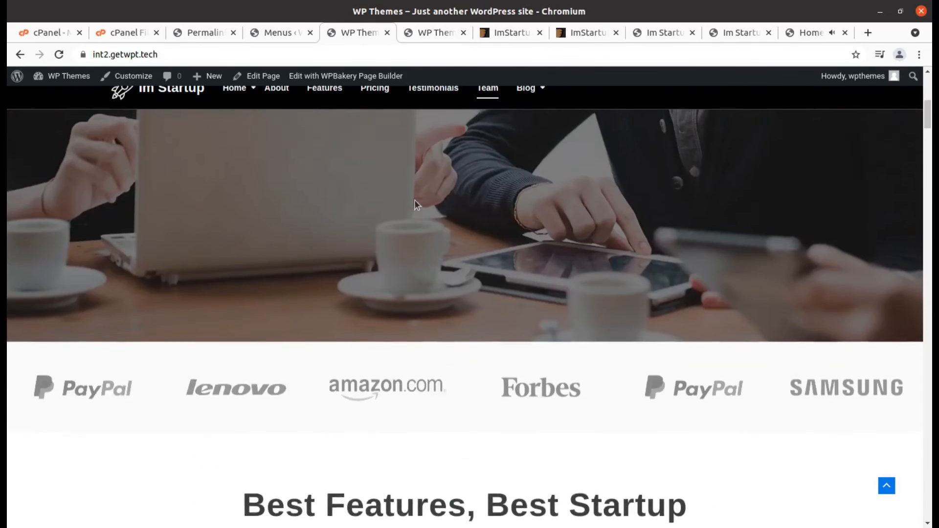
scroll(414, 201, up, 10)
click(296, 477)
click(461, 471)
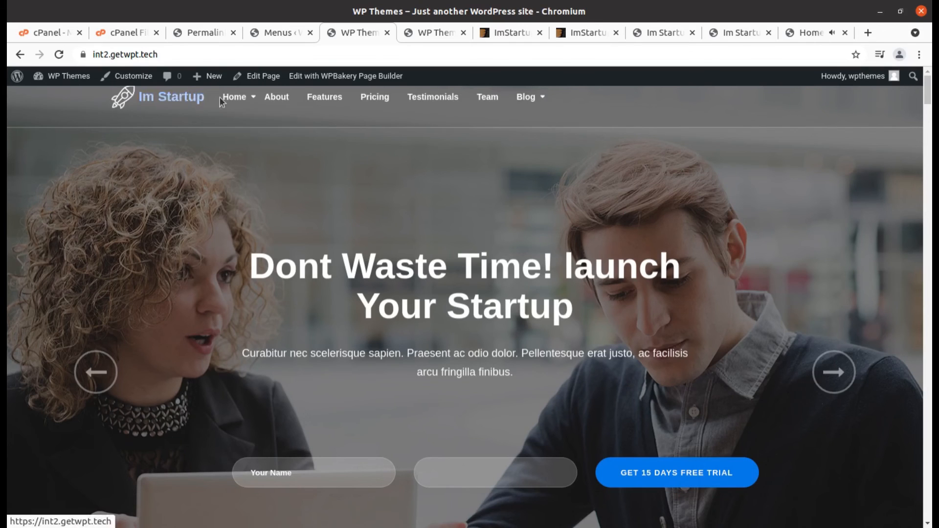
Go to the WordPress dashboard from the Permalink settings and open the theme Customizer
click(214, 36)
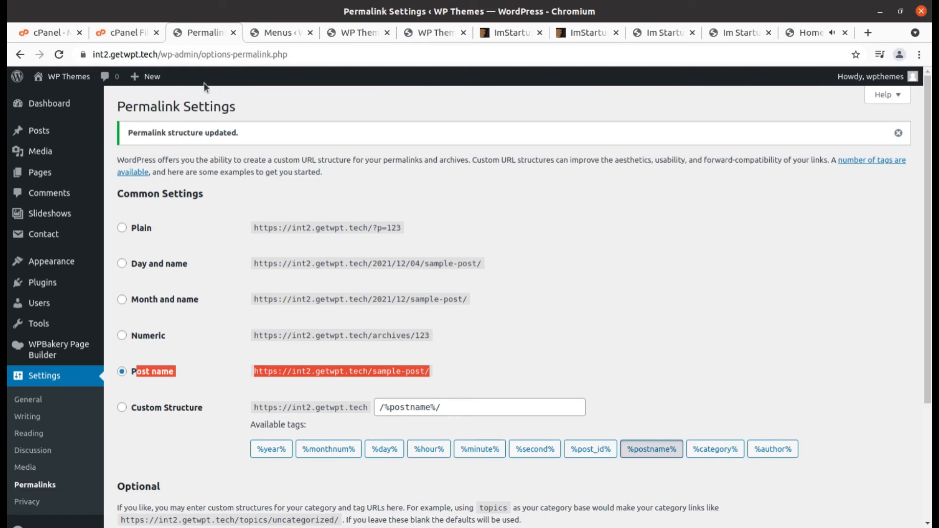
click(42, 108)
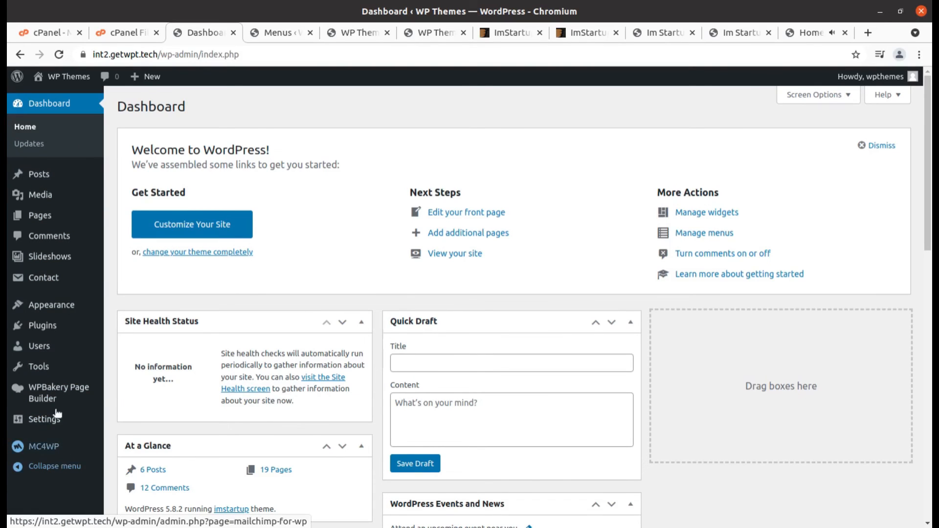
mouse_move(52, 309)
click(118, 326)
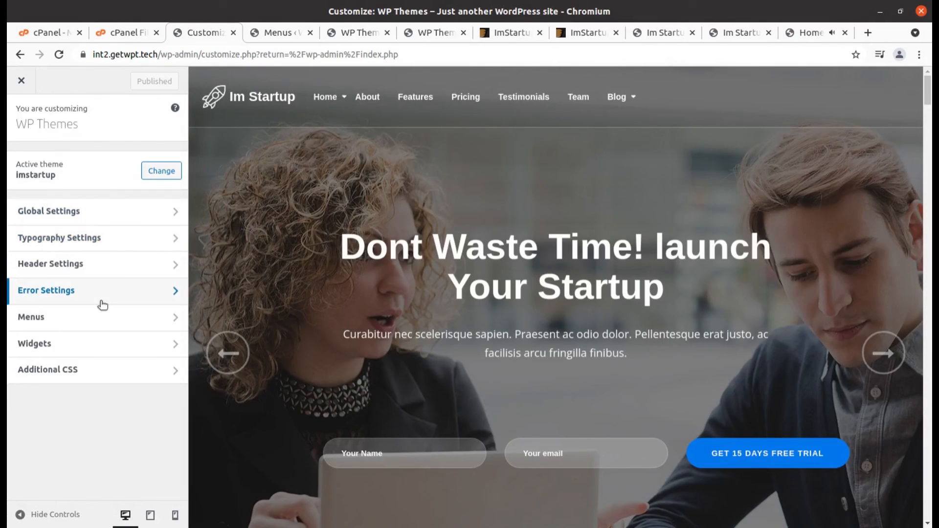
Review the Display Spin options in the Customizer's Global Settings, keep Yes selected, and return to the main settings list
click(109, 211)
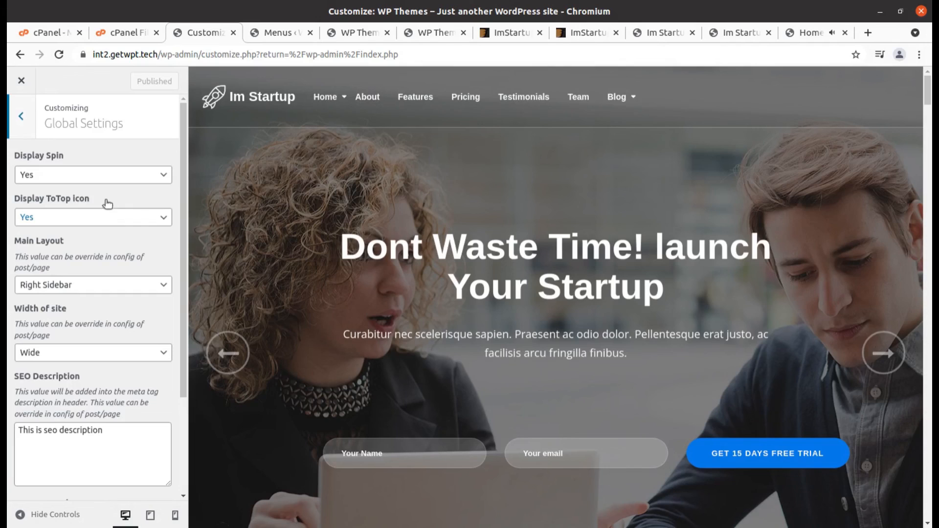
click(45, 175)
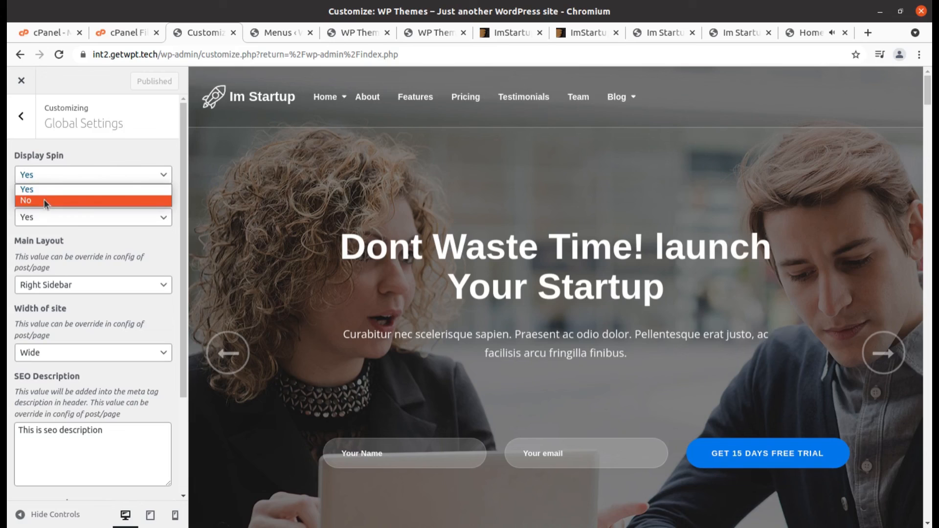
click(94, 168)
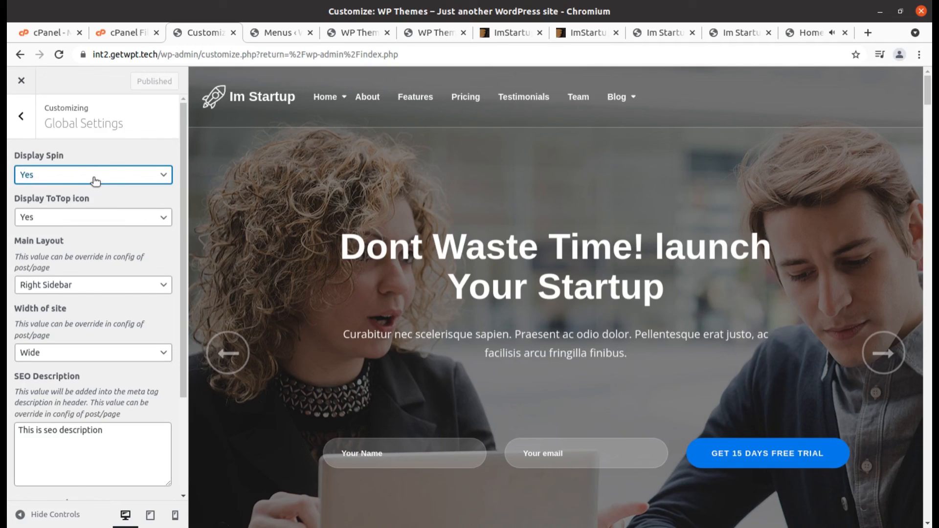
click(94, 180)
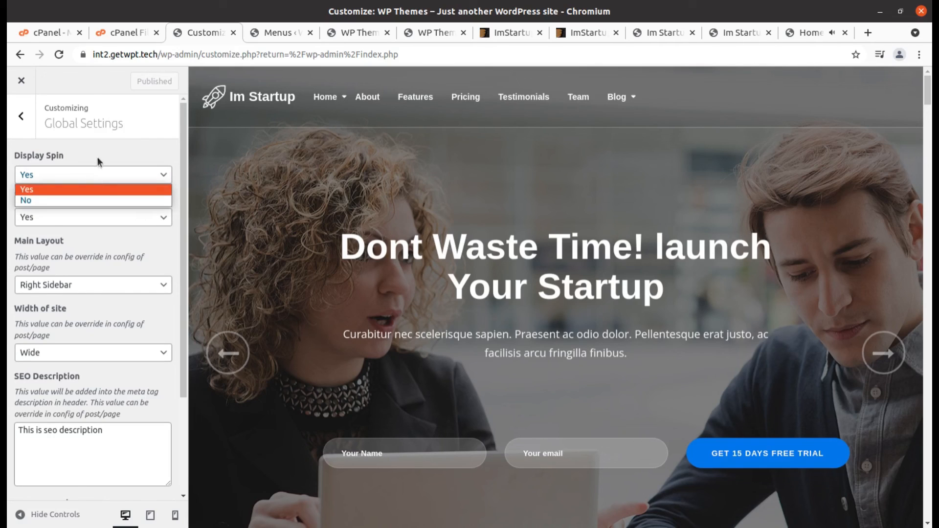
click(97, 156)
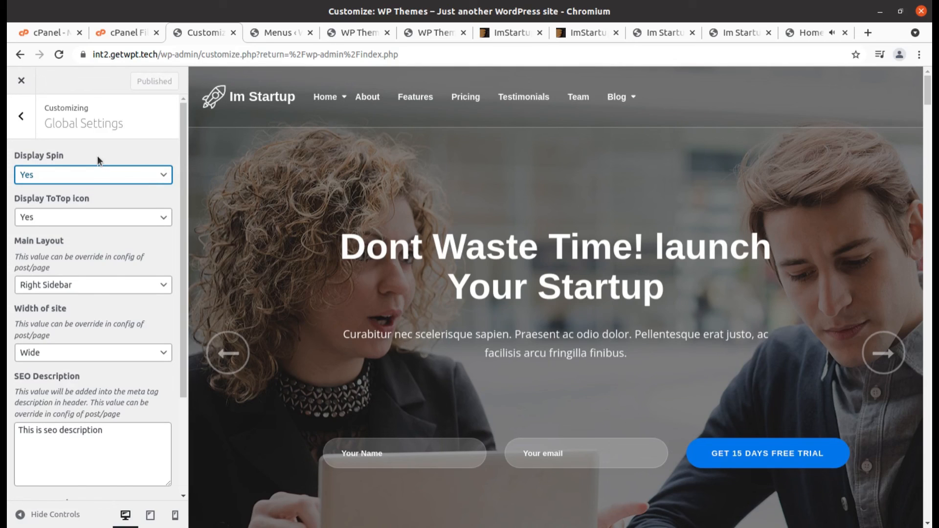
click(82, 178)
click(93, 189)
click(21, 116)
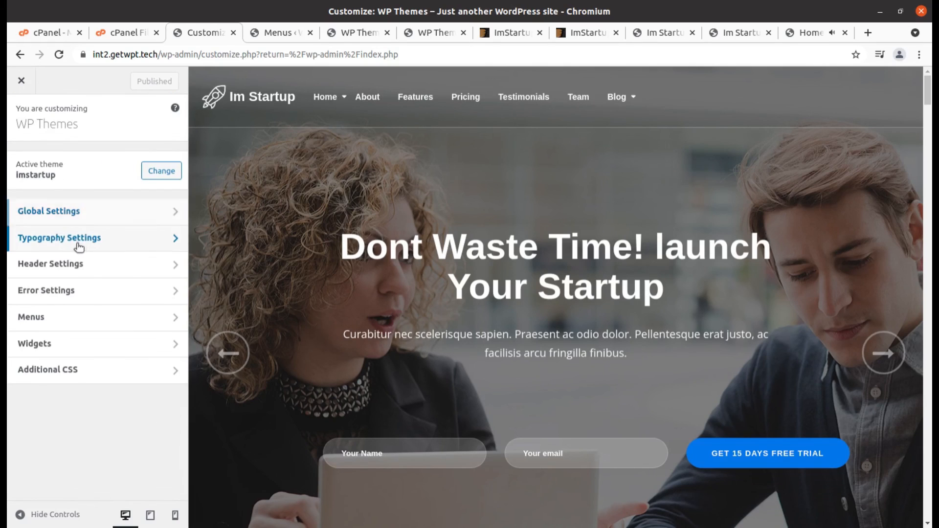
Review the Customizer's Typography Settings and the logo and login options in its Header Settings, and return to the main settings list
click(78, 245)
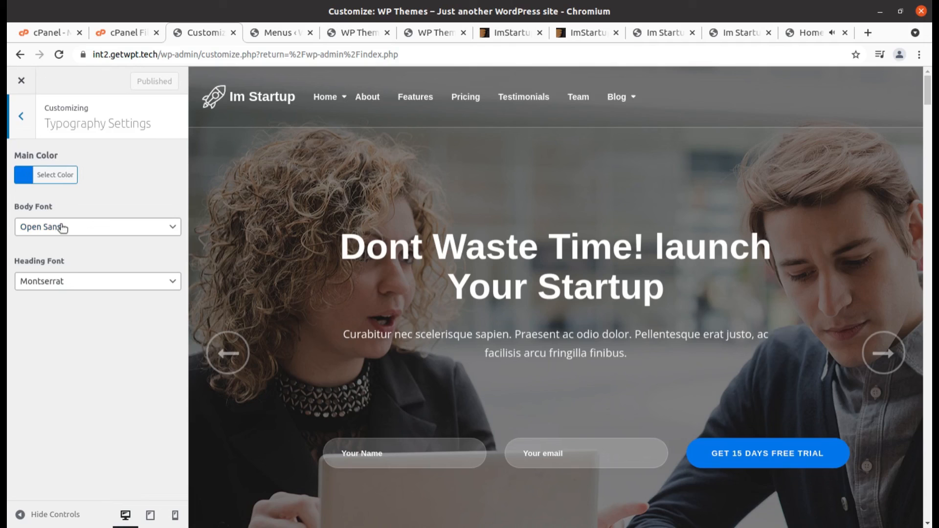
click(22, 125)
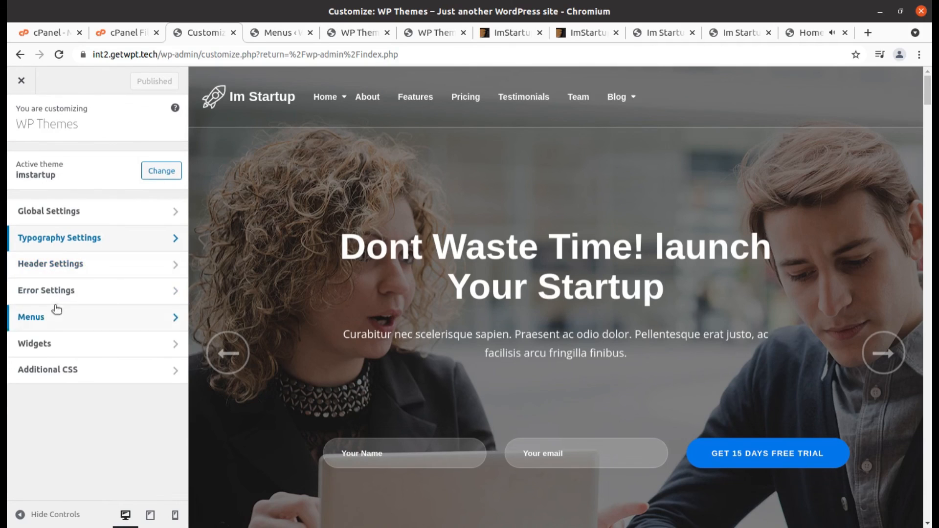
click(99, 273)
drag(91, 266, 11, 263)
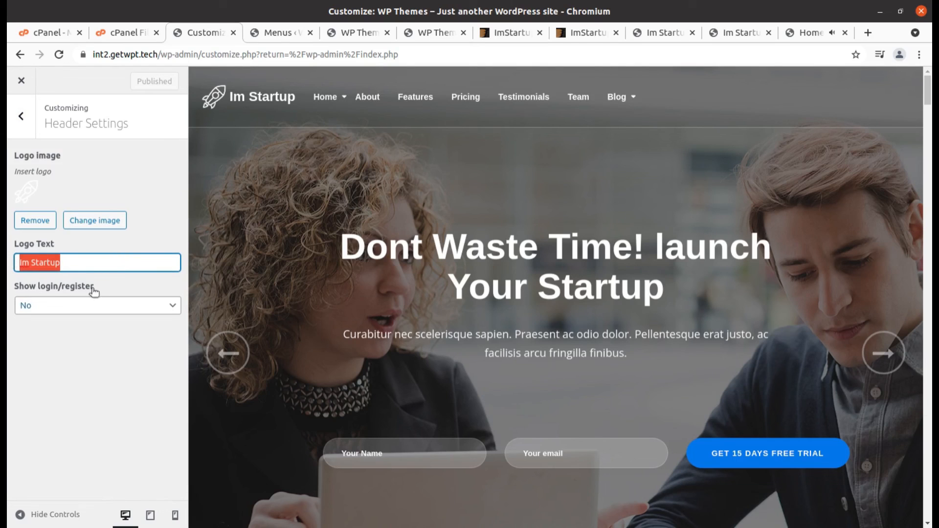
click(81, 185)
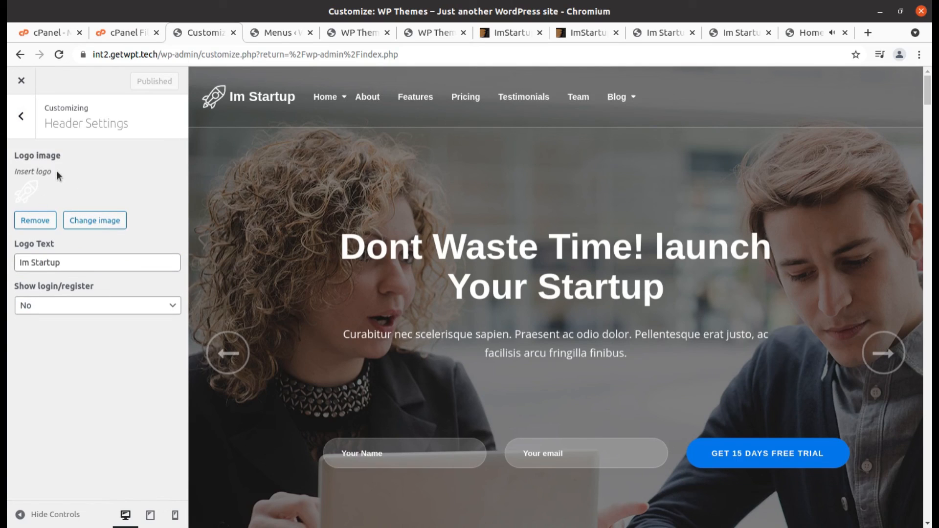
click(21, 122)
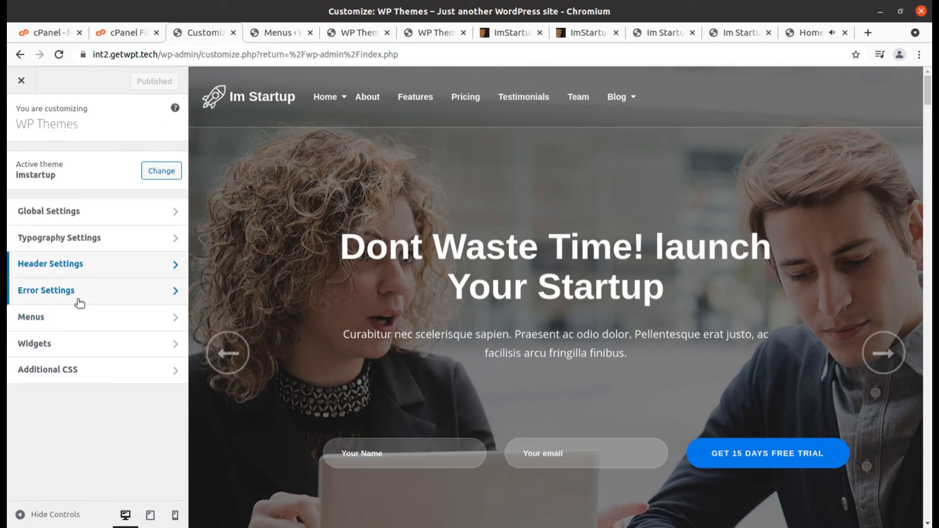
Review the Customizer's Error Settings, Menus and Additional CSS sections, and close the Customizer to return to the dashboard
click(80, 303)
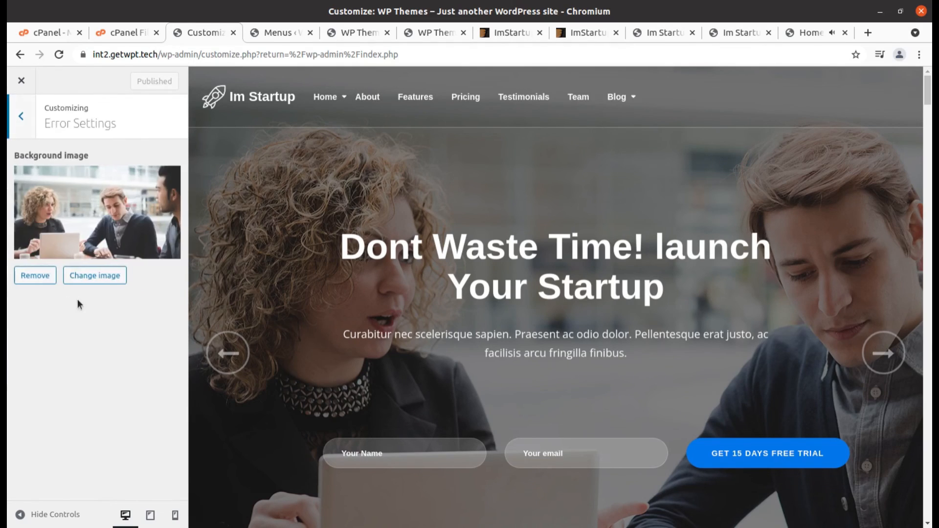
click(22, 115)
click(69, 322)
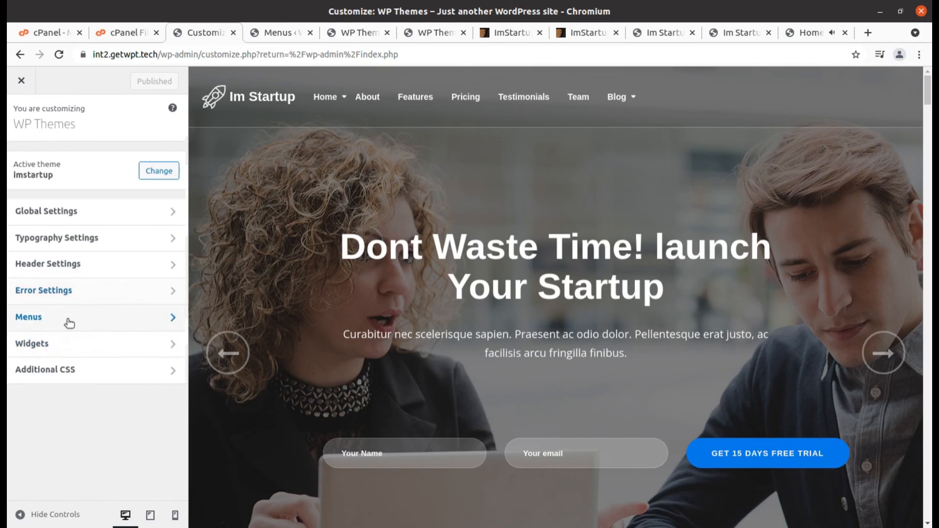
click(21, 116)
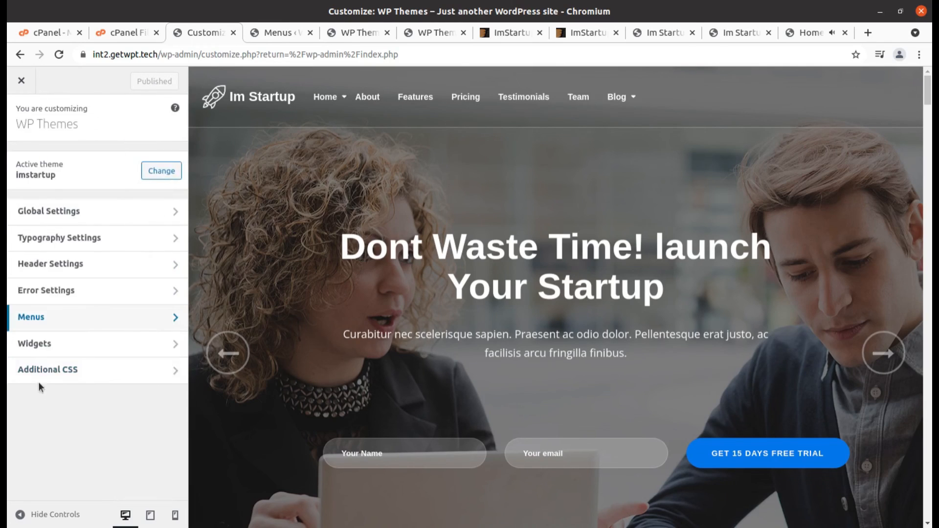
click(47, 374)
click(23, 122)
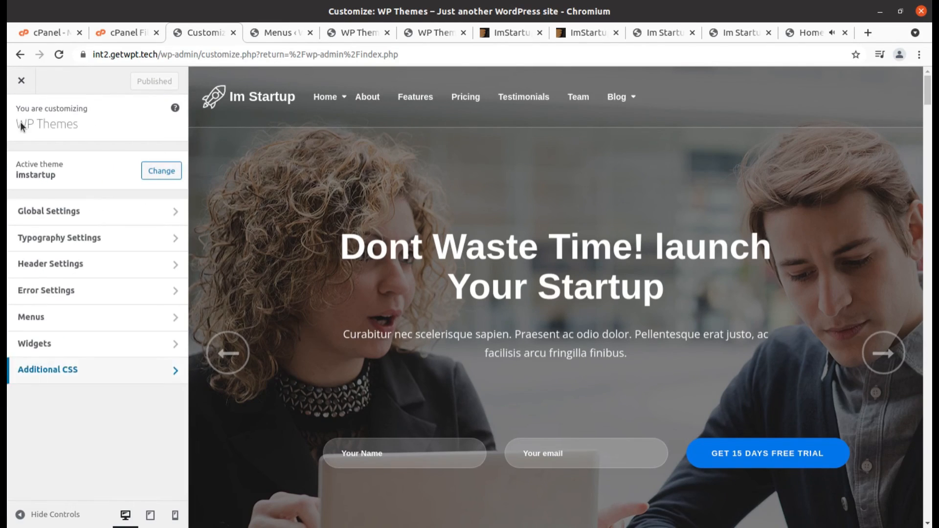
click(21, 81)
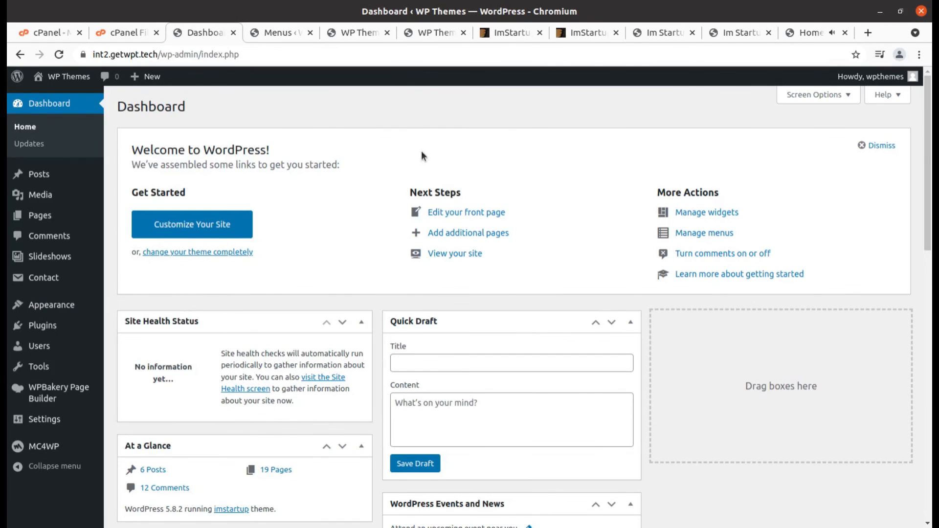
Switch to the site's front page and check its hero banner and the strip of company logos below it
click(353, 34)
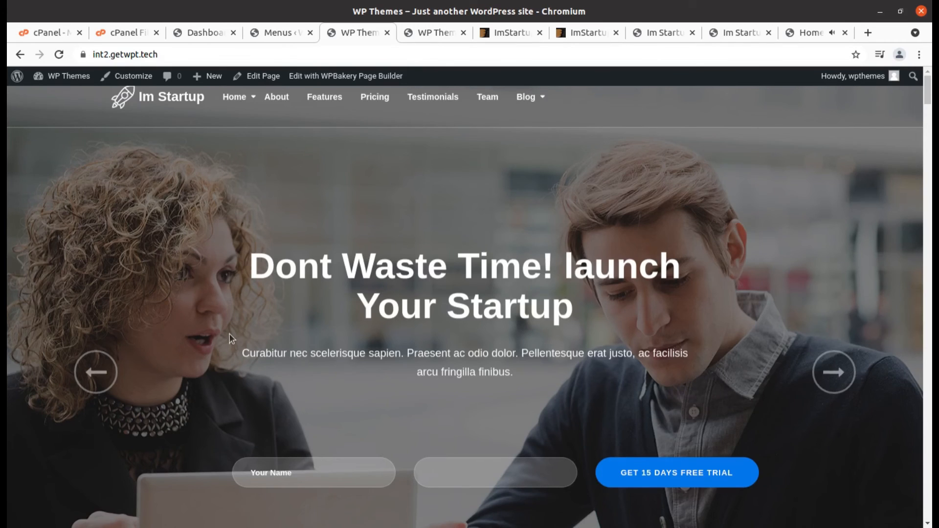
scroll(230, 335, down, 5)
scroll(230, 338, down, 5)
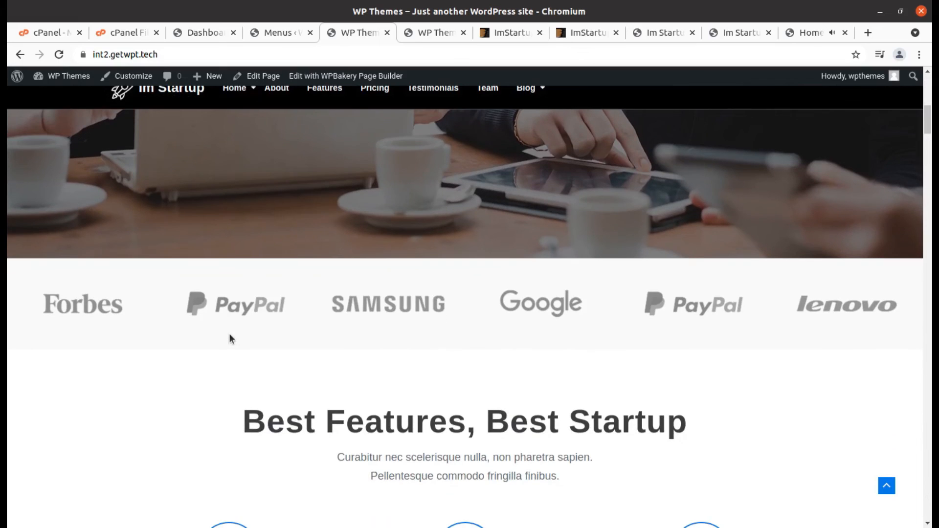
scroll(230, 335, up, 10)
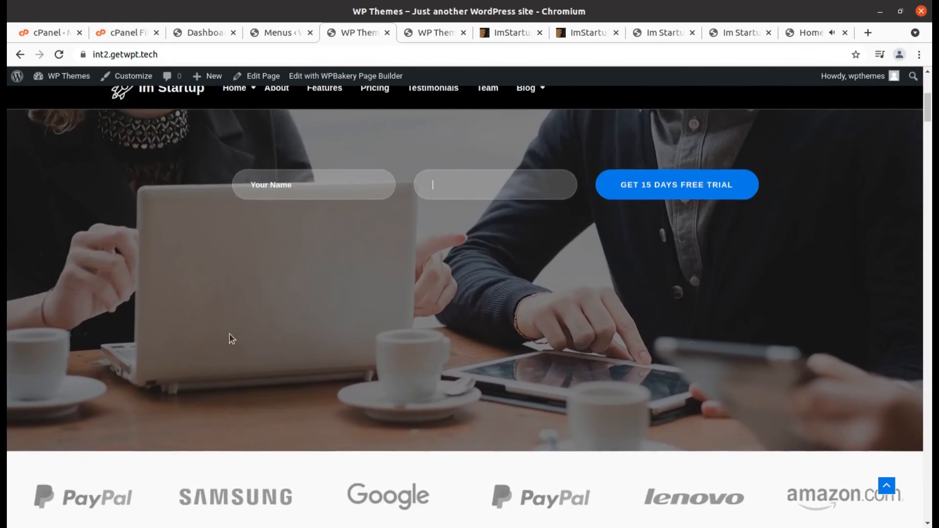
scroll(230, 335, up, 2)
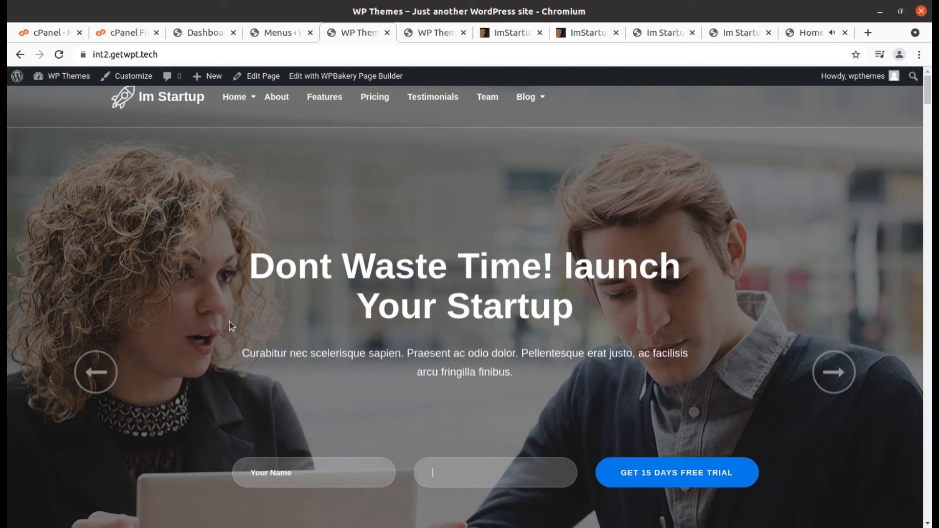
Examine the front page from the hero banner through Best Features and What Do You Wanna Know to the Success Story section
scroll(401, 332, down, 5)
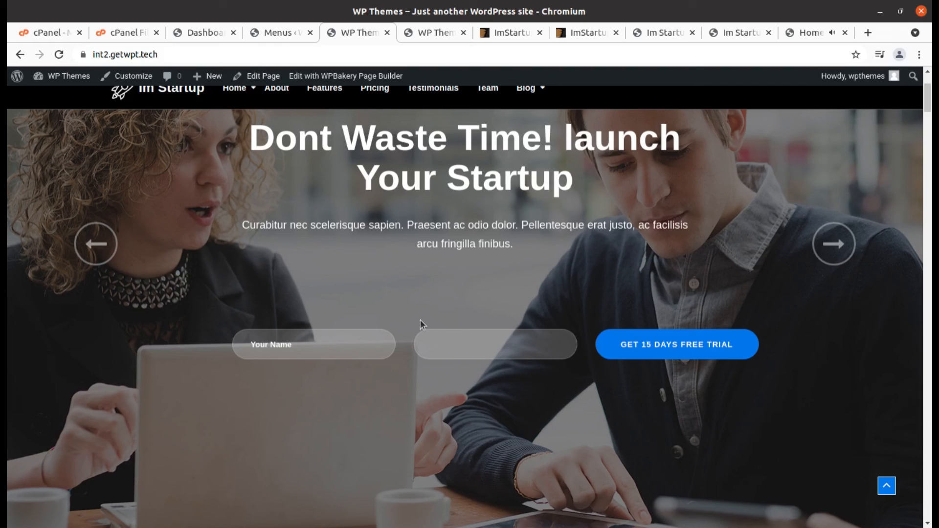
scroll(398, 342, down, 9)
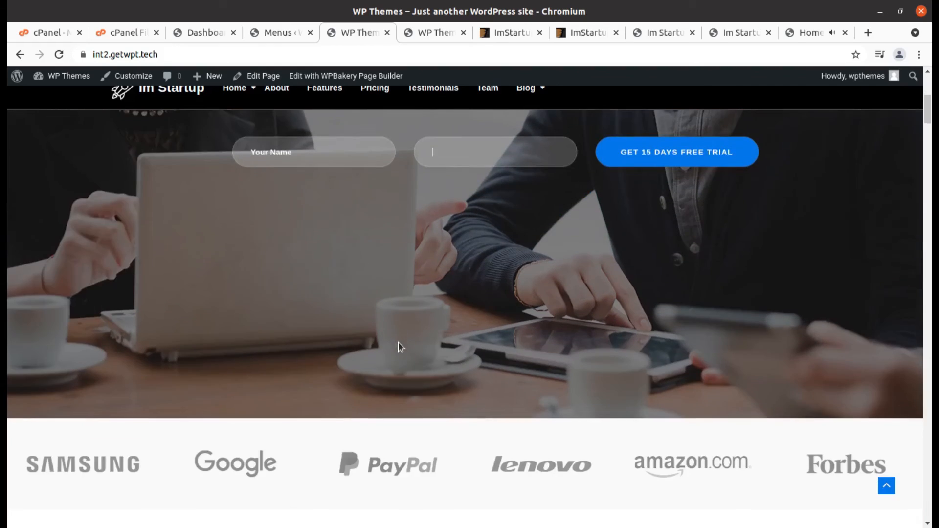
scroll(399, 342, down, 2)
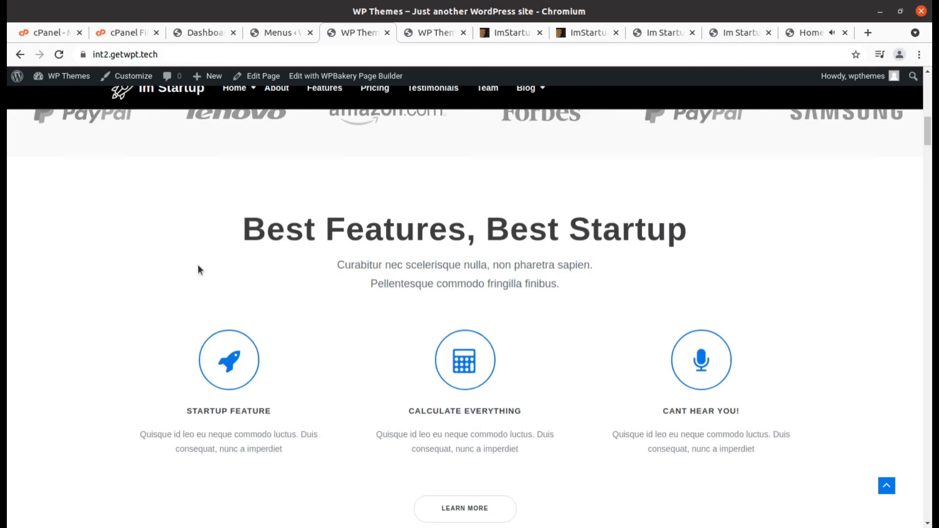
scroll(241, 296, down, 8)
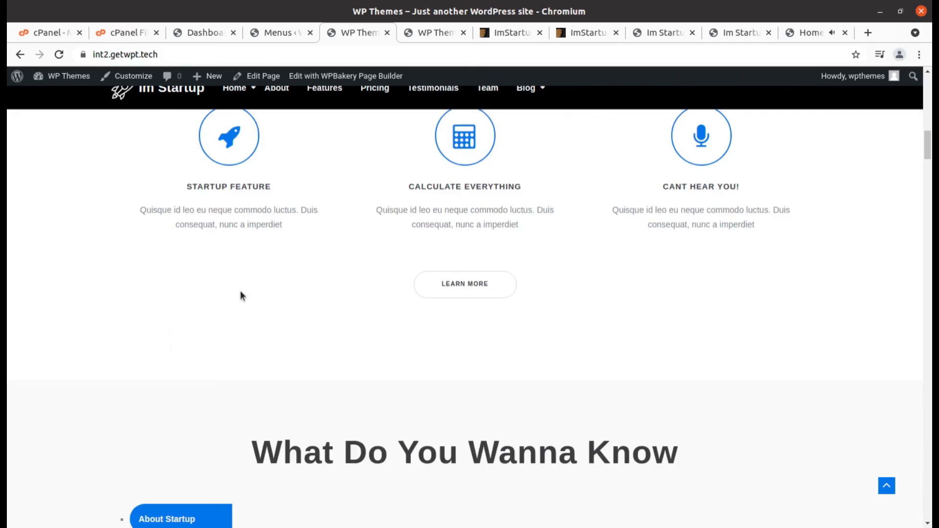
scroll(241, 292, up, 4)
scroll(241, 292, down, 10)
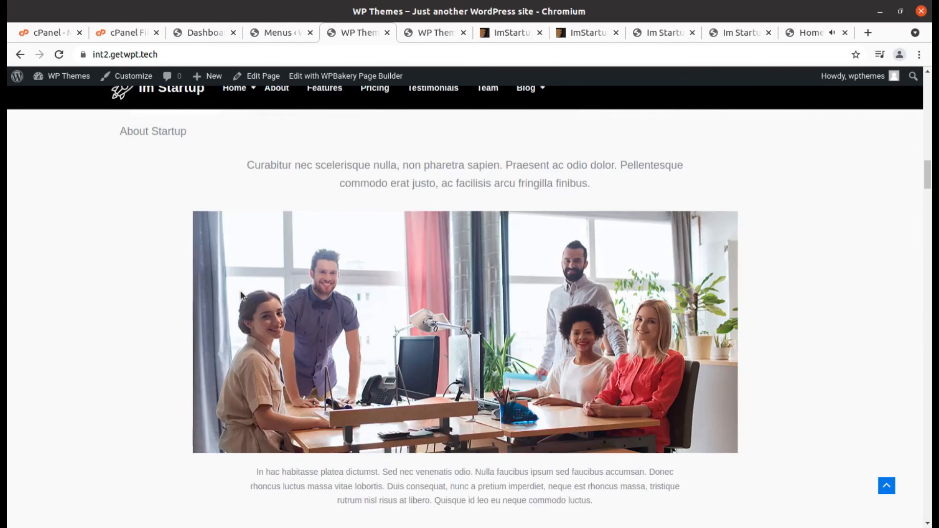
scroll(241, 294, down, 10)
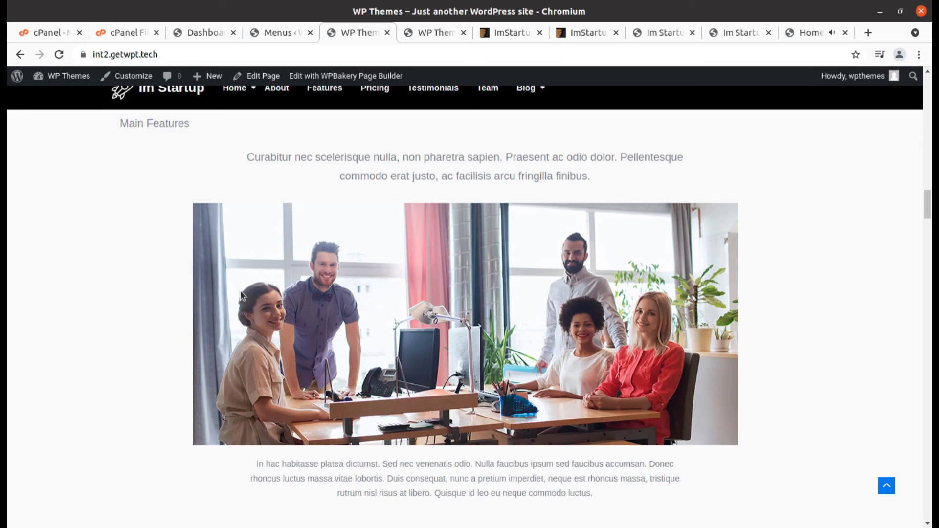
scroll(766, 341, down, 5)
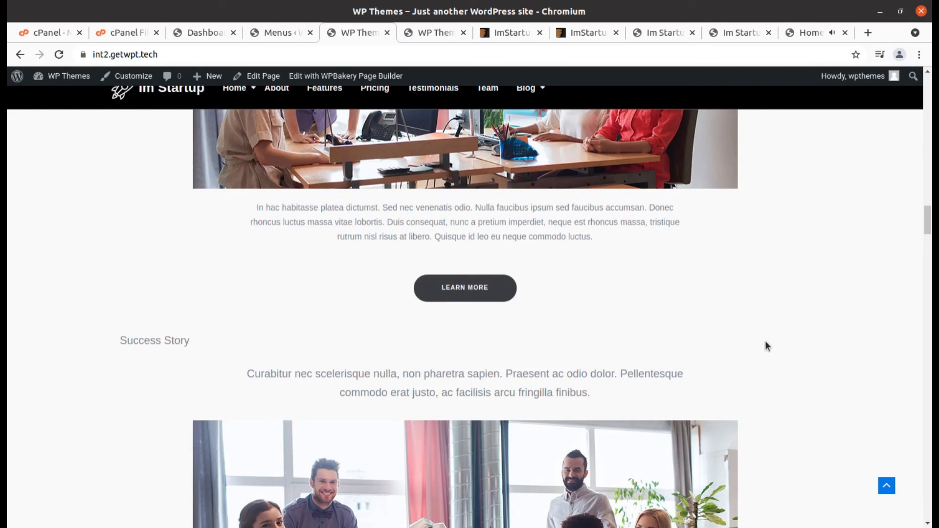
scroll(773, 306, down, 3)
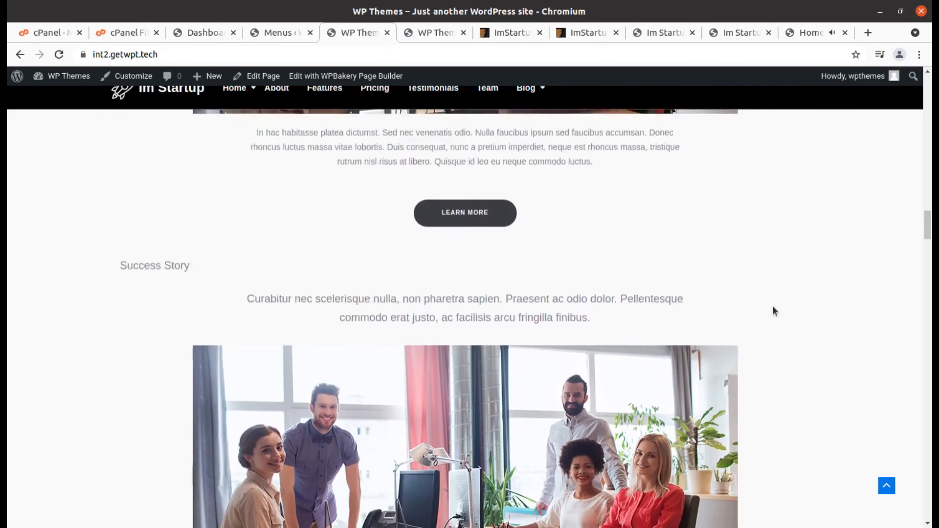